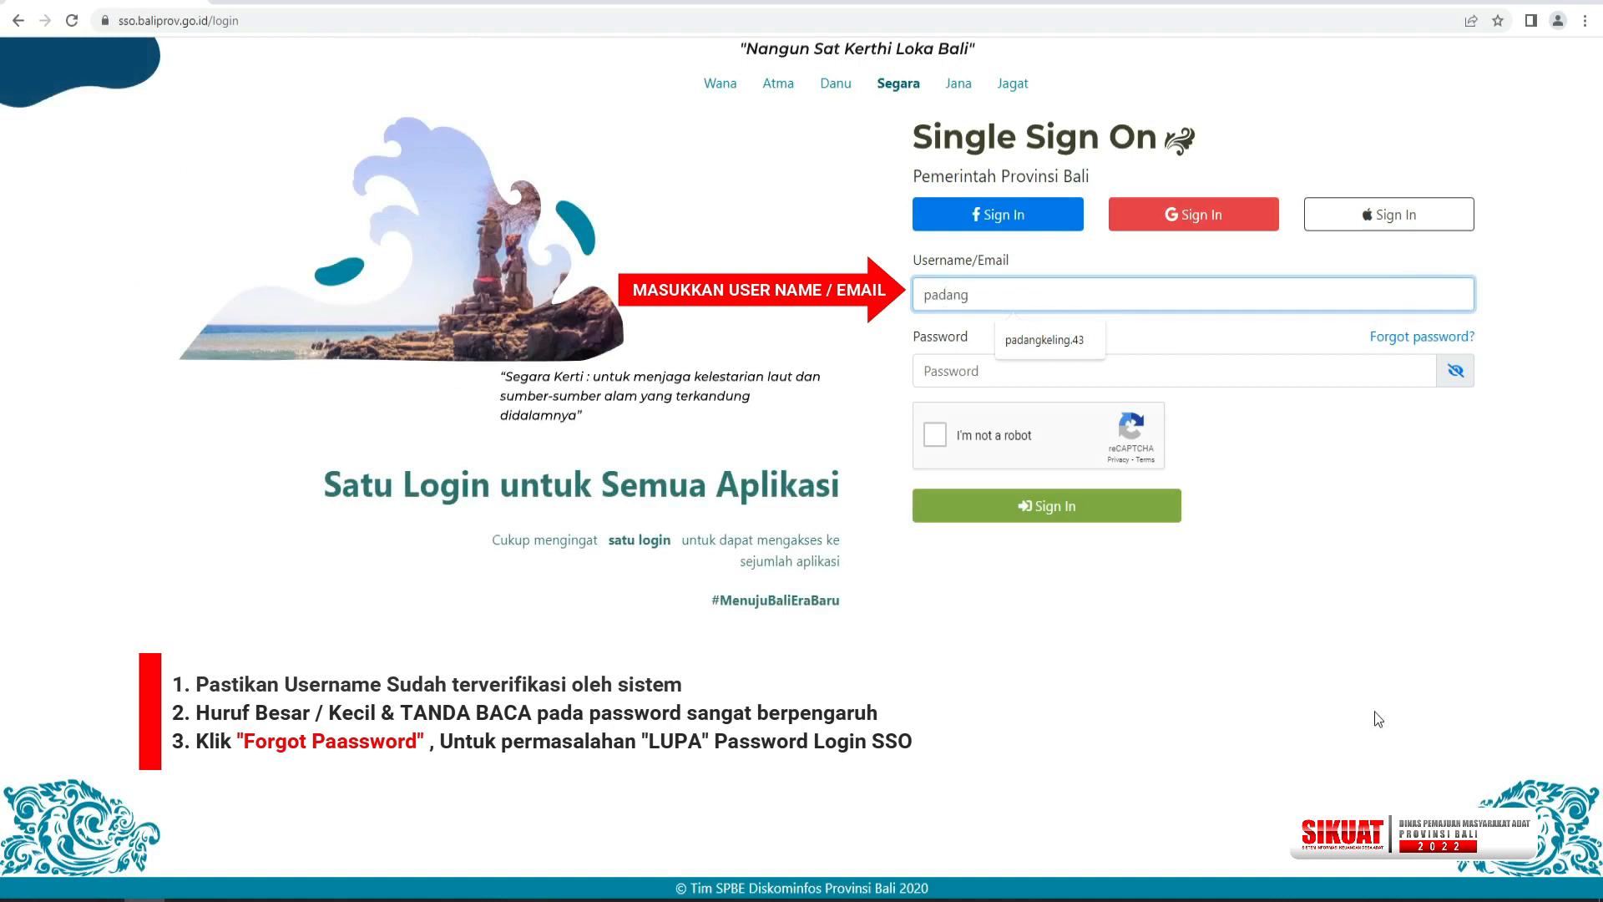
Sign in to Single Sign On with the account username and password, completing the reCAPTCHA check.
click(1048, 341)
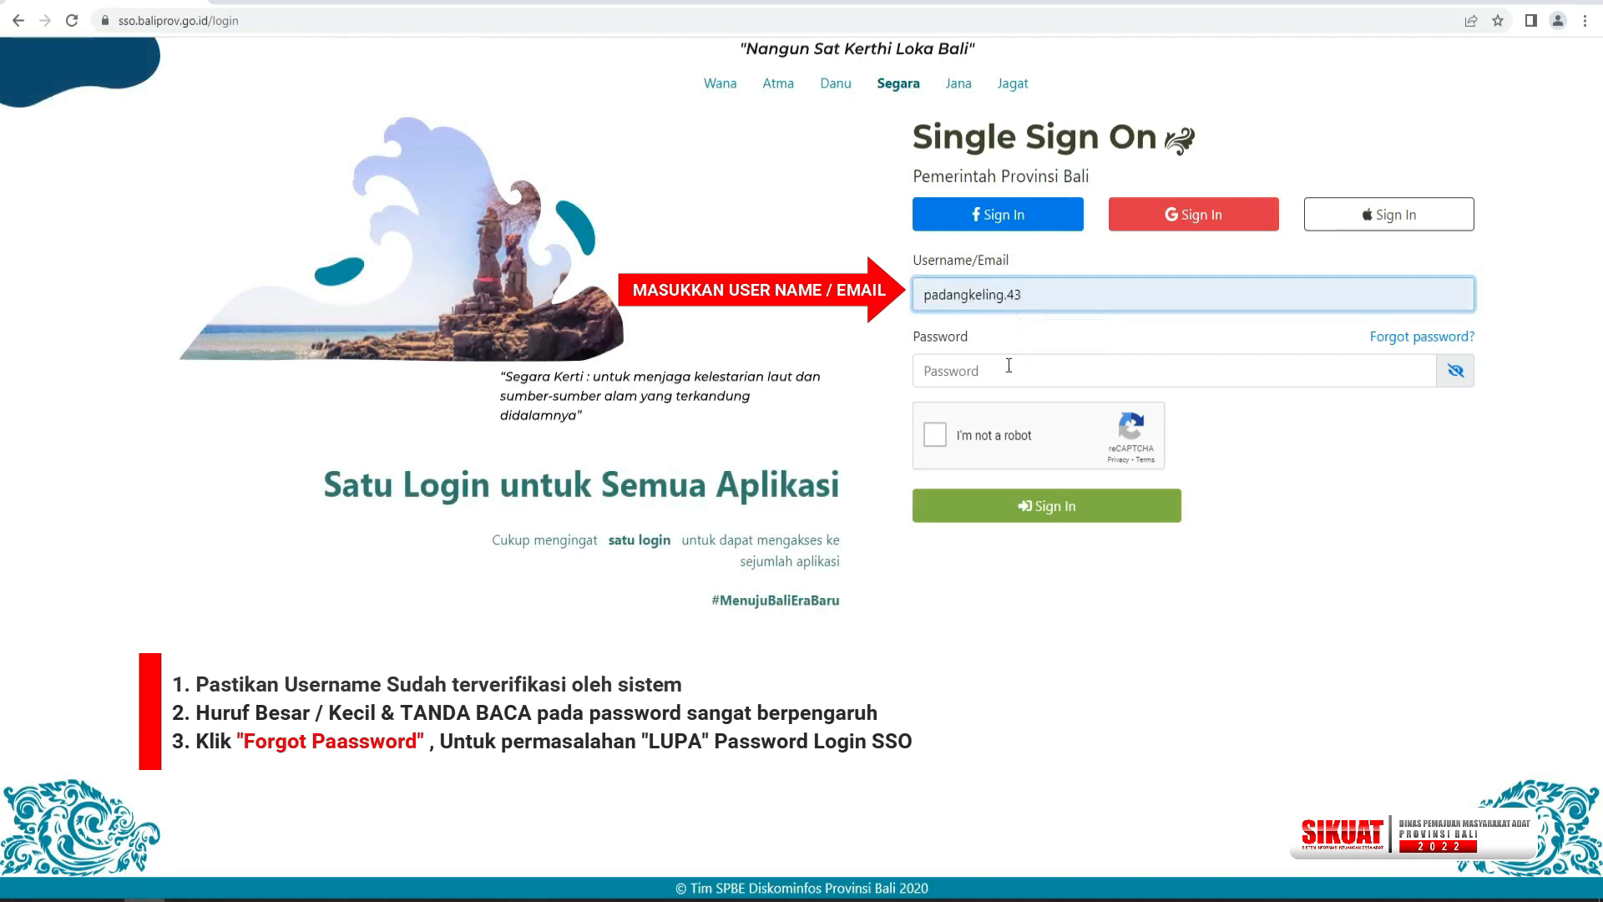
click(1008, 365)
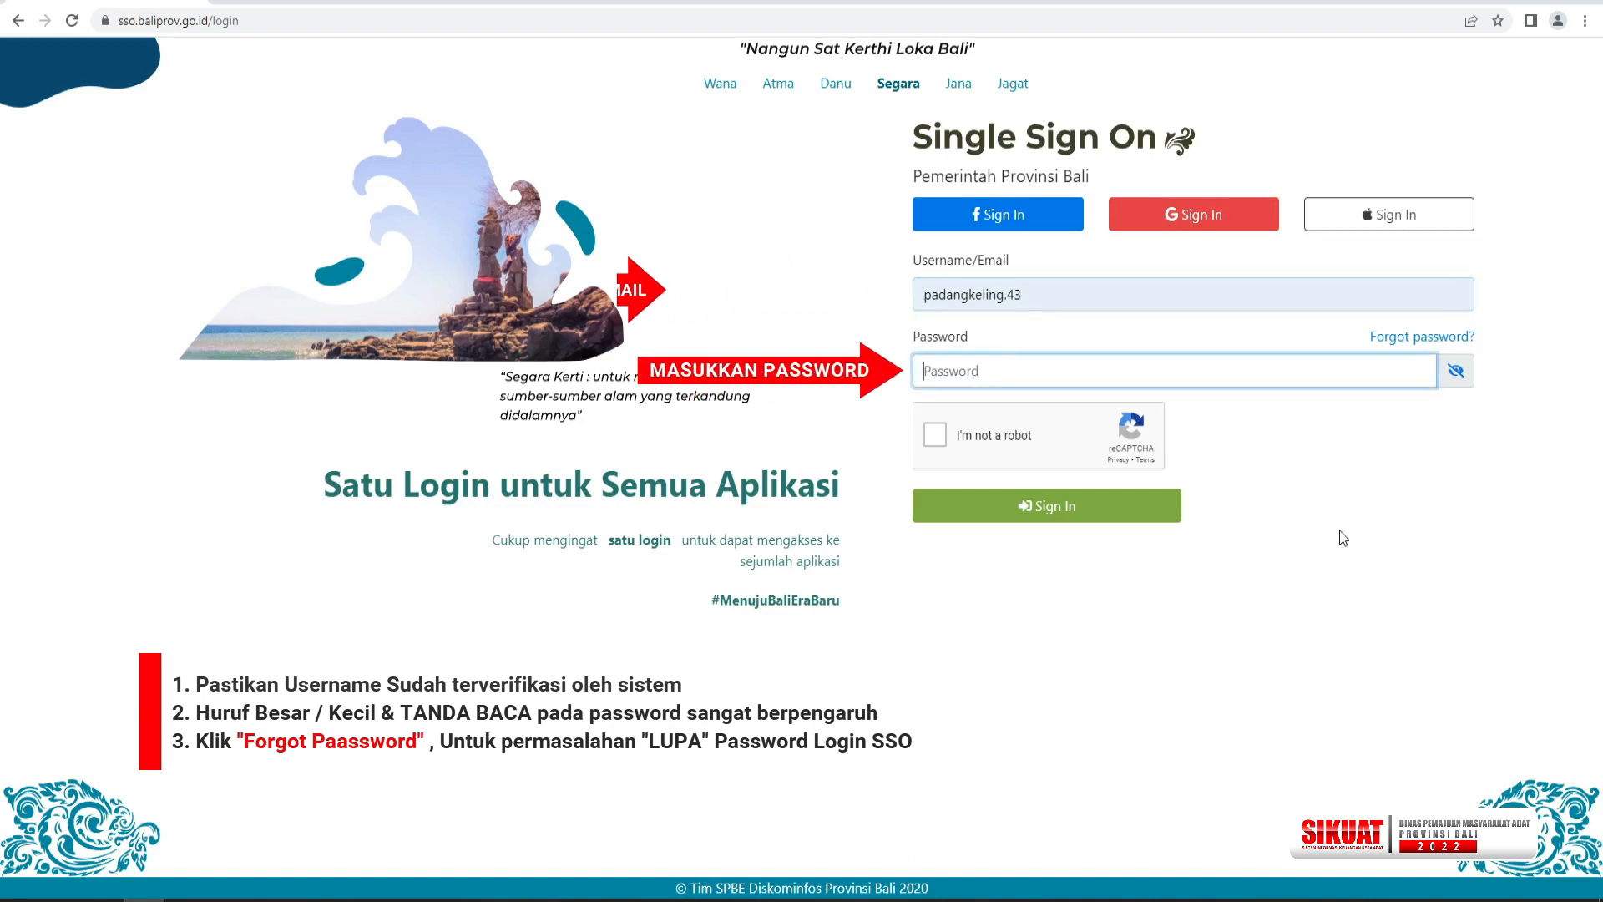
text(••••••)
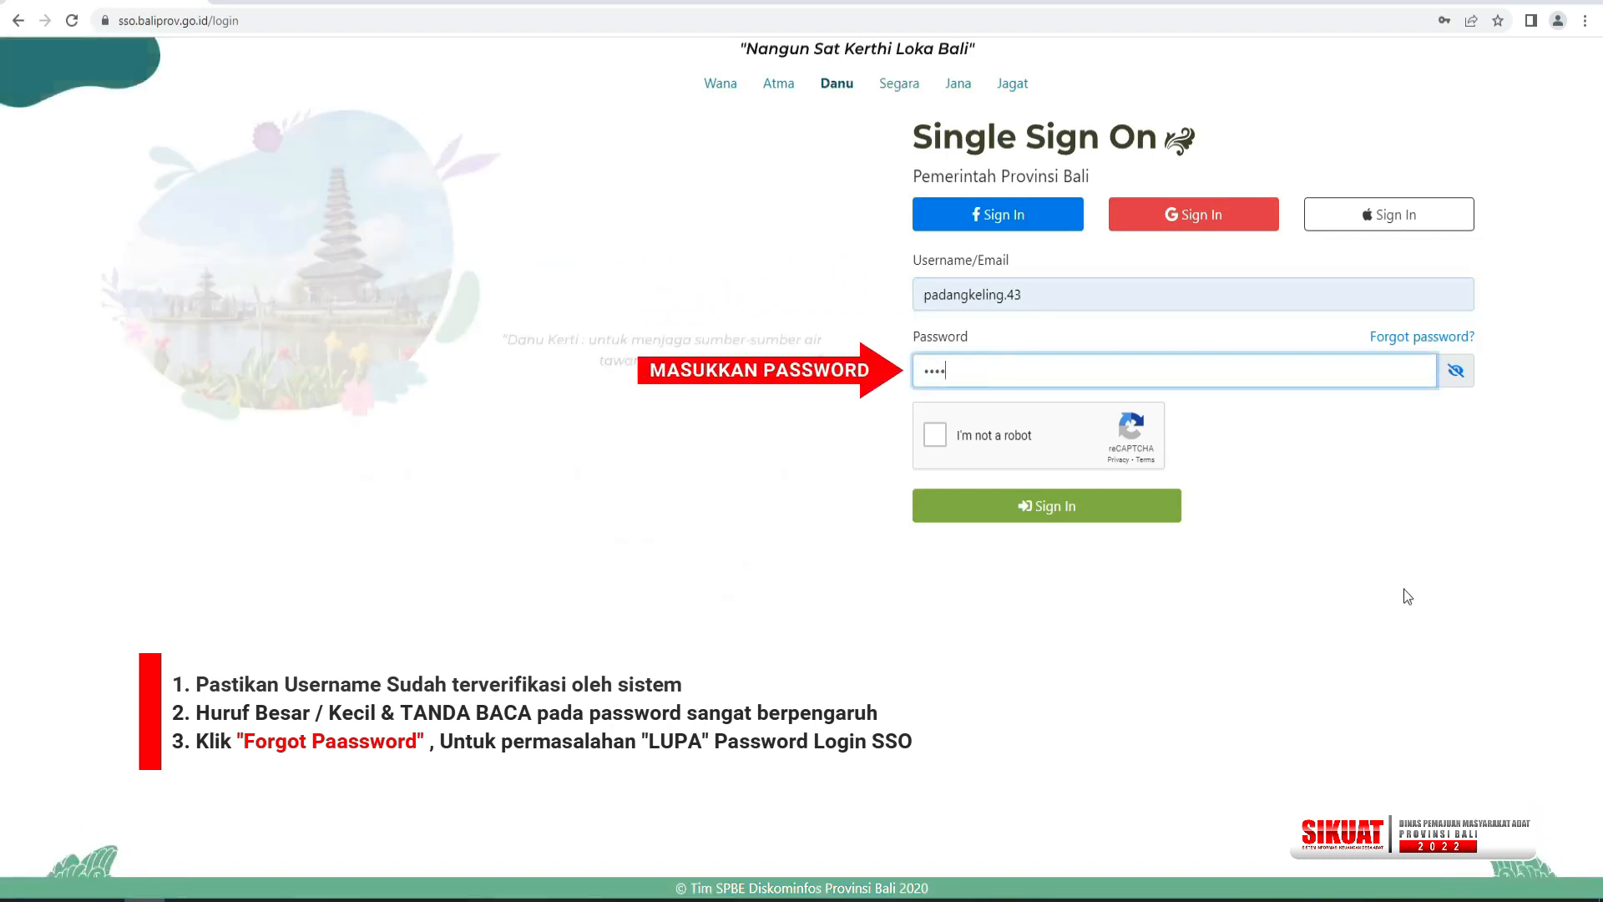
text(••••••••)
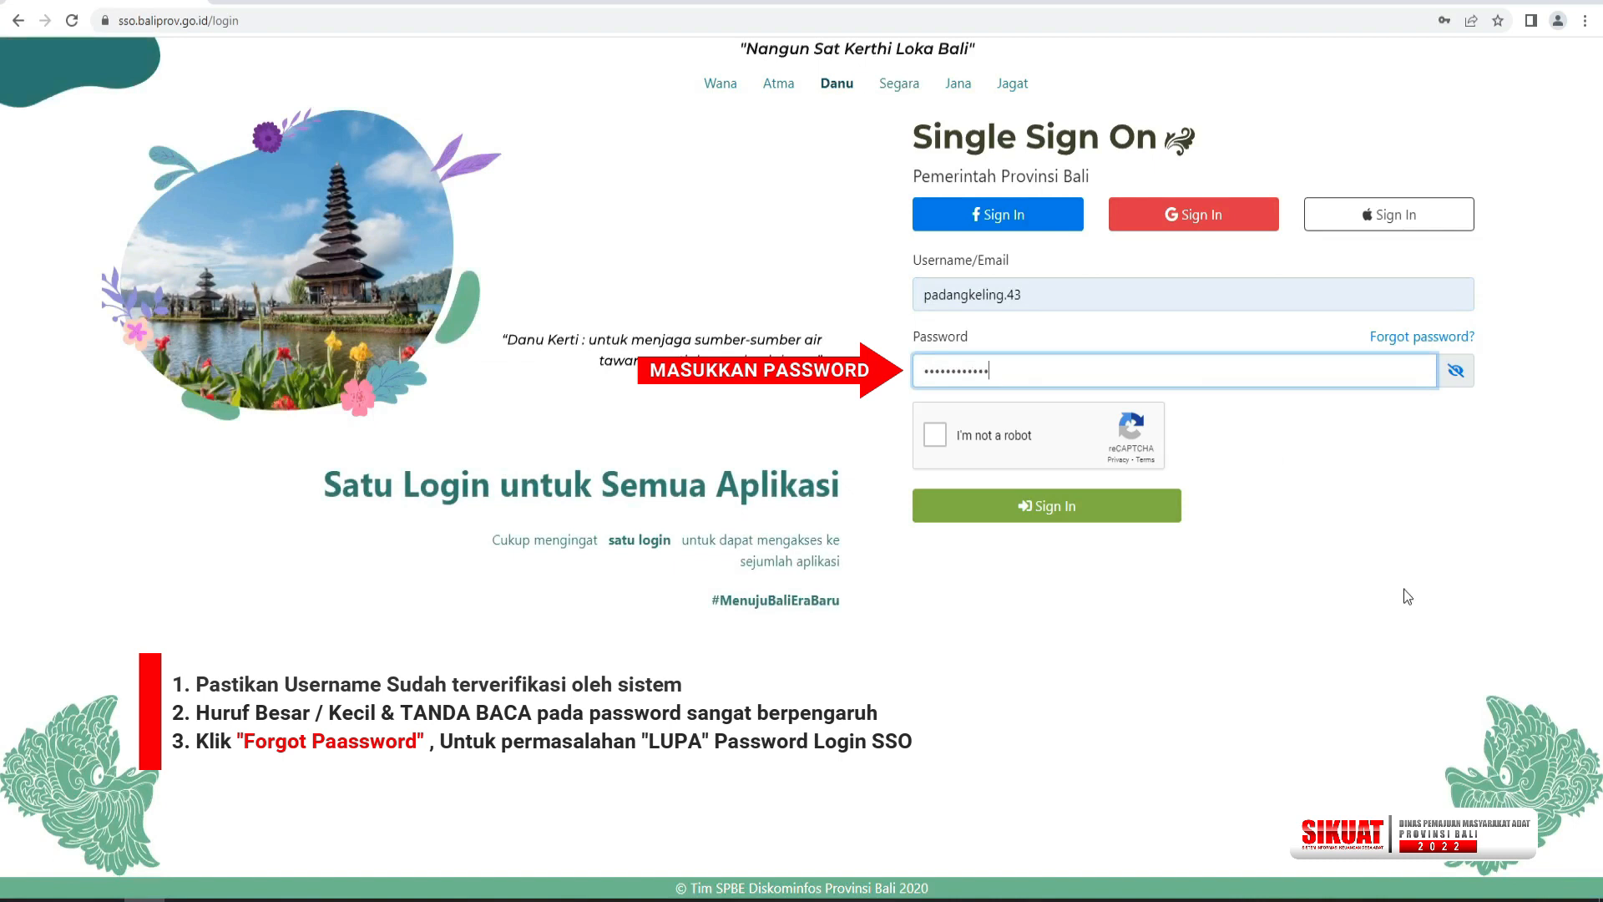
text(••)
click(936, 434)
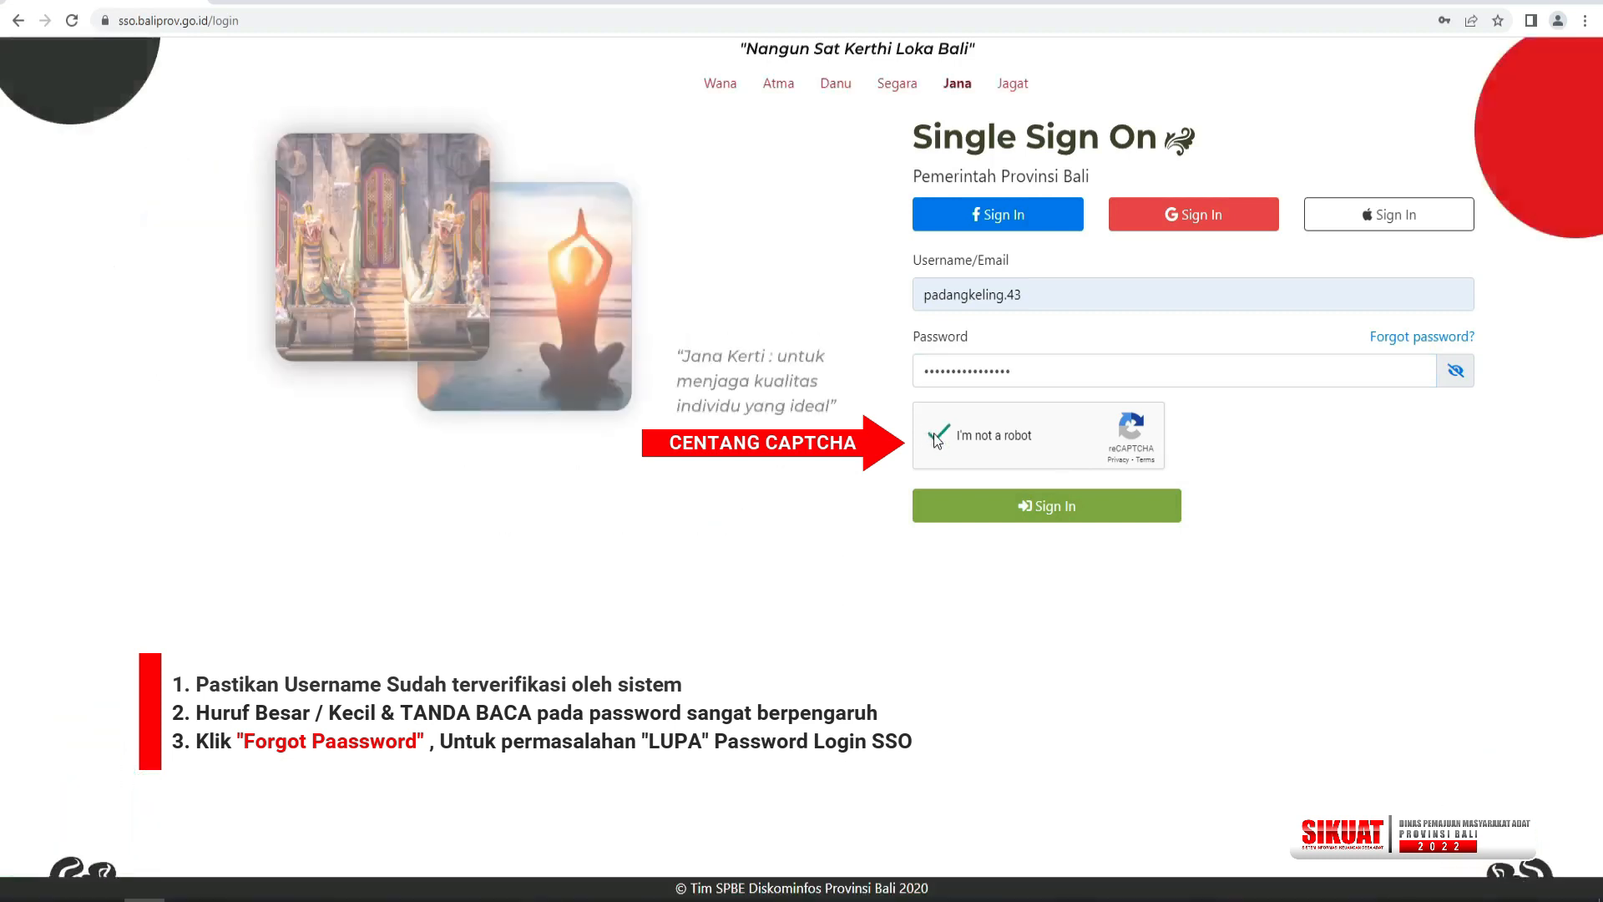
click(1040, 517)
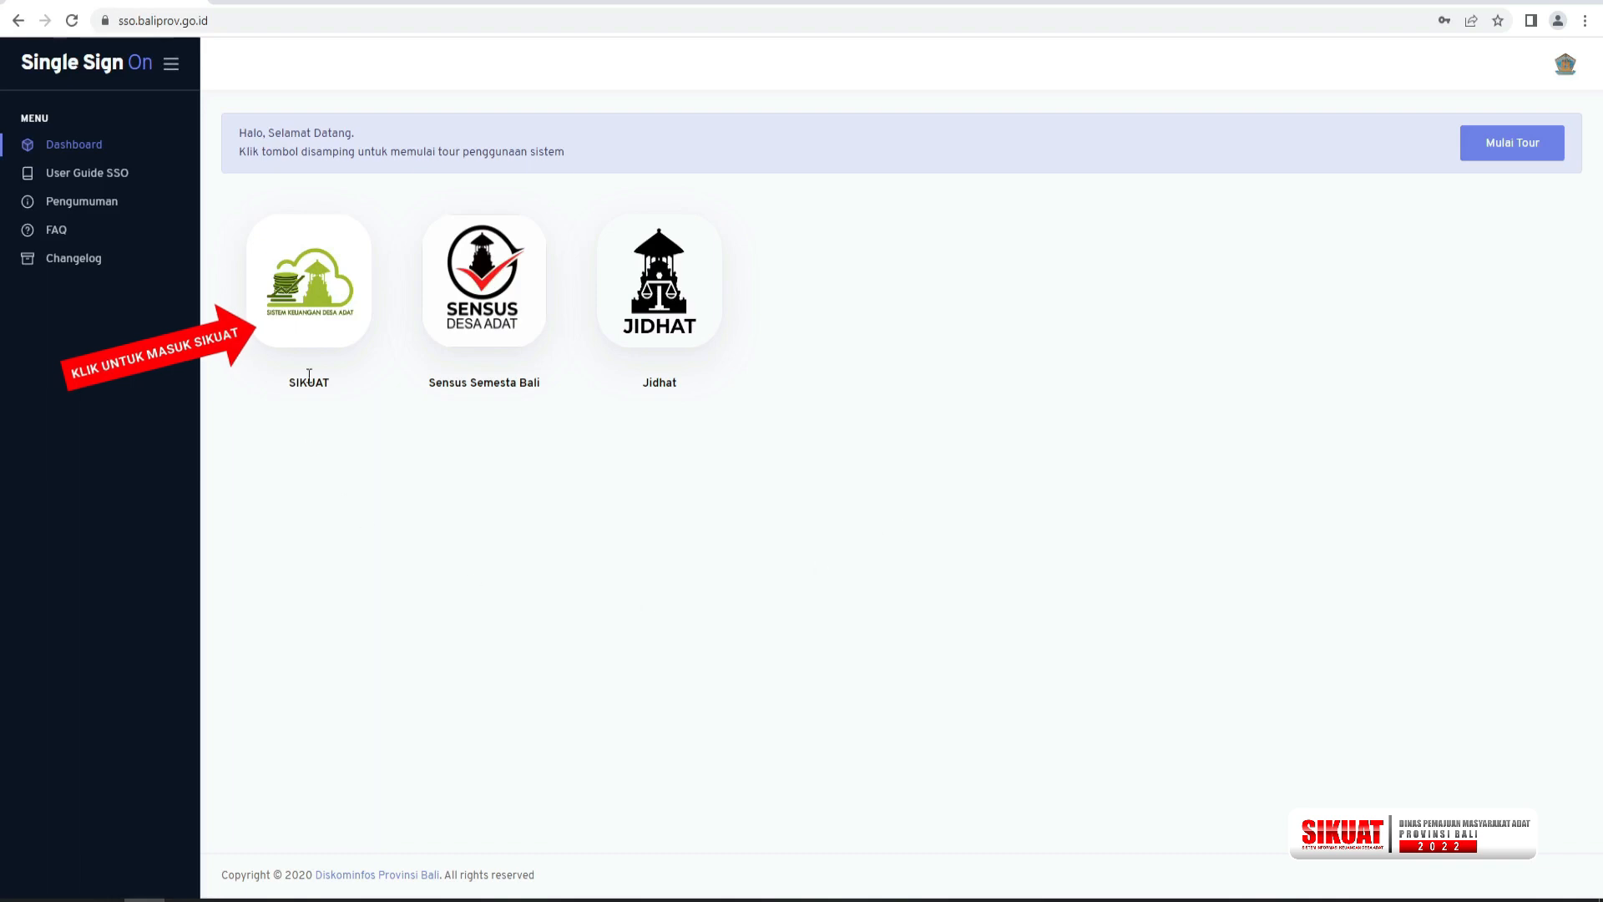
Open SIKUAT and start adding a new plan in the Rancangan Anggaran list.
click(318, 330)
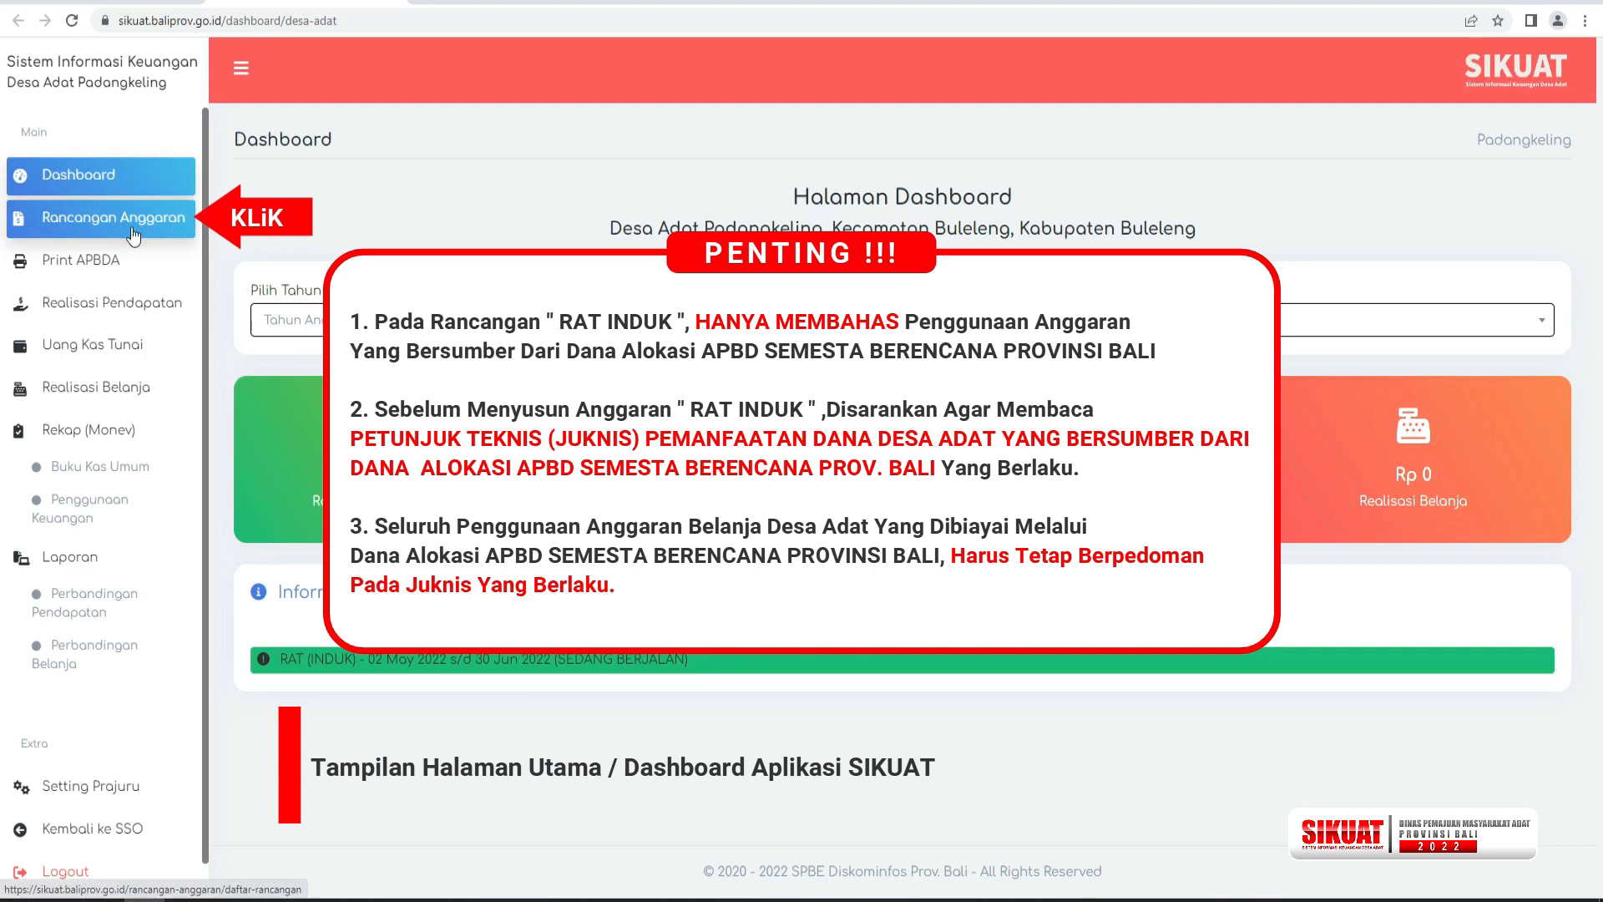
click(134, 219)
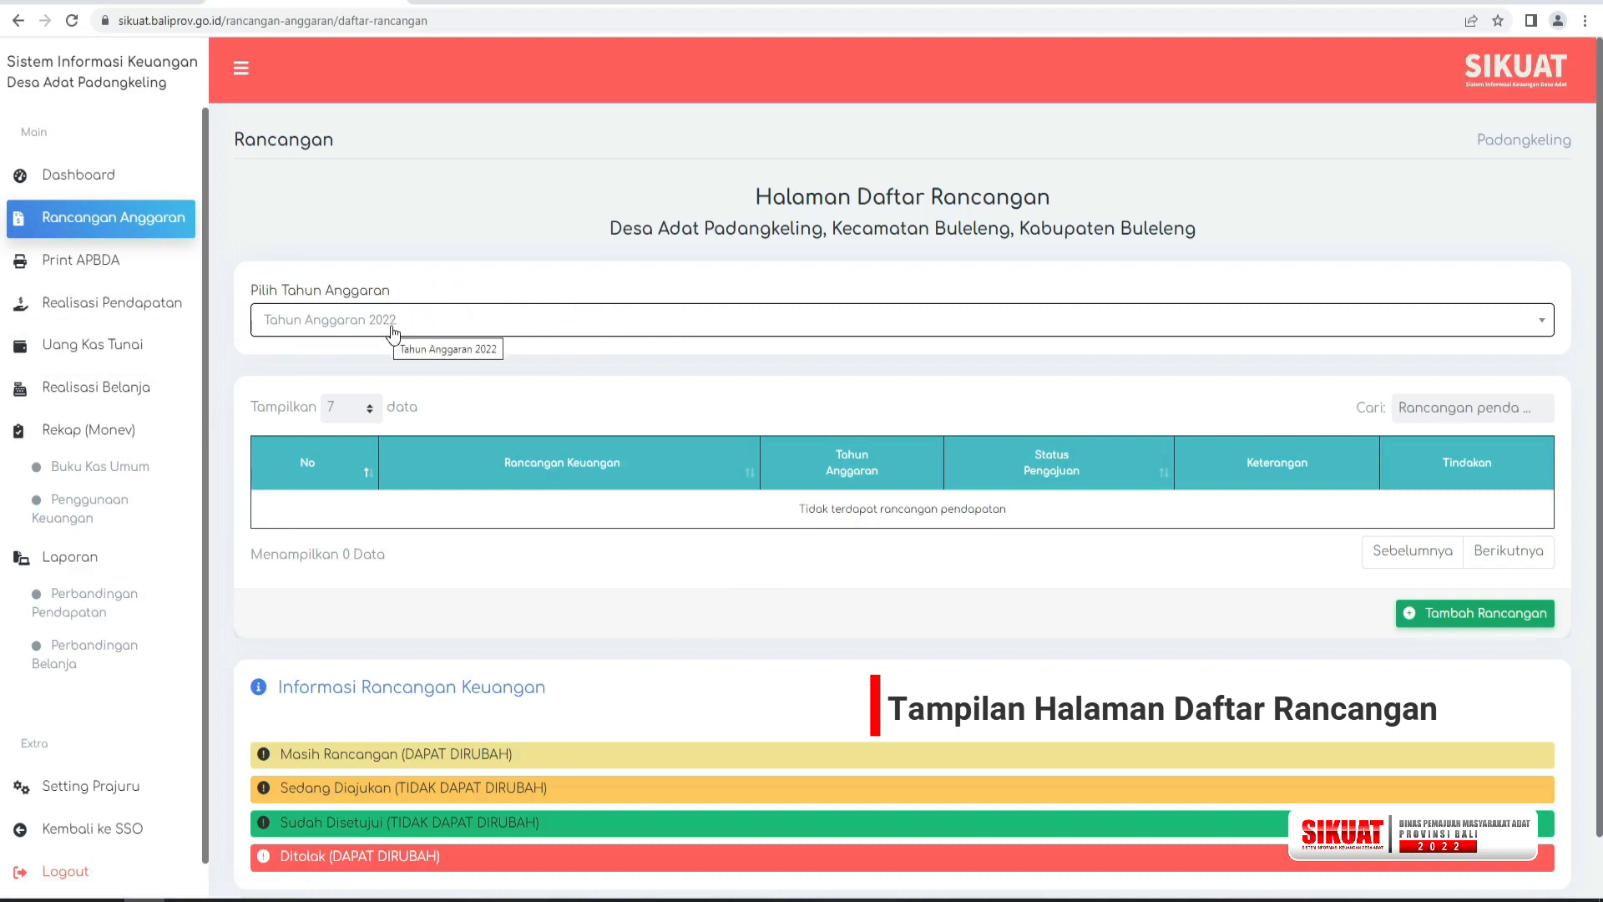
click(1434, 622)
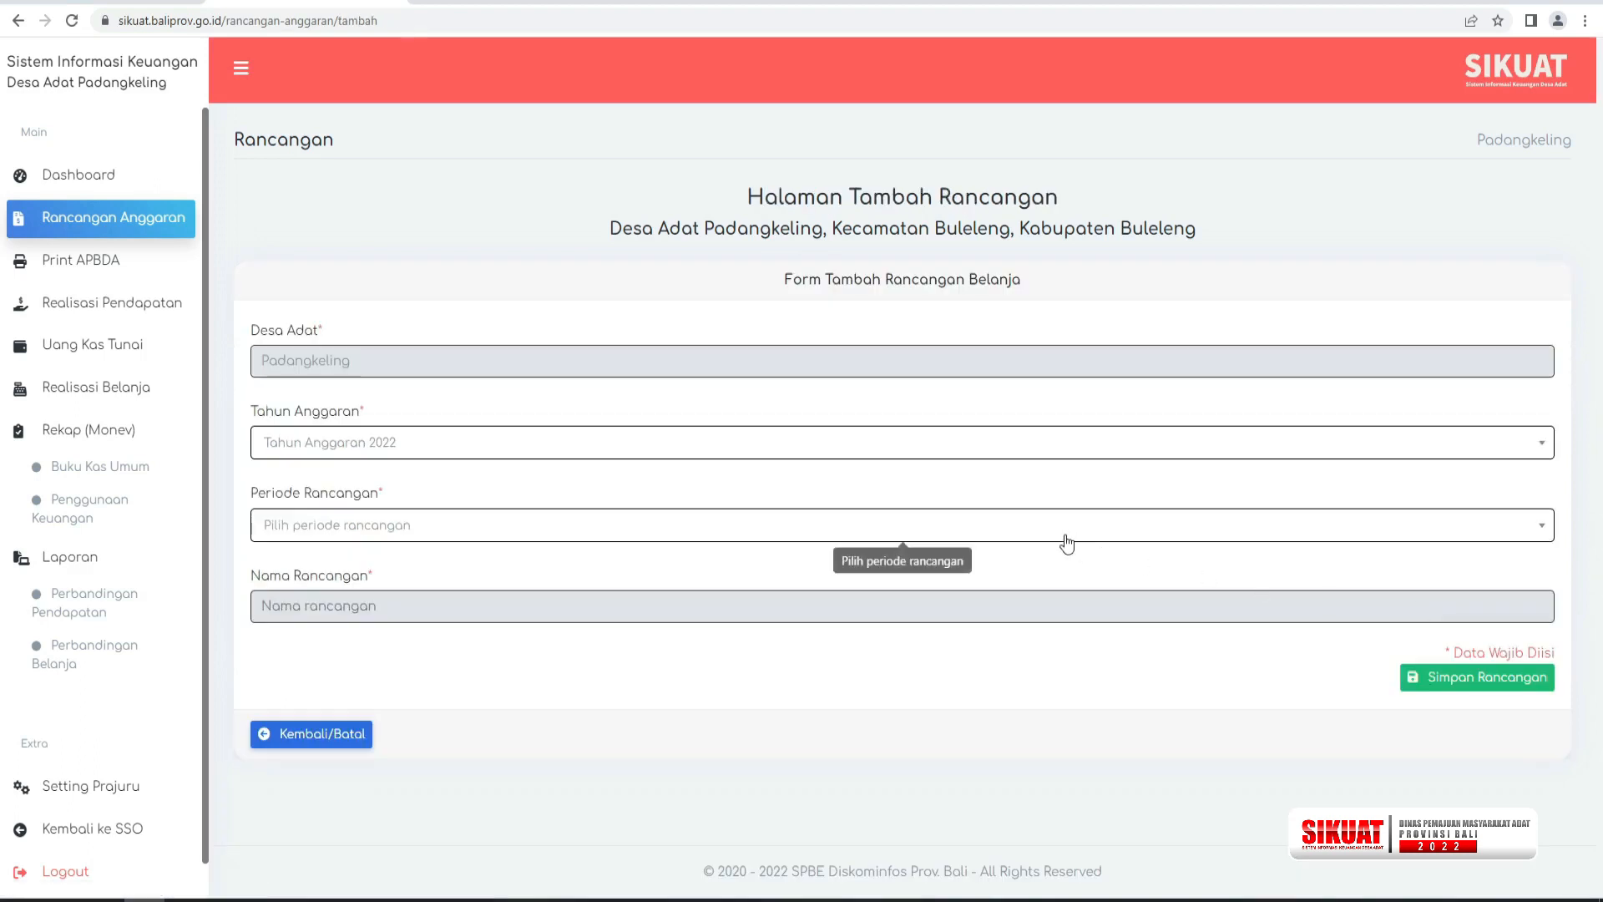
Save a new plan for Tahun Anggaran 2022 with RAT INDUK as the plan period.
click(349, 449)
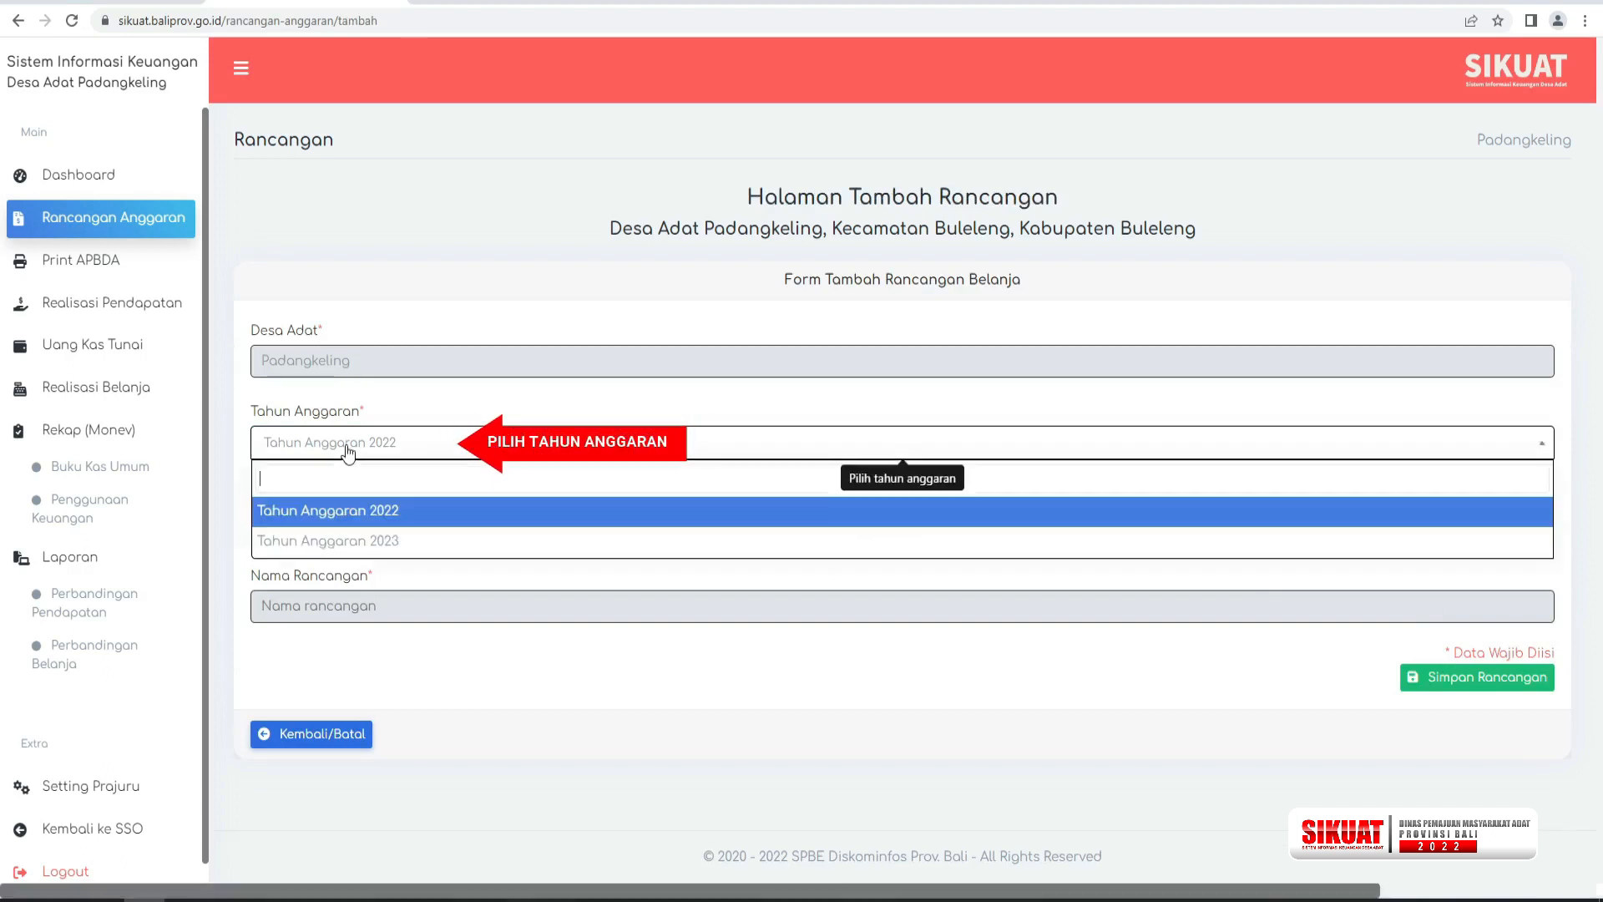
click(359, 513)
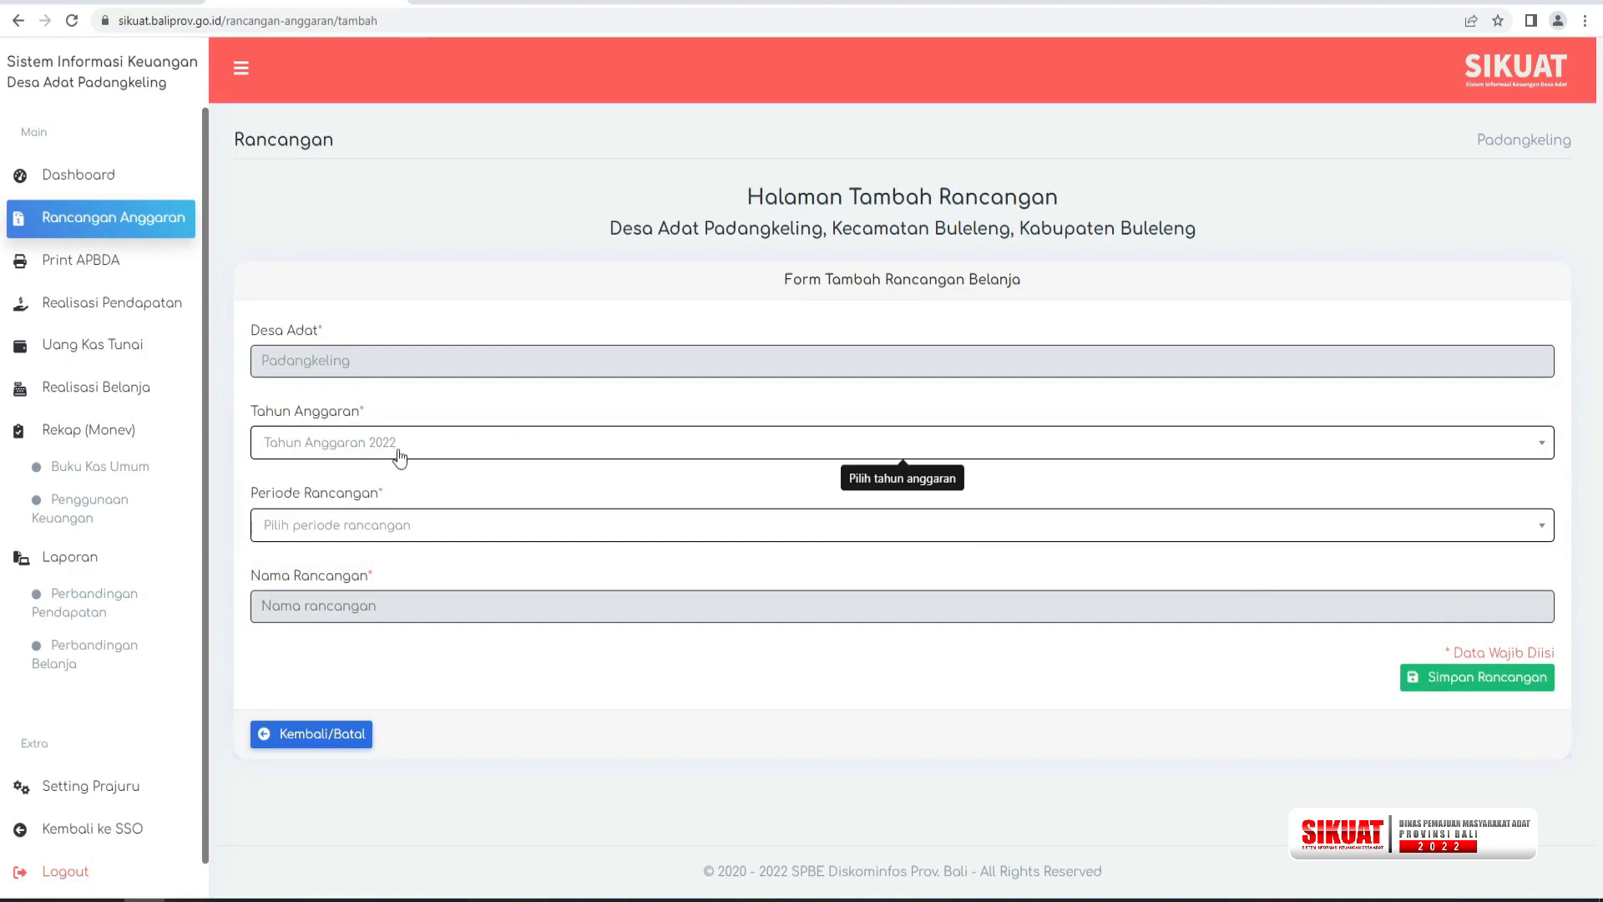
click(394, 531)
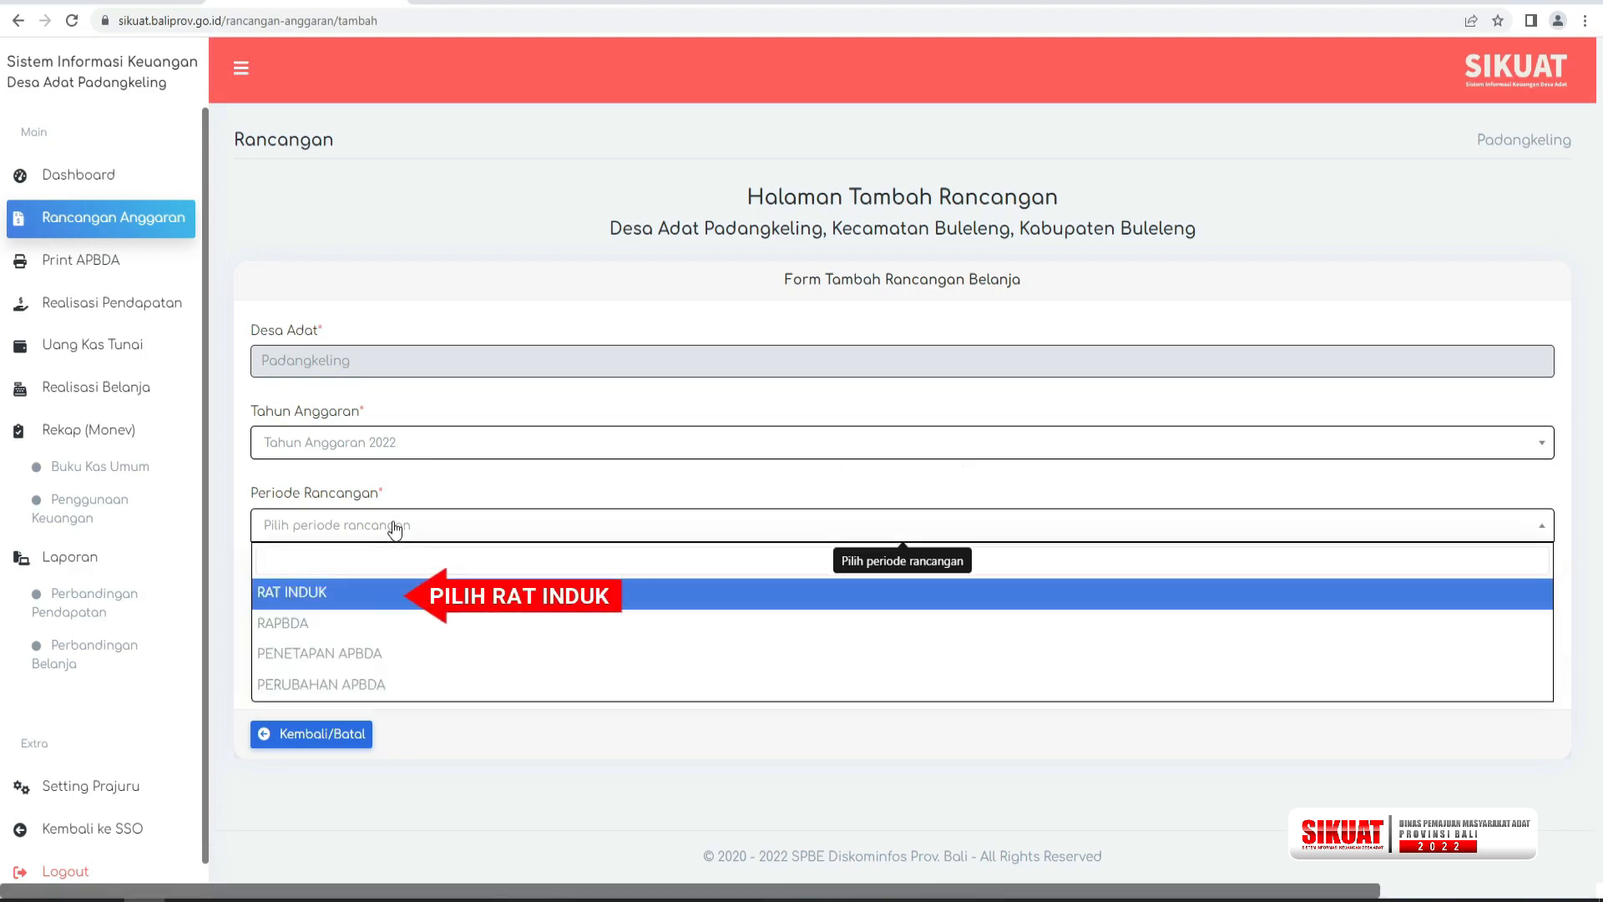
click(381, 599)
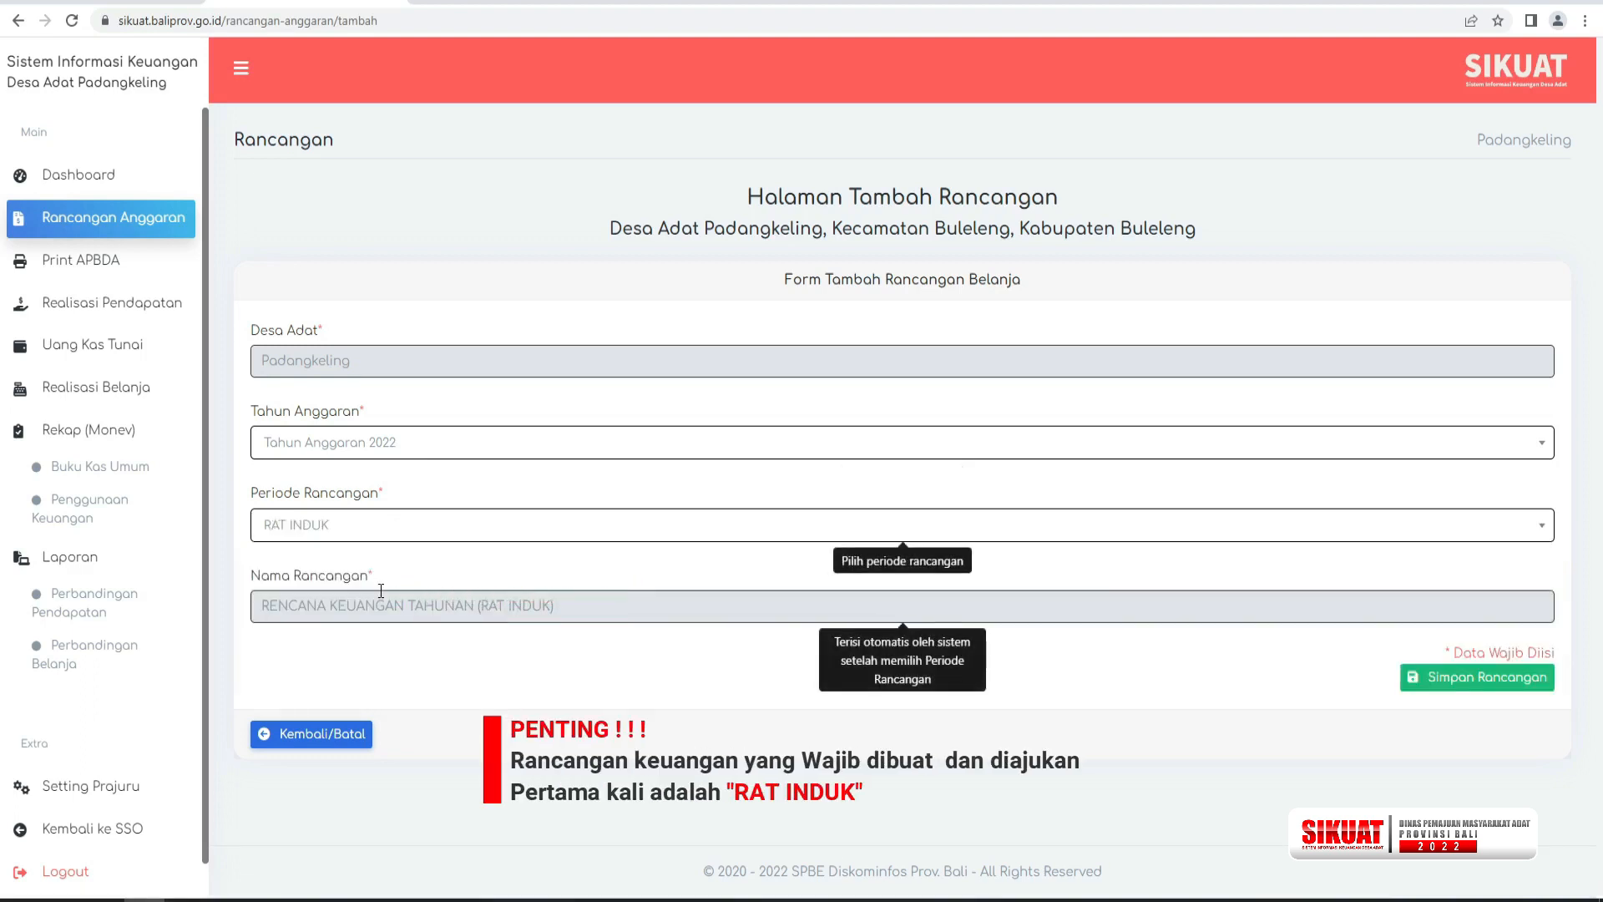
click(1449, 690)
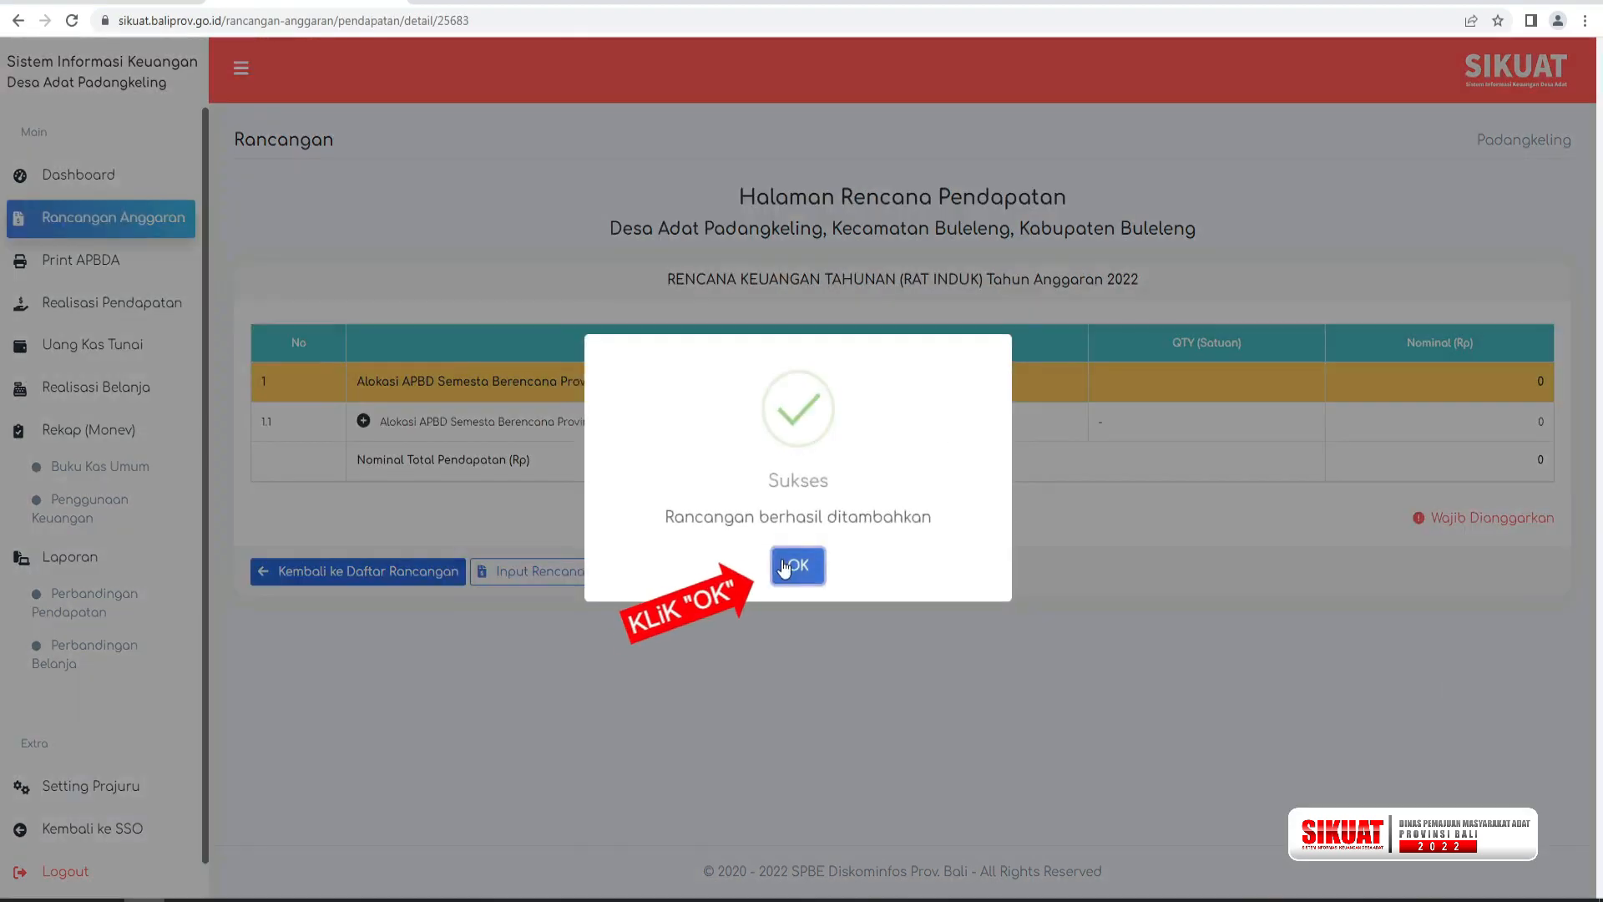
click(798, 567)
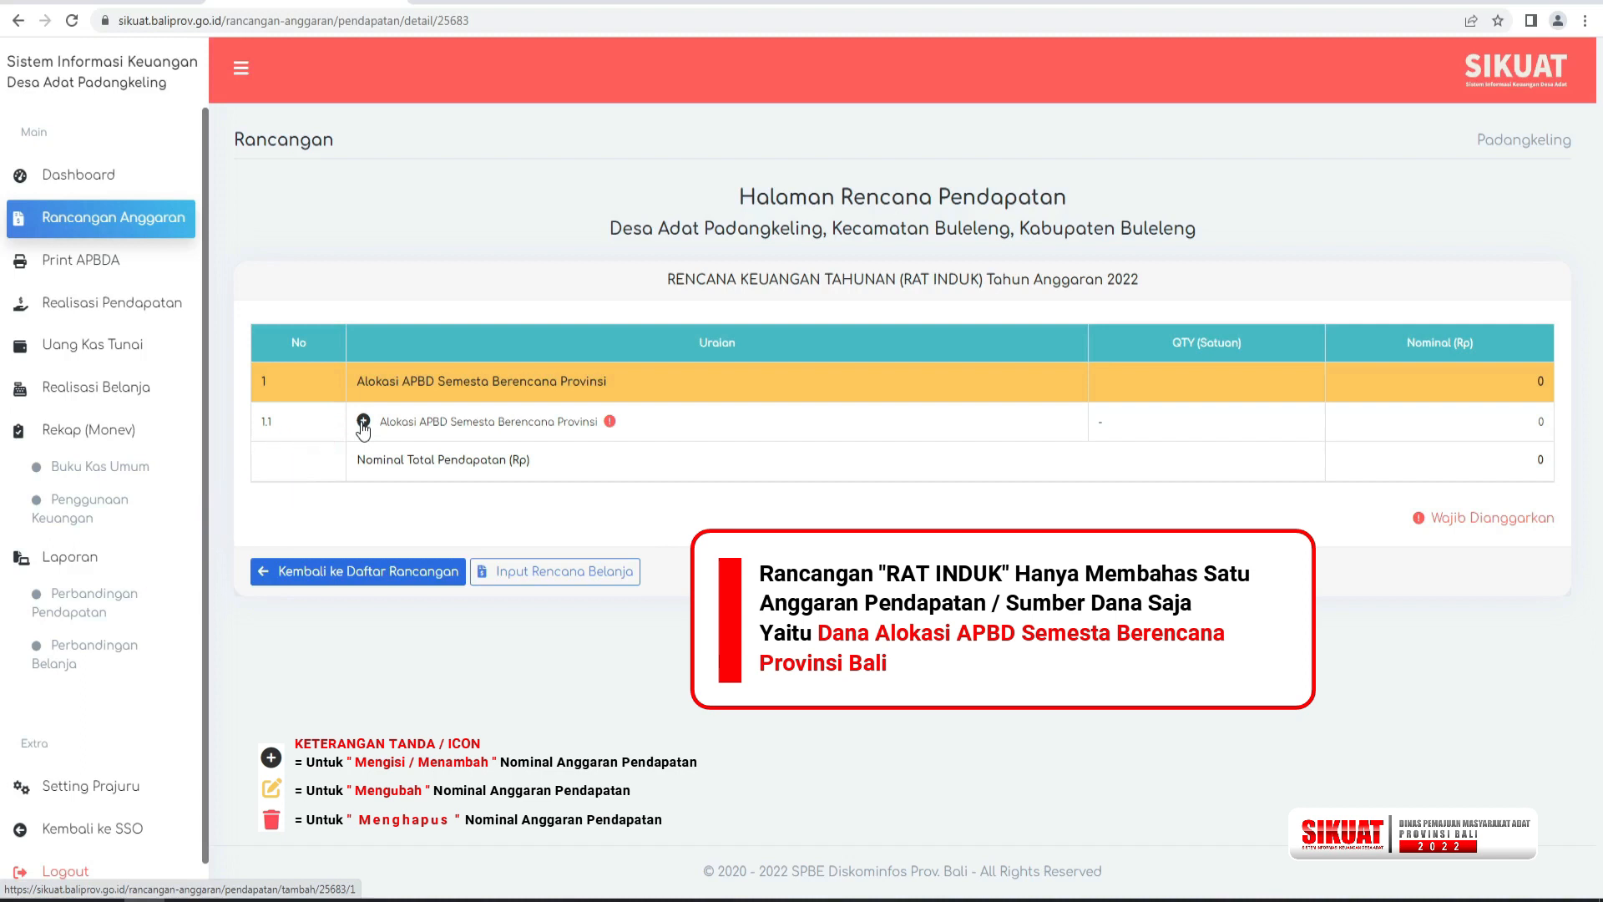
Add an income amount of Rp 300.000.000 to Alokasi APBD Semesta Berencana Provinsi and save it.
click(364, 421)
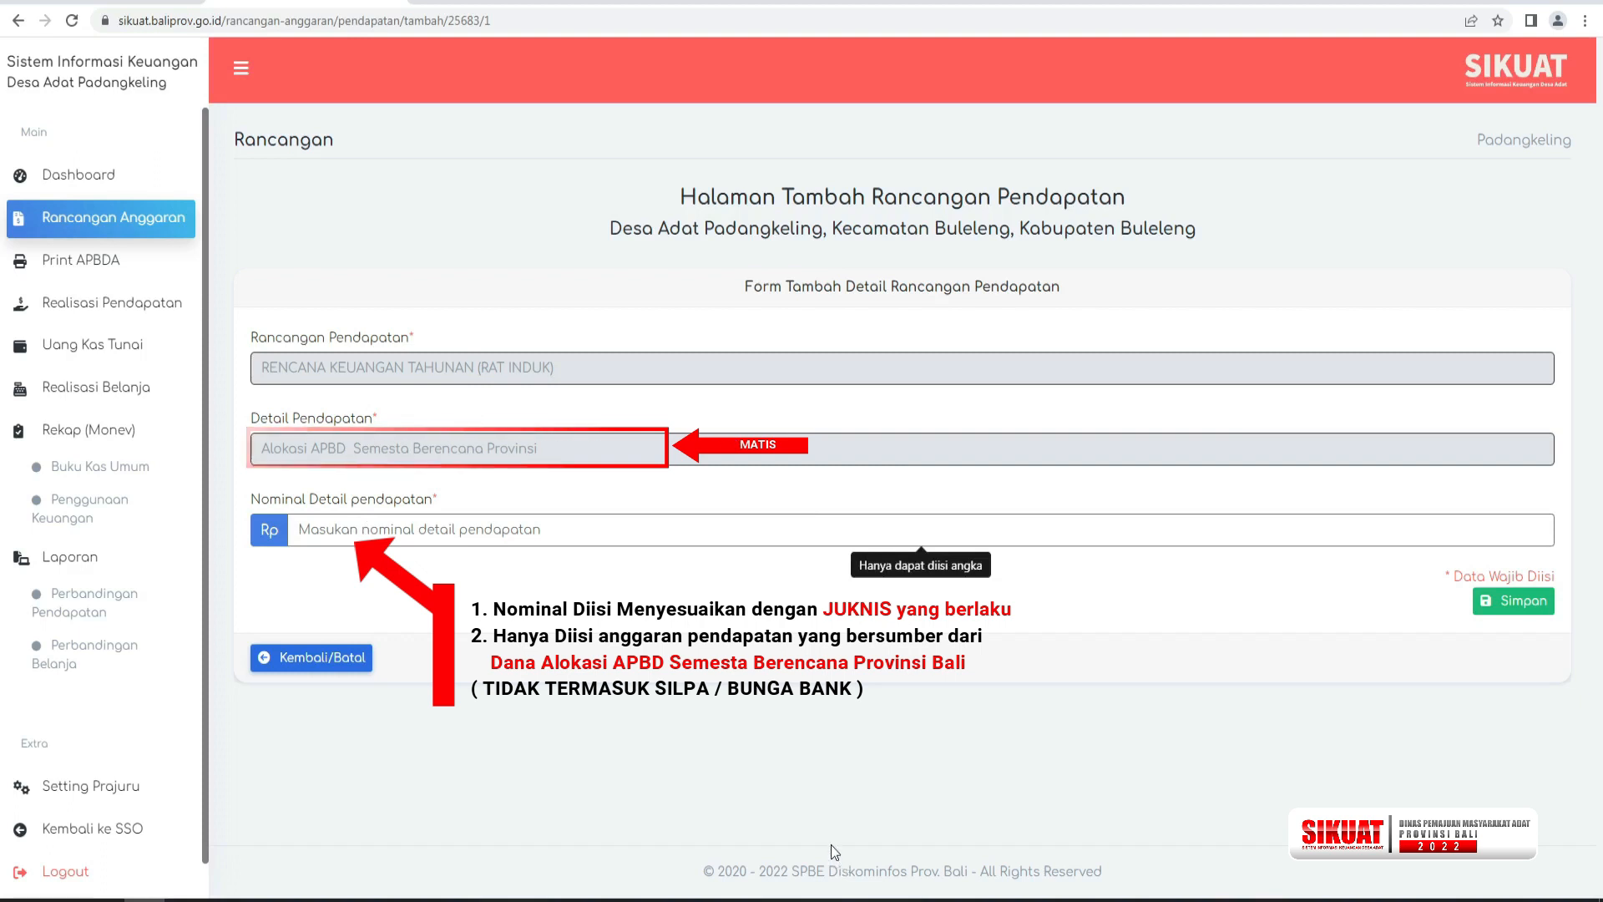
text(300)
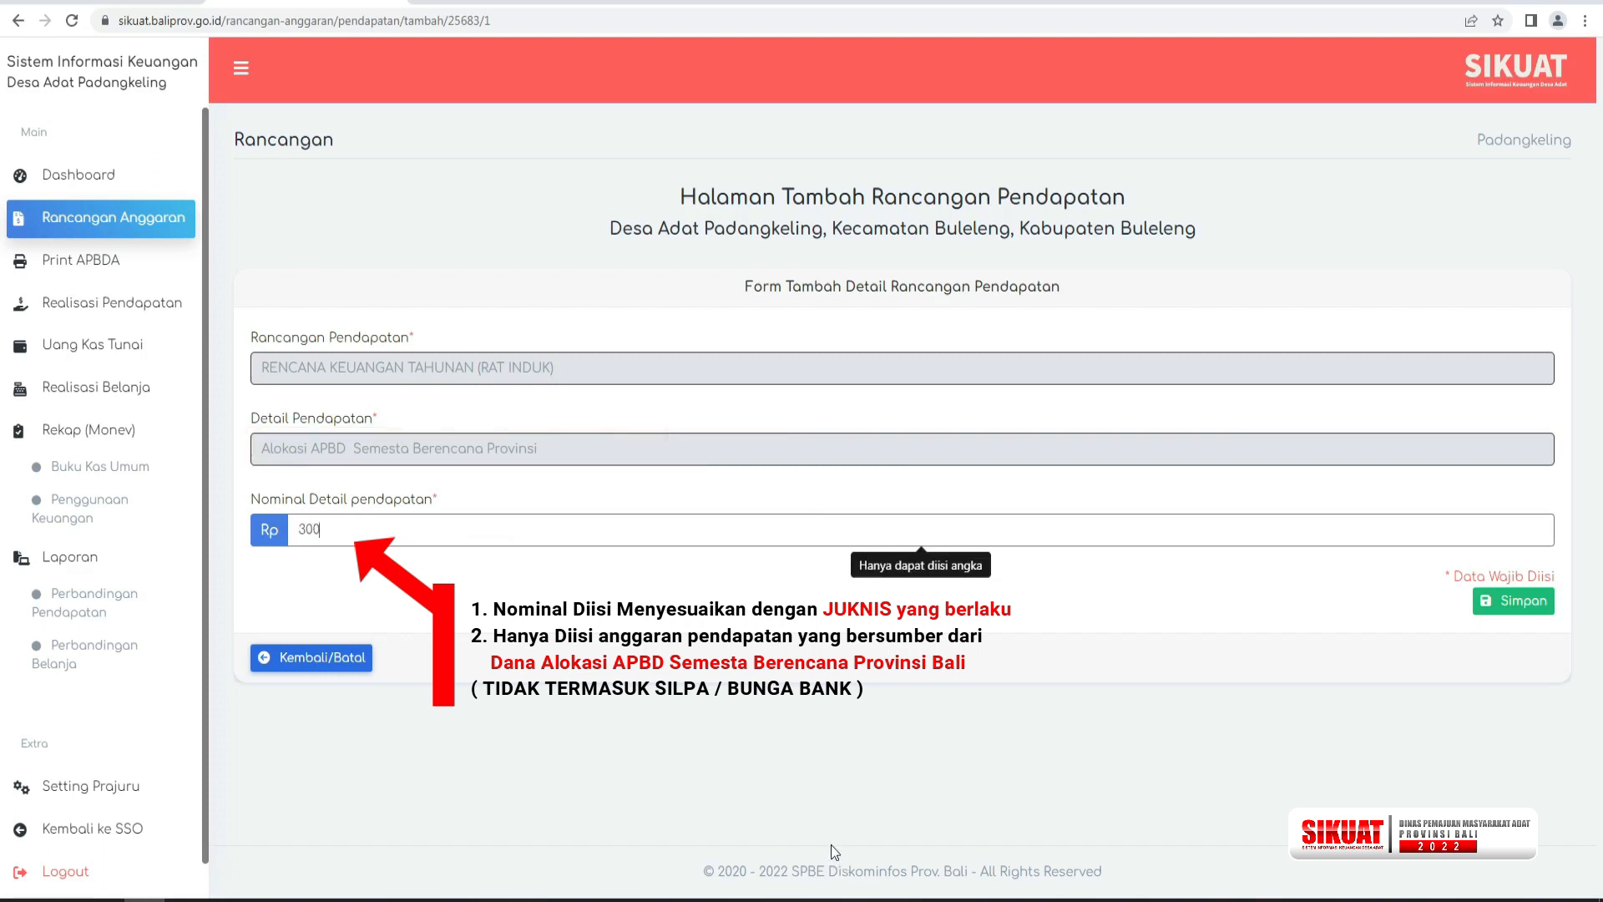
text(.000.000)
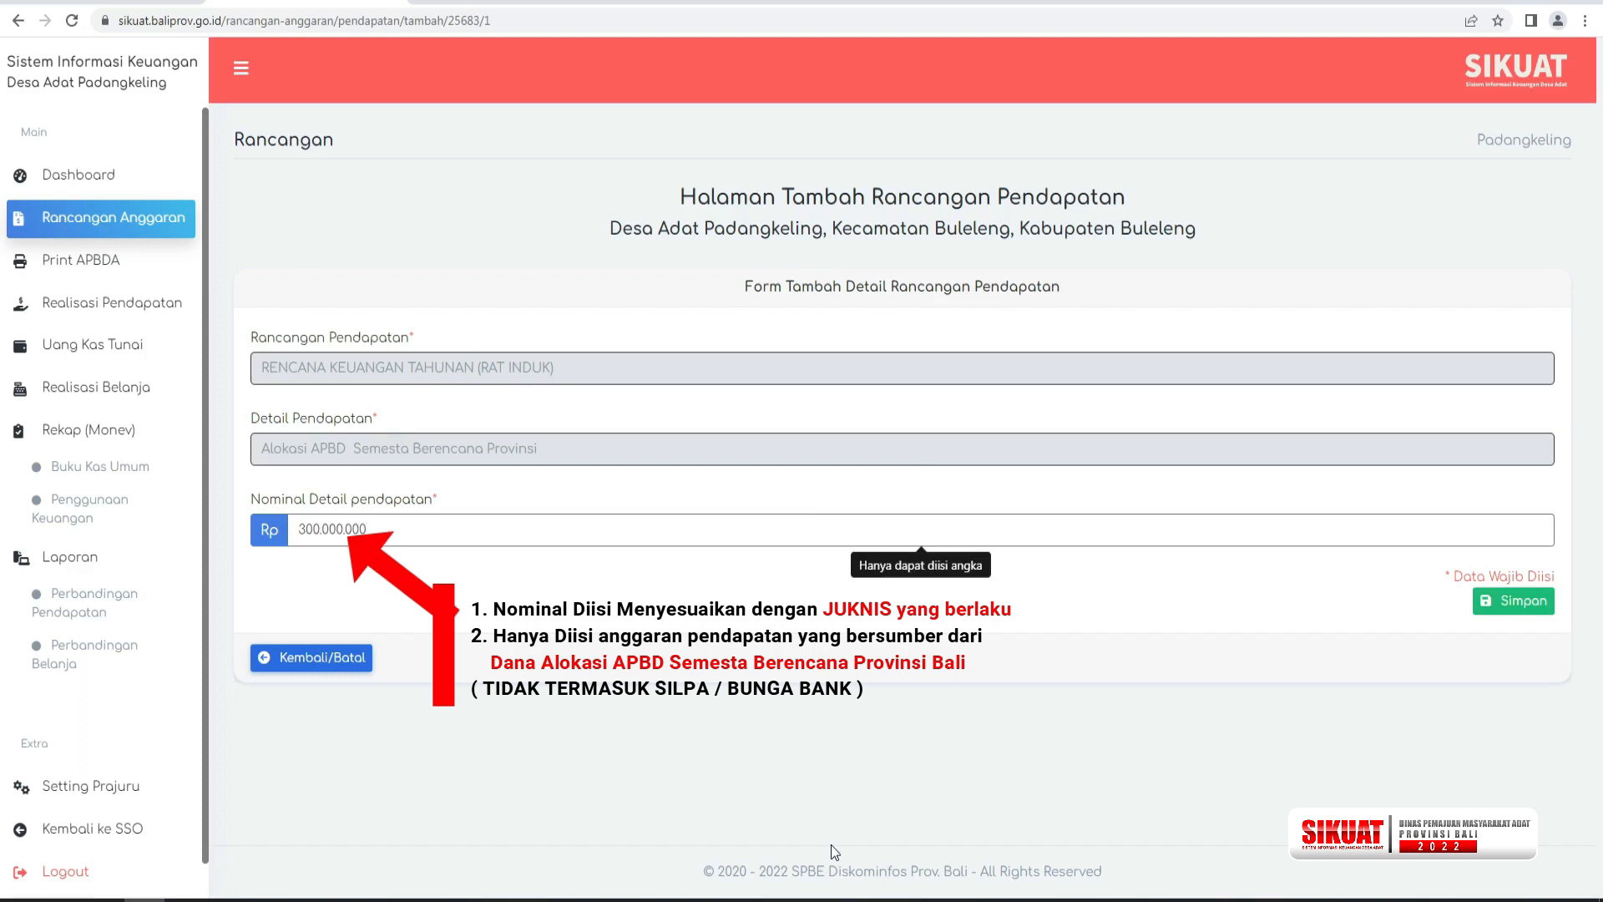
click(1506, 612)
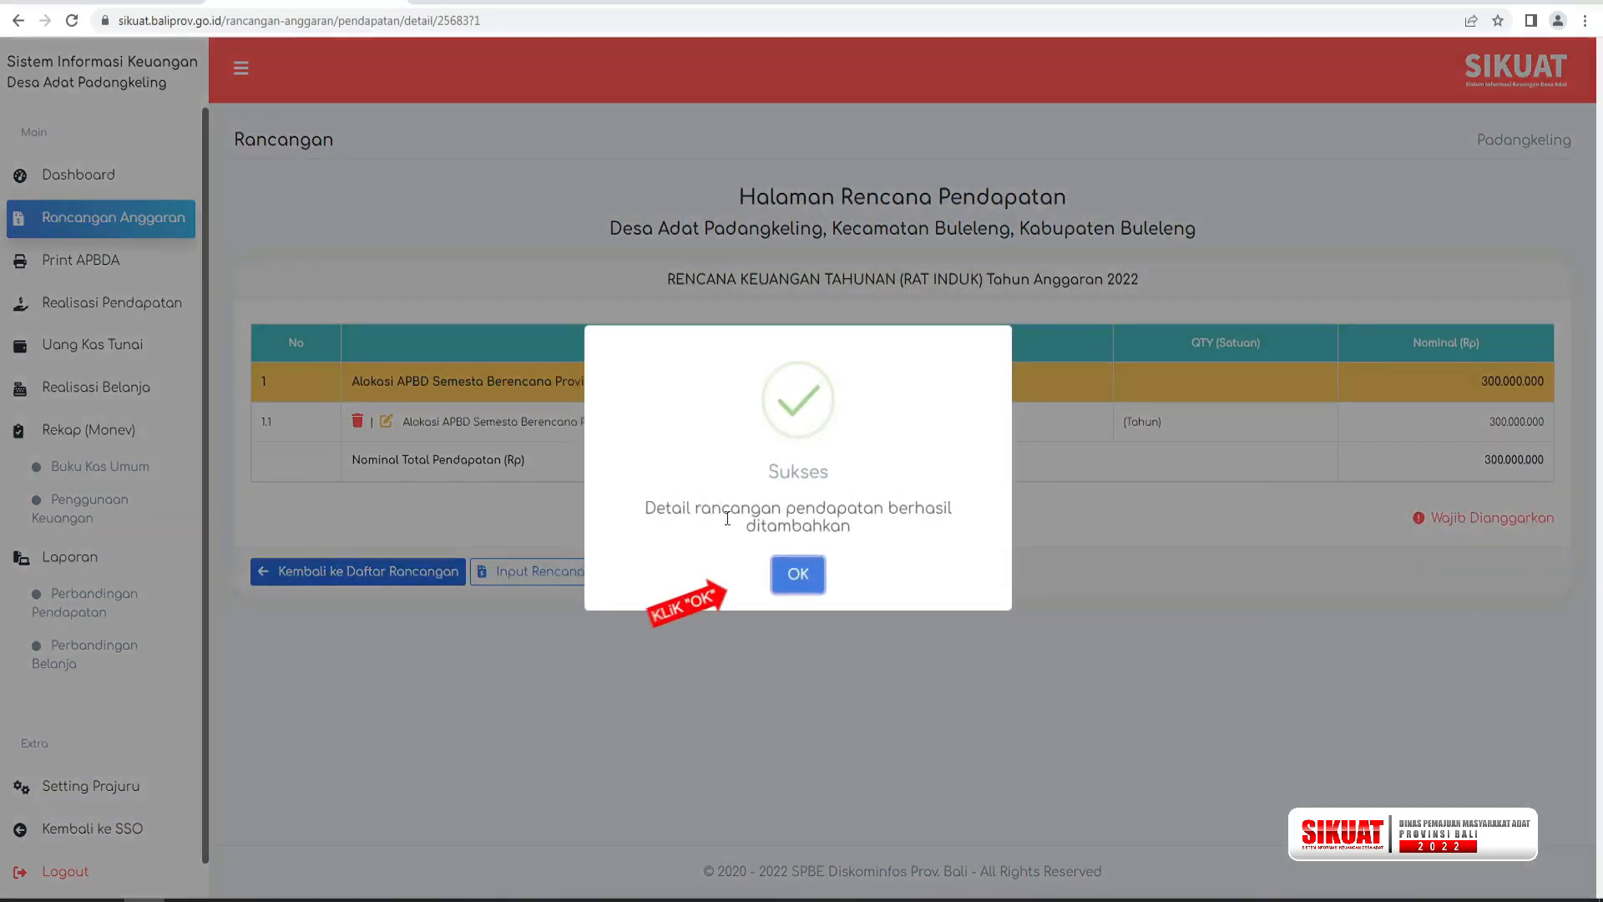
click(798, 575)
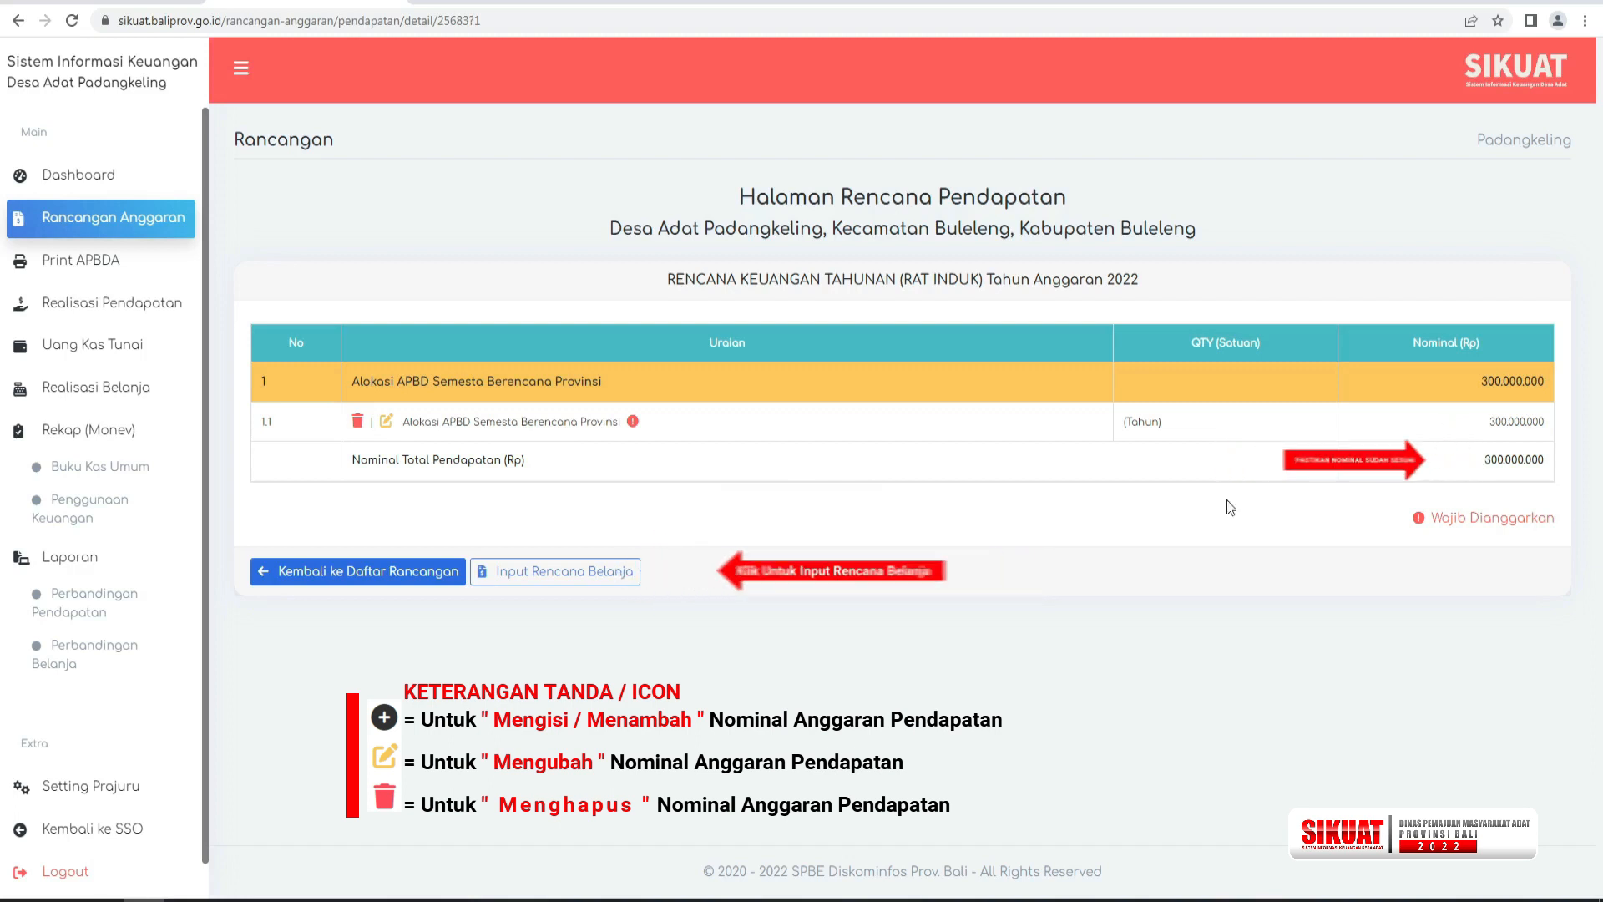
In the spending plan, add a budget of Rp 30.000.000 for Insentif Bendesa Adat and save it.
click(576, 578)
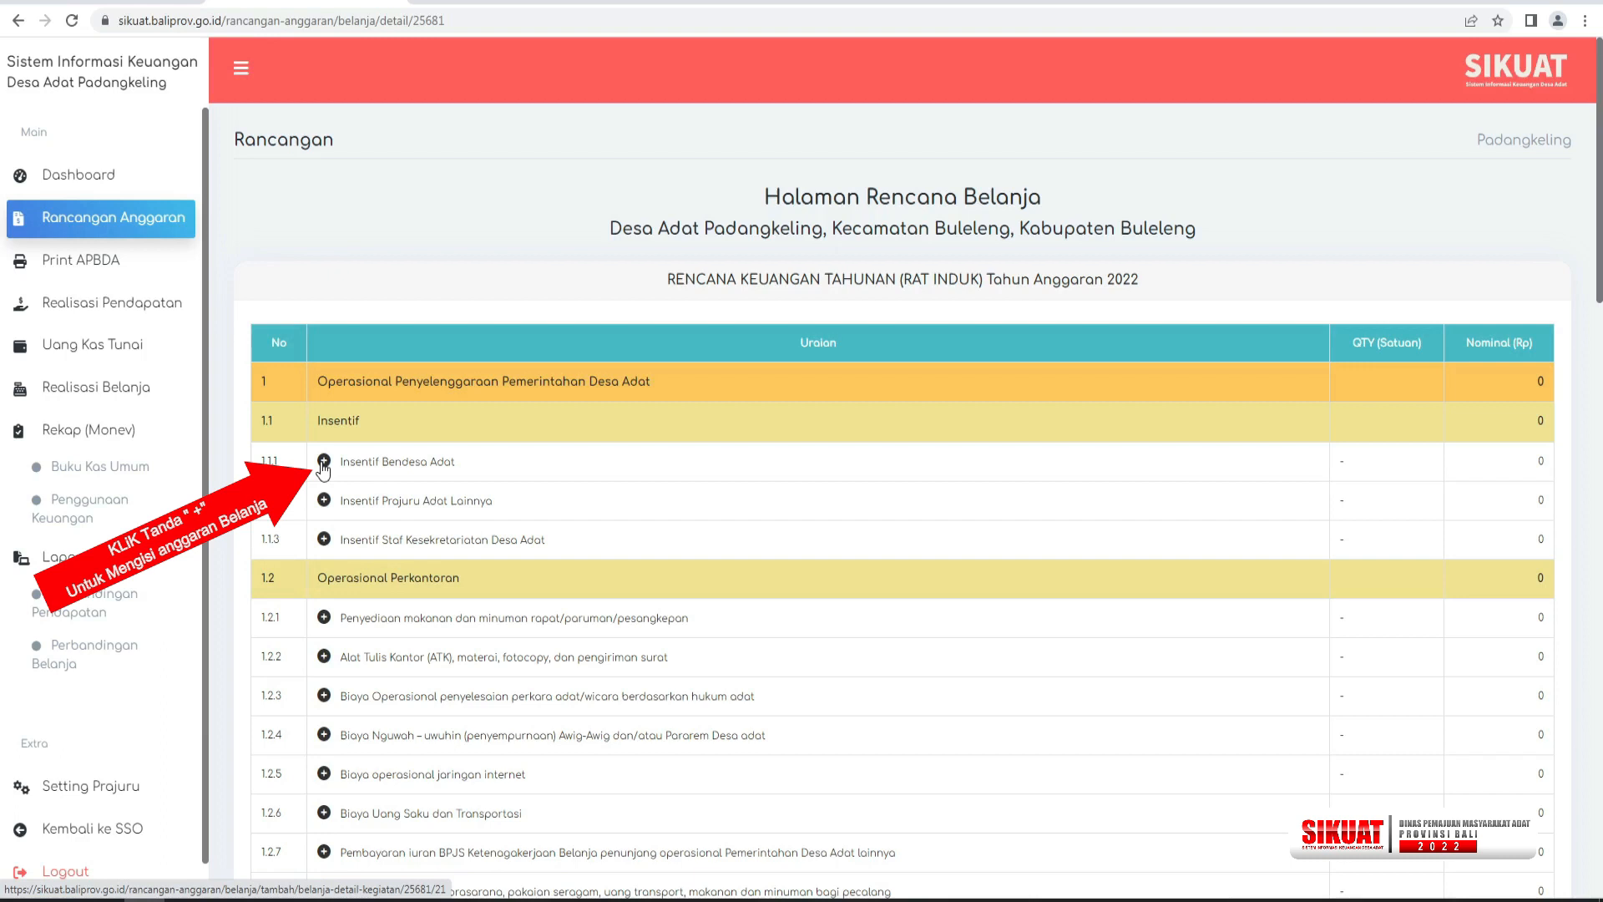
click(323, 466)
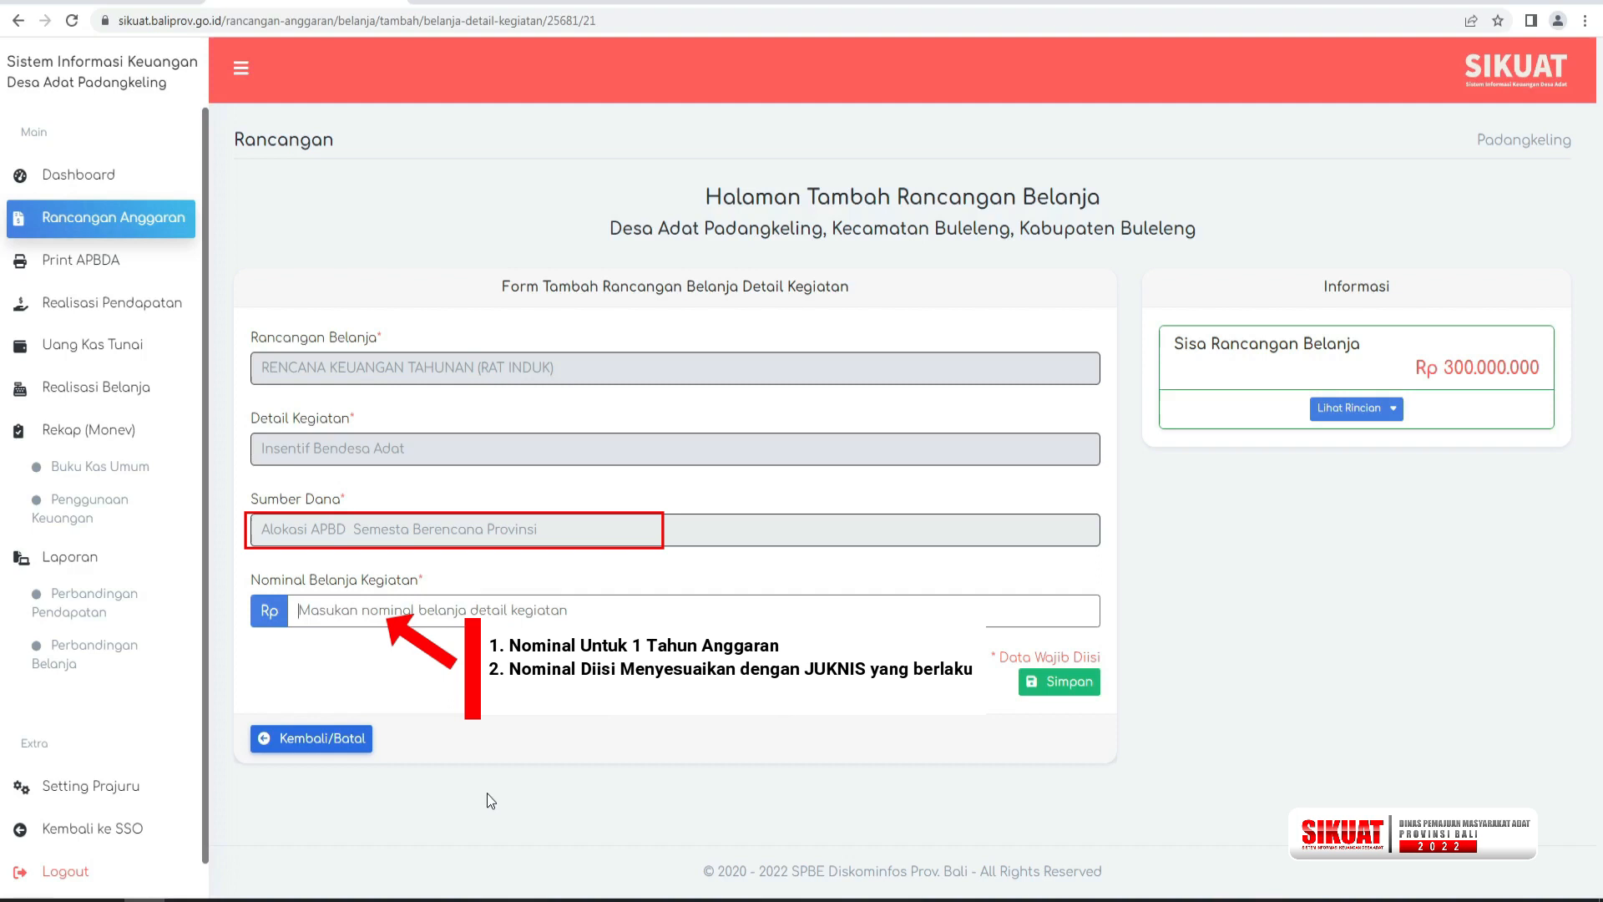
text(30.000.000)
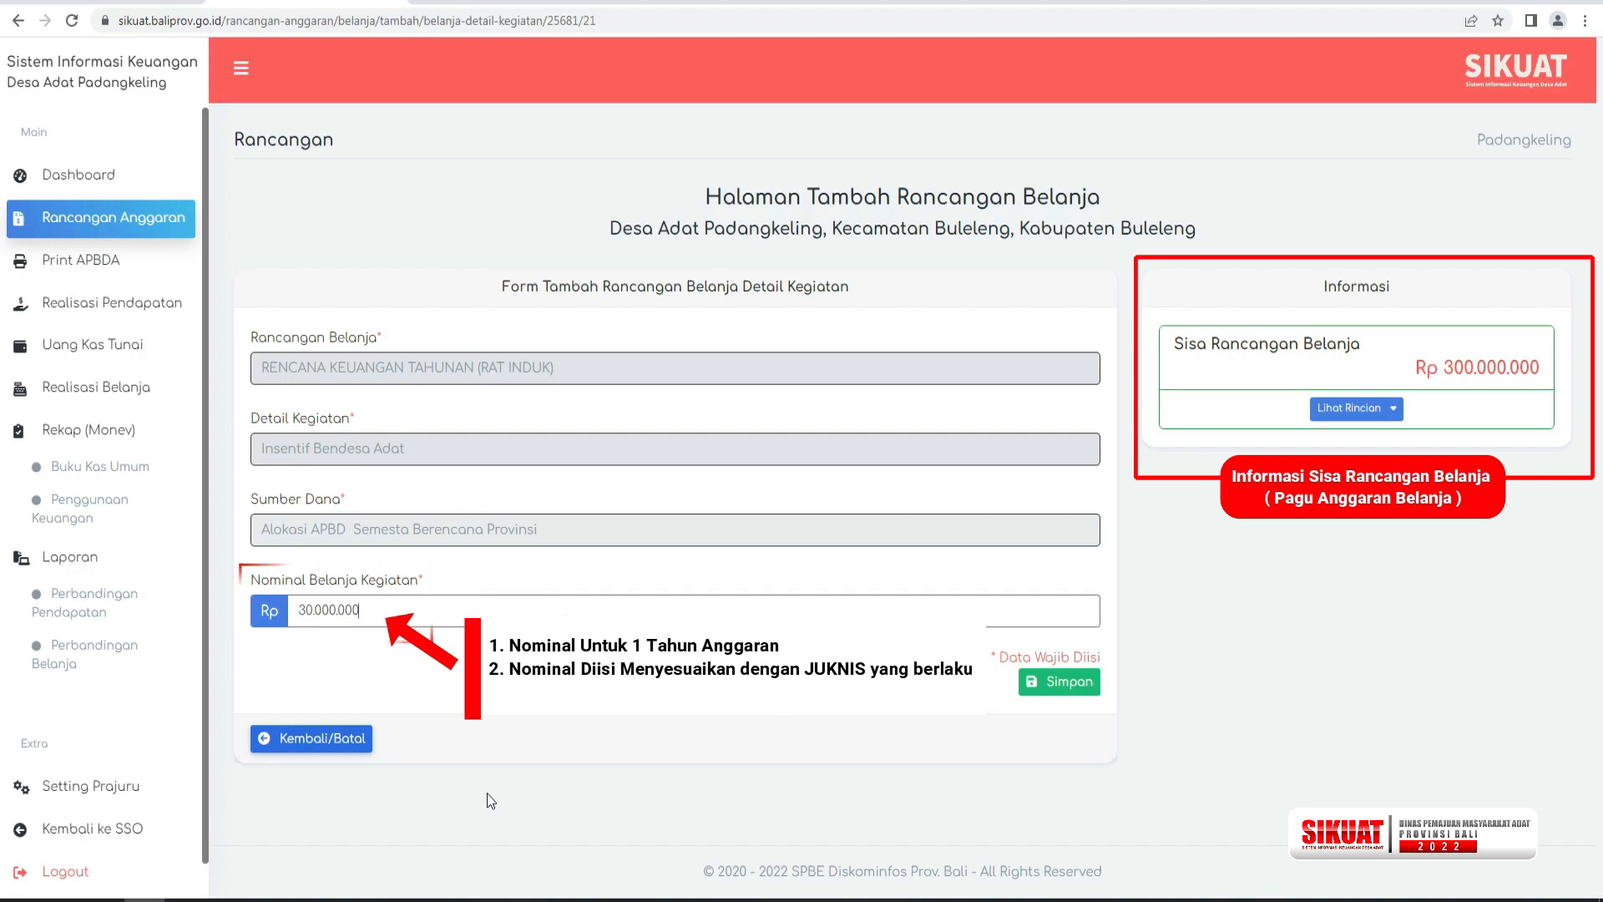
key(Return)
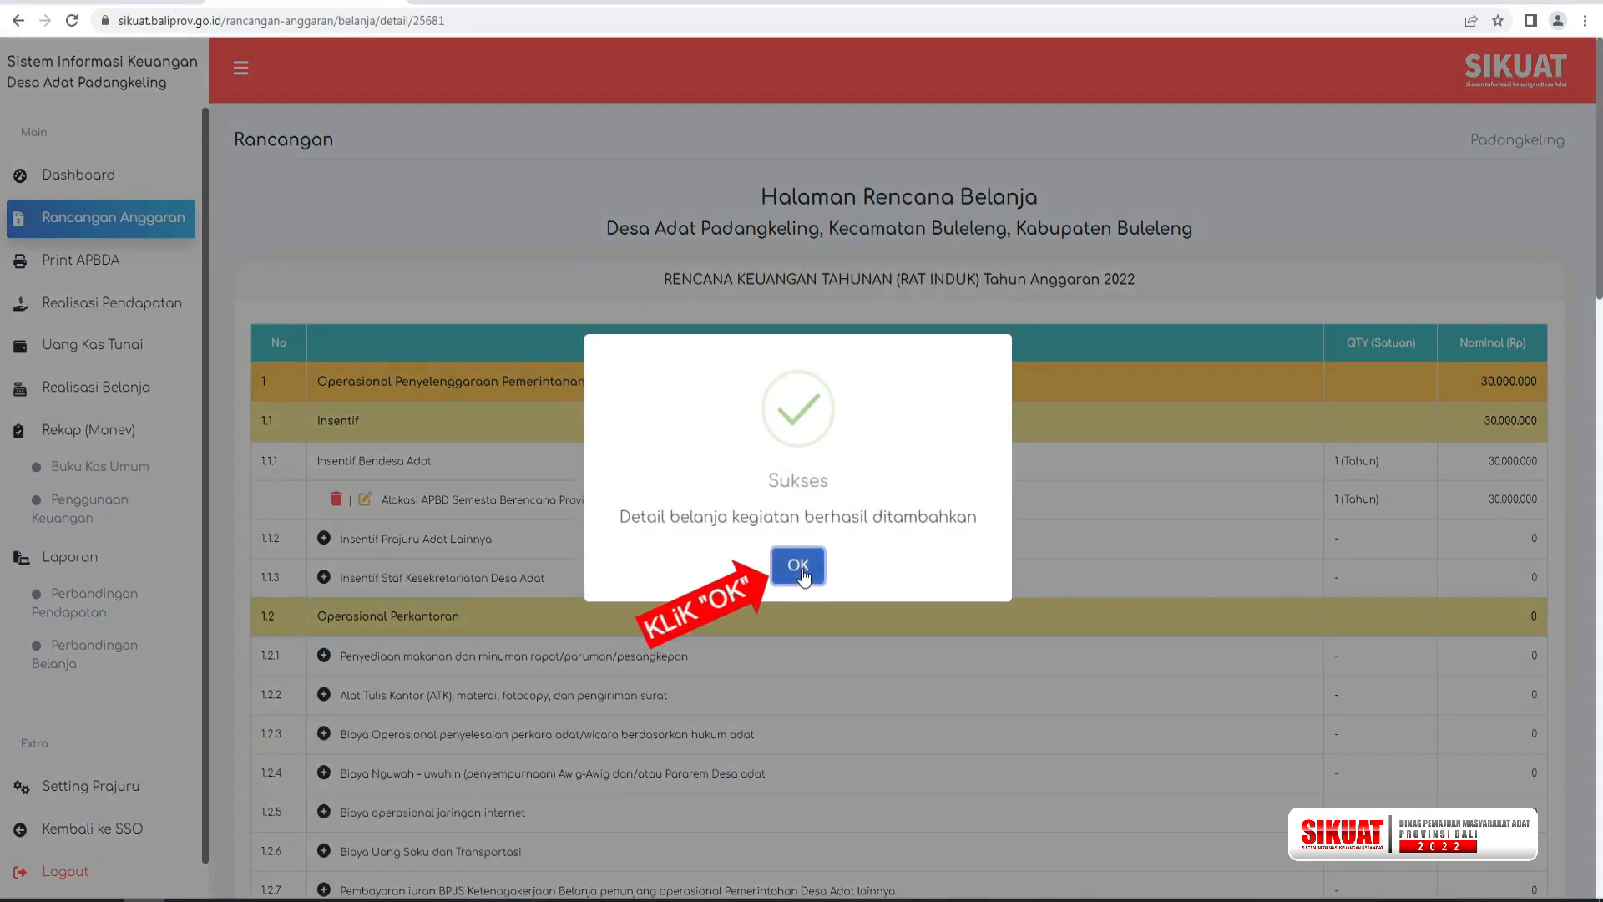
click(801, 573)
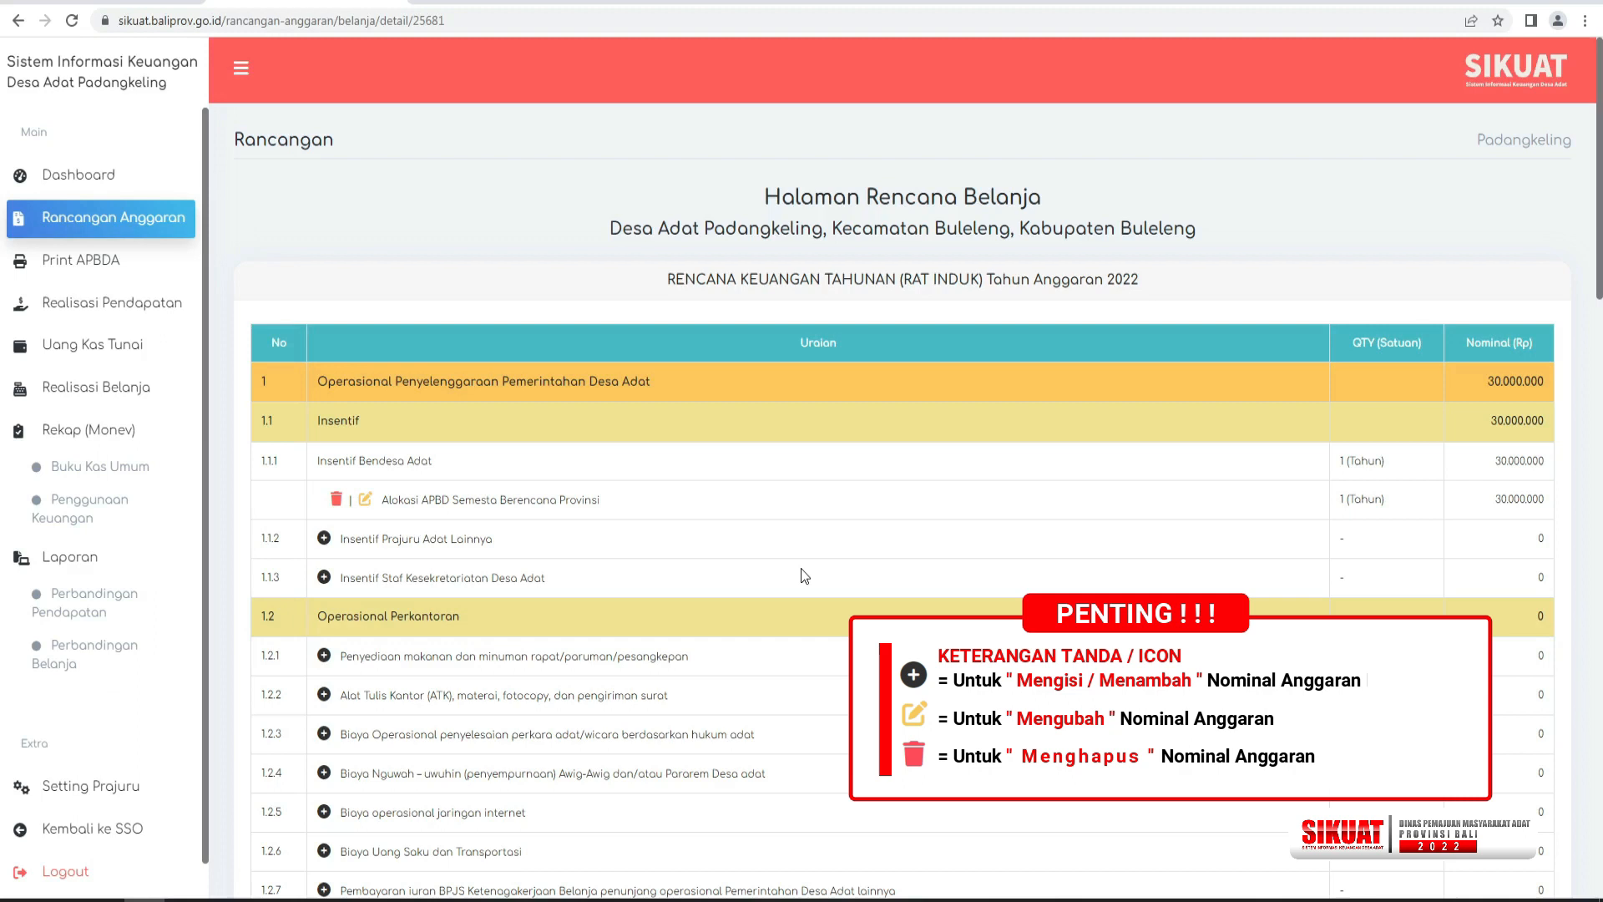
Open the spending amount entry for Insentif Prajuru Adat Lainnya.
click(324, 539)
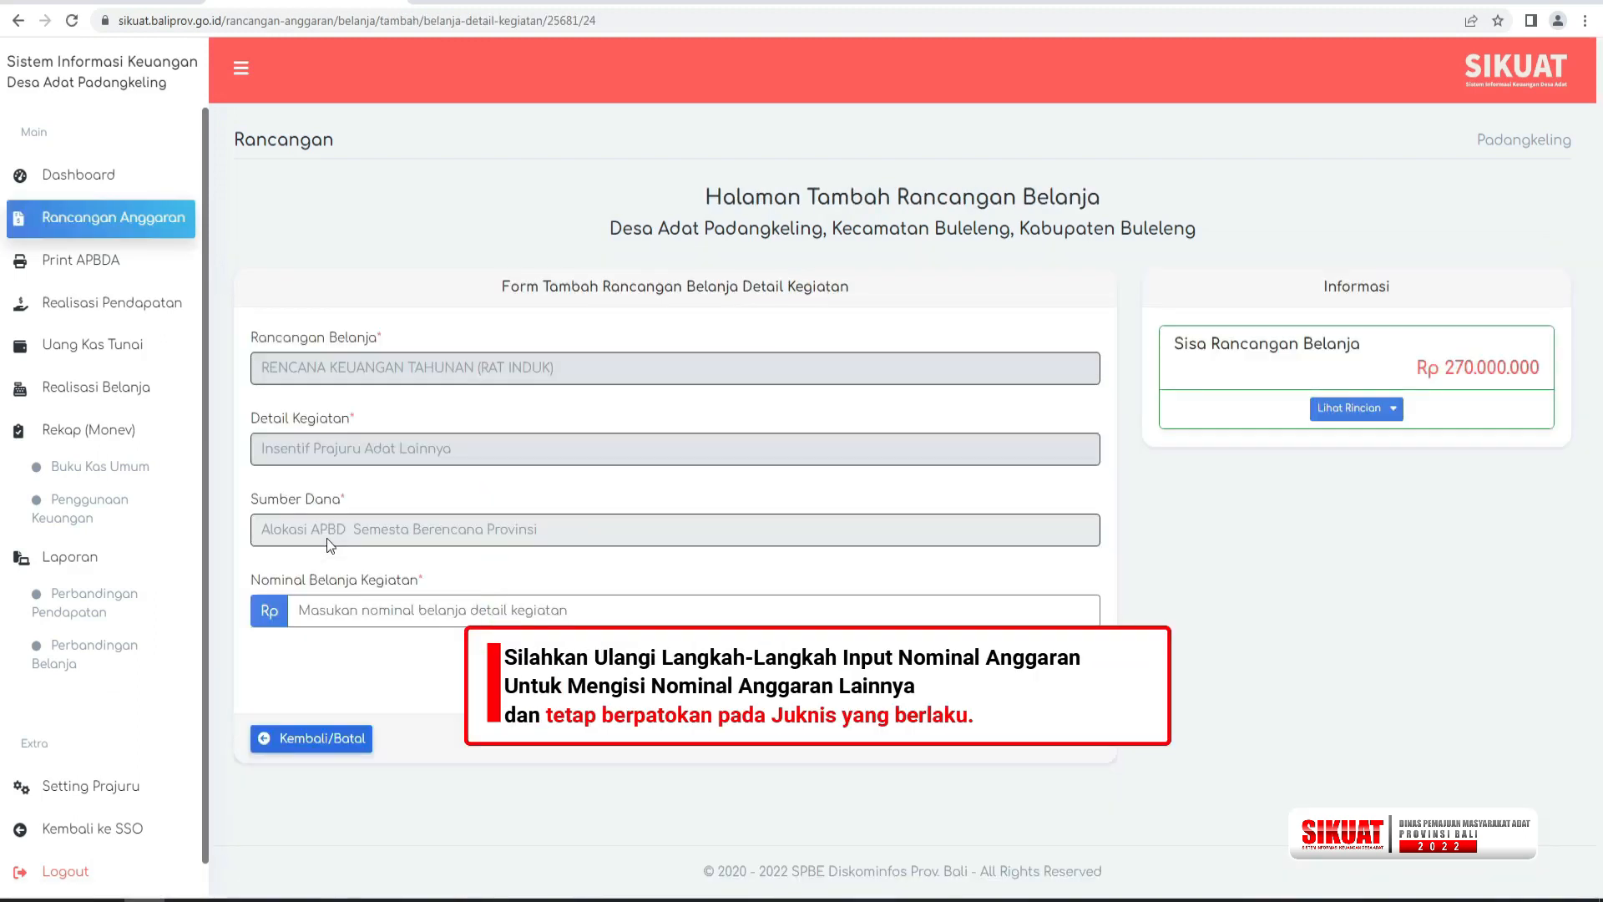
click(338, 610)
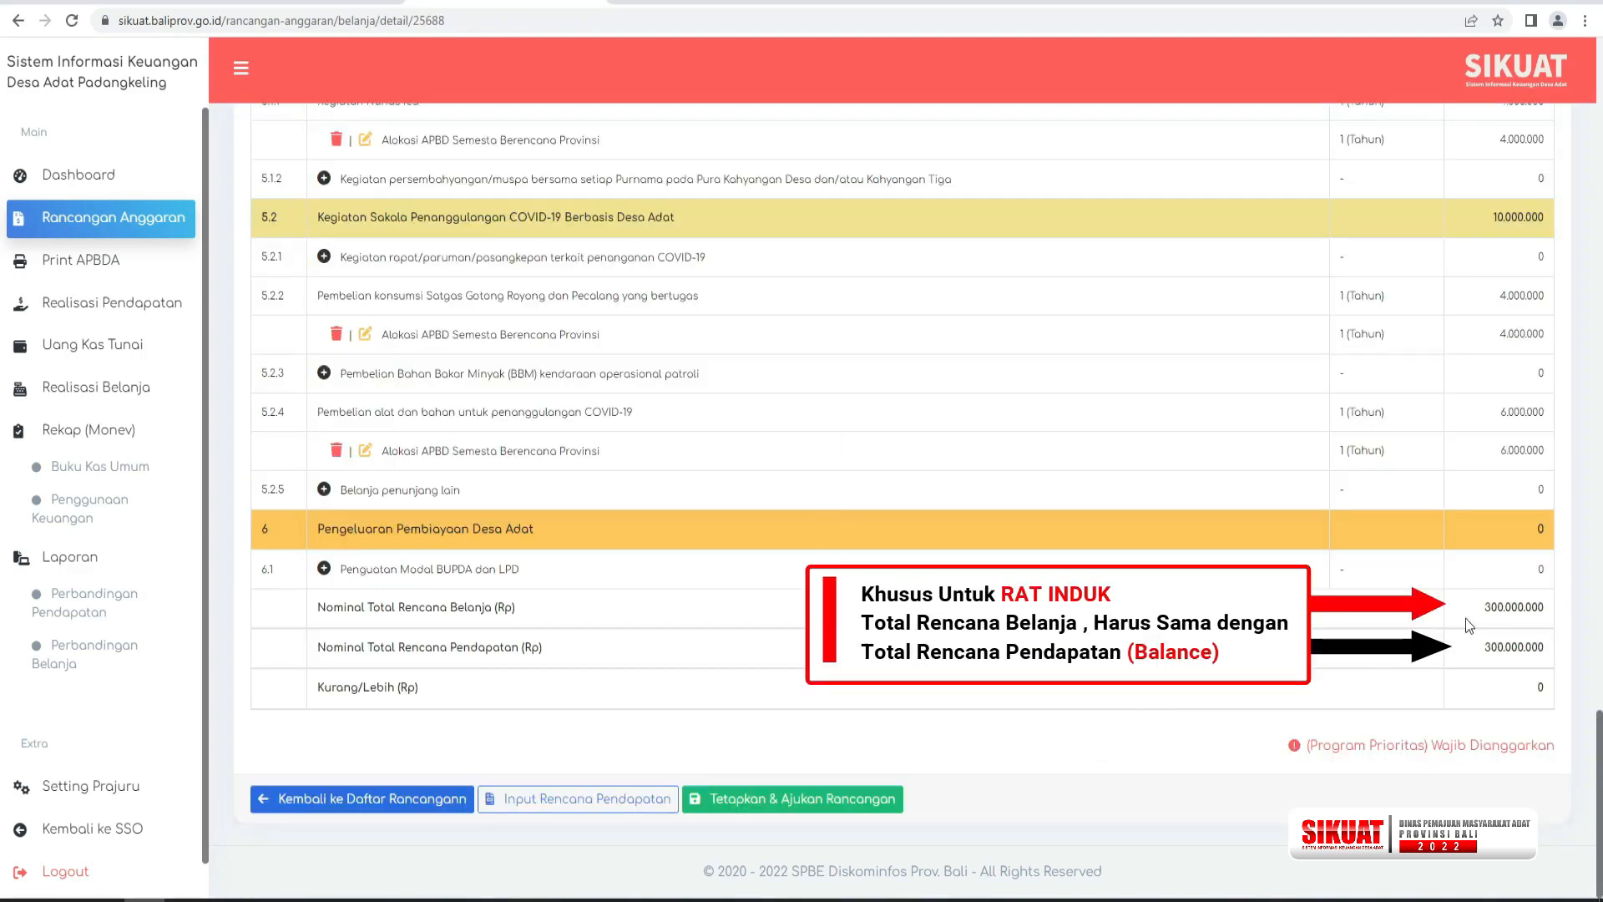
Check the total planned spending, and finalize and submit the RAT INDUK plan for validation.
drag(1482, 610, 1547, 621)
click(1074, 729)
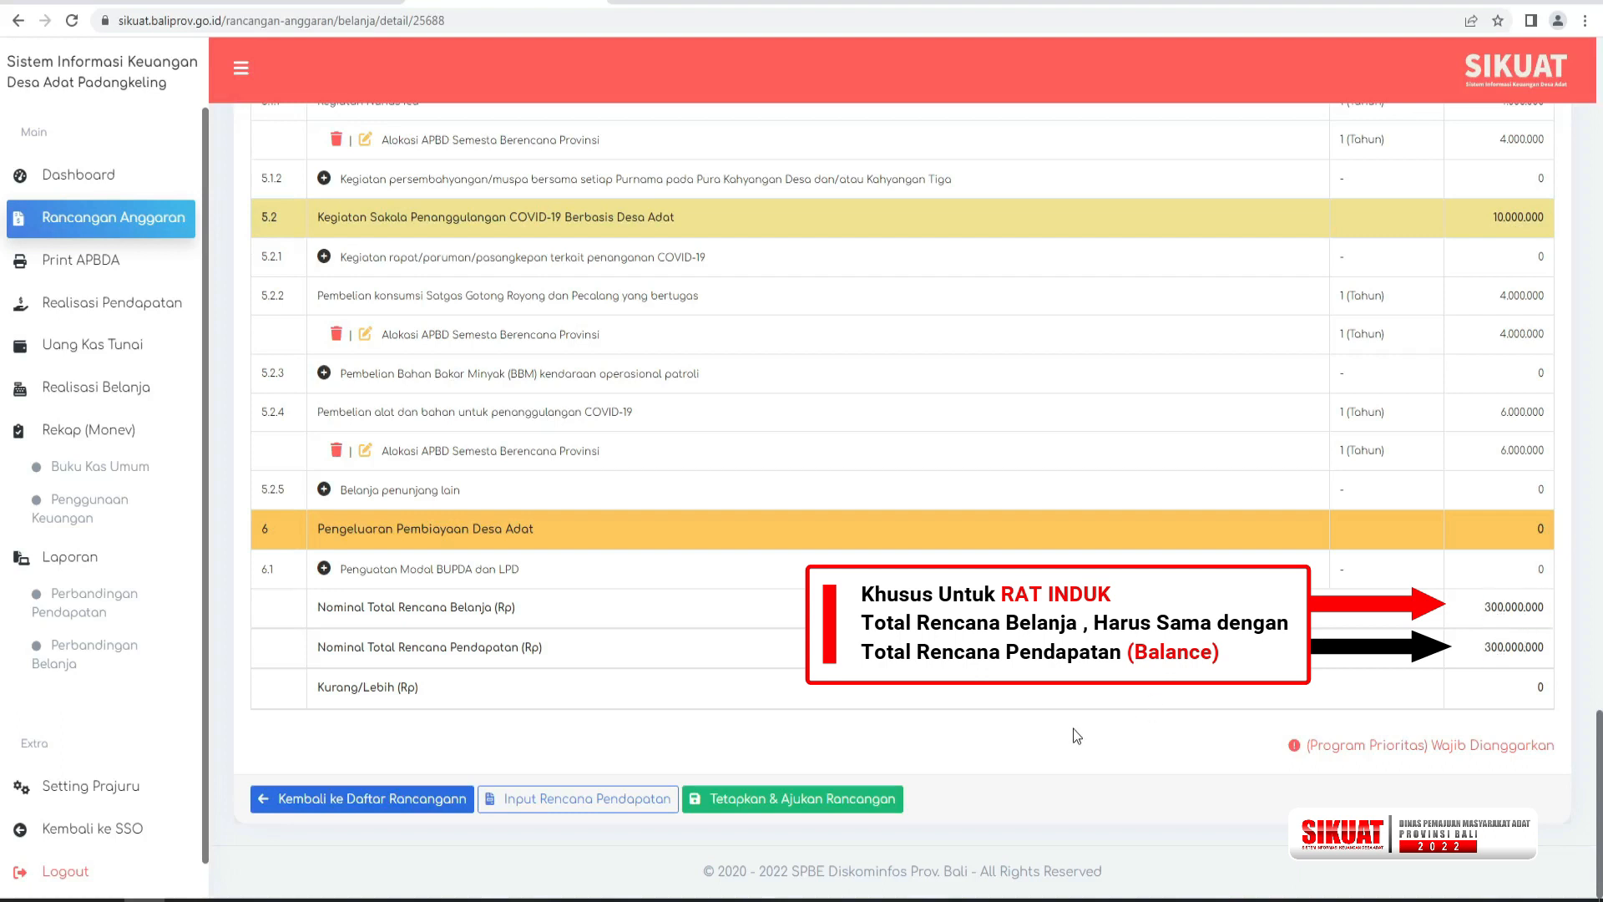
click(834, 802)
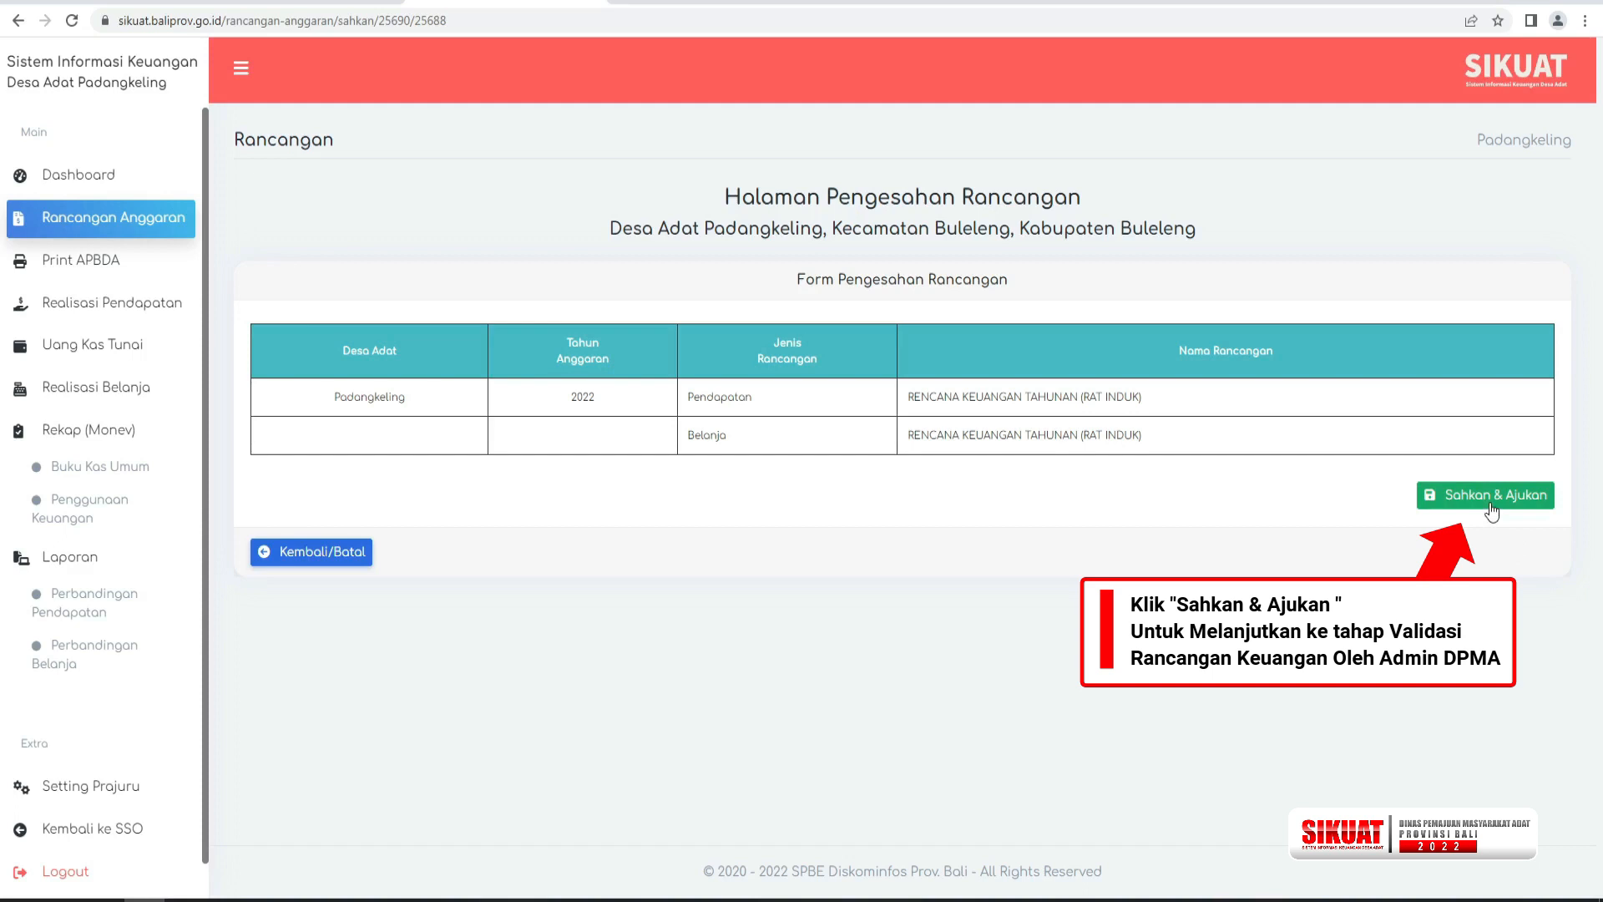
click(1491, 501)
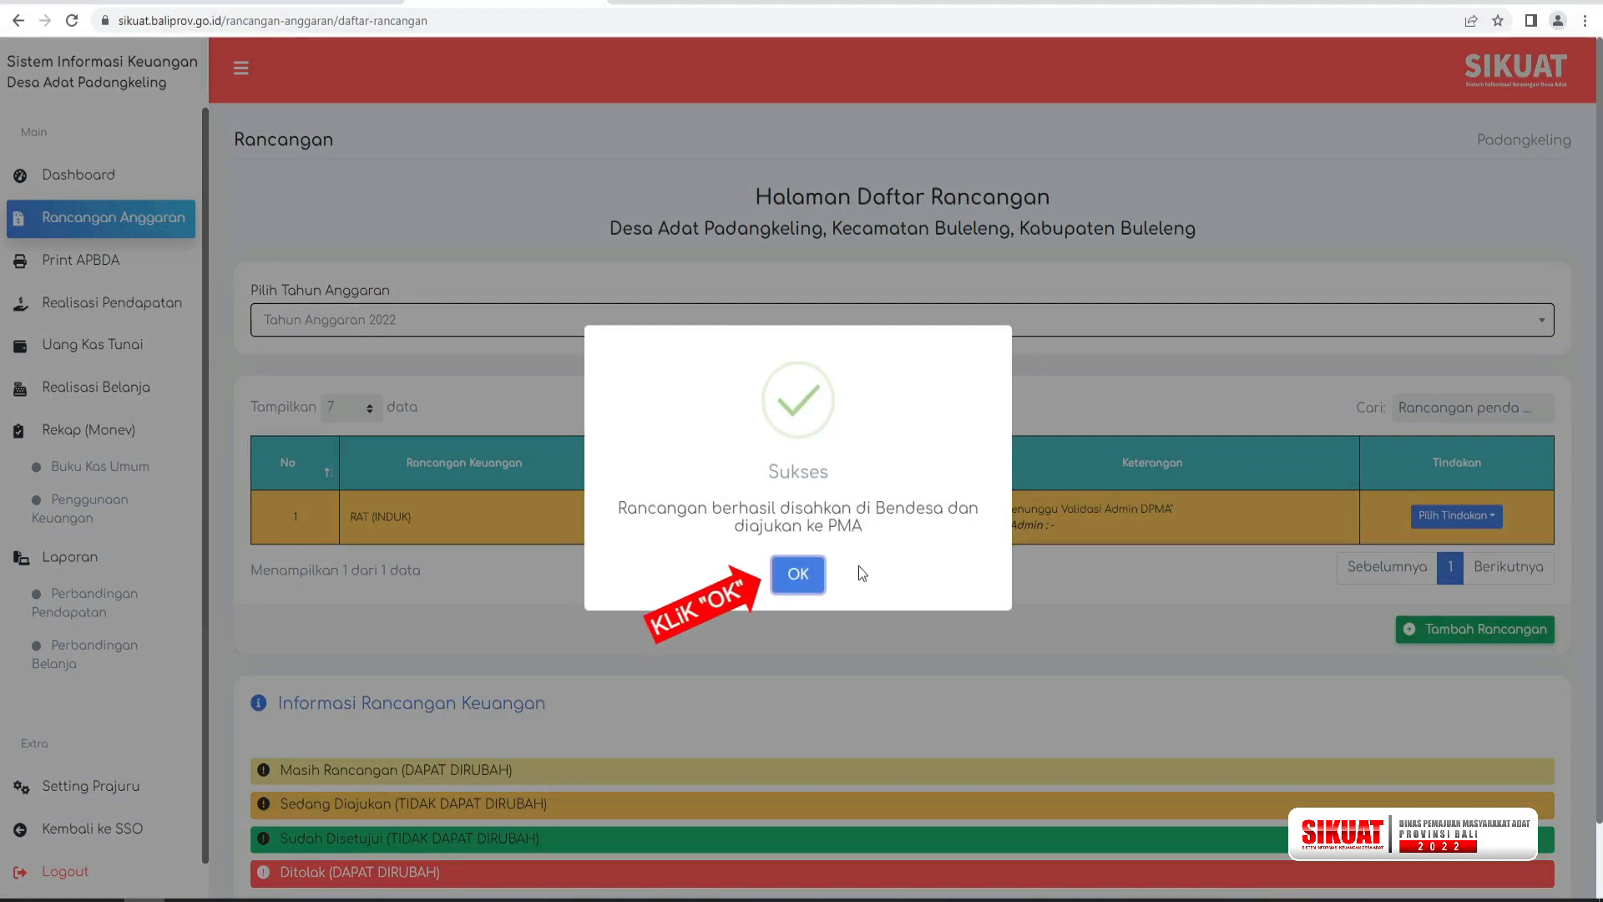
click(801, 574)
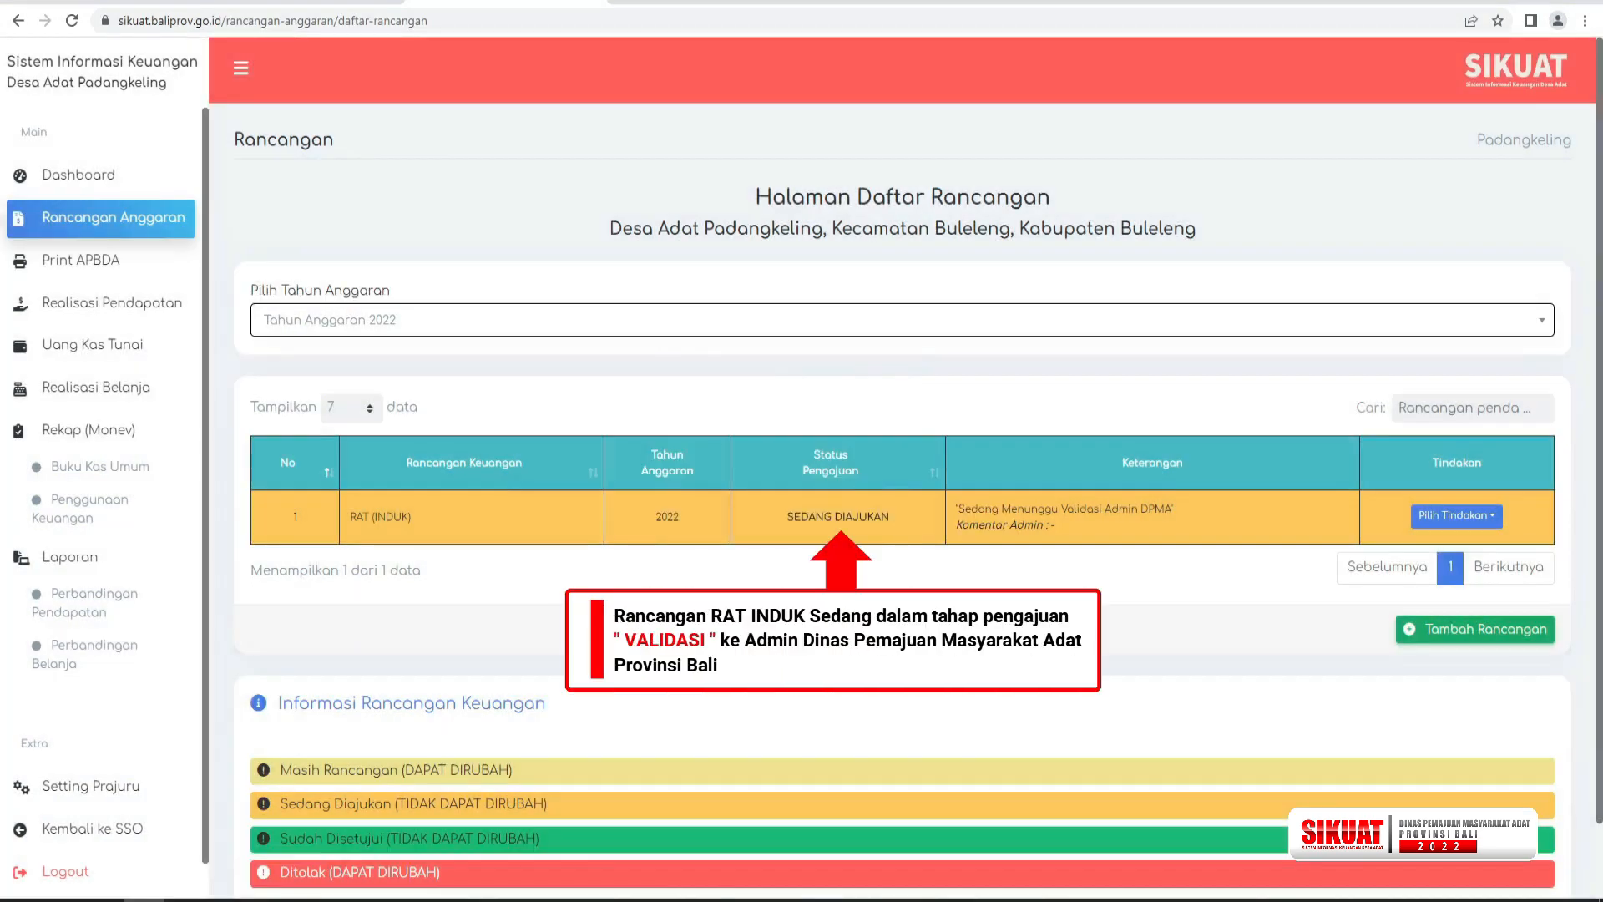
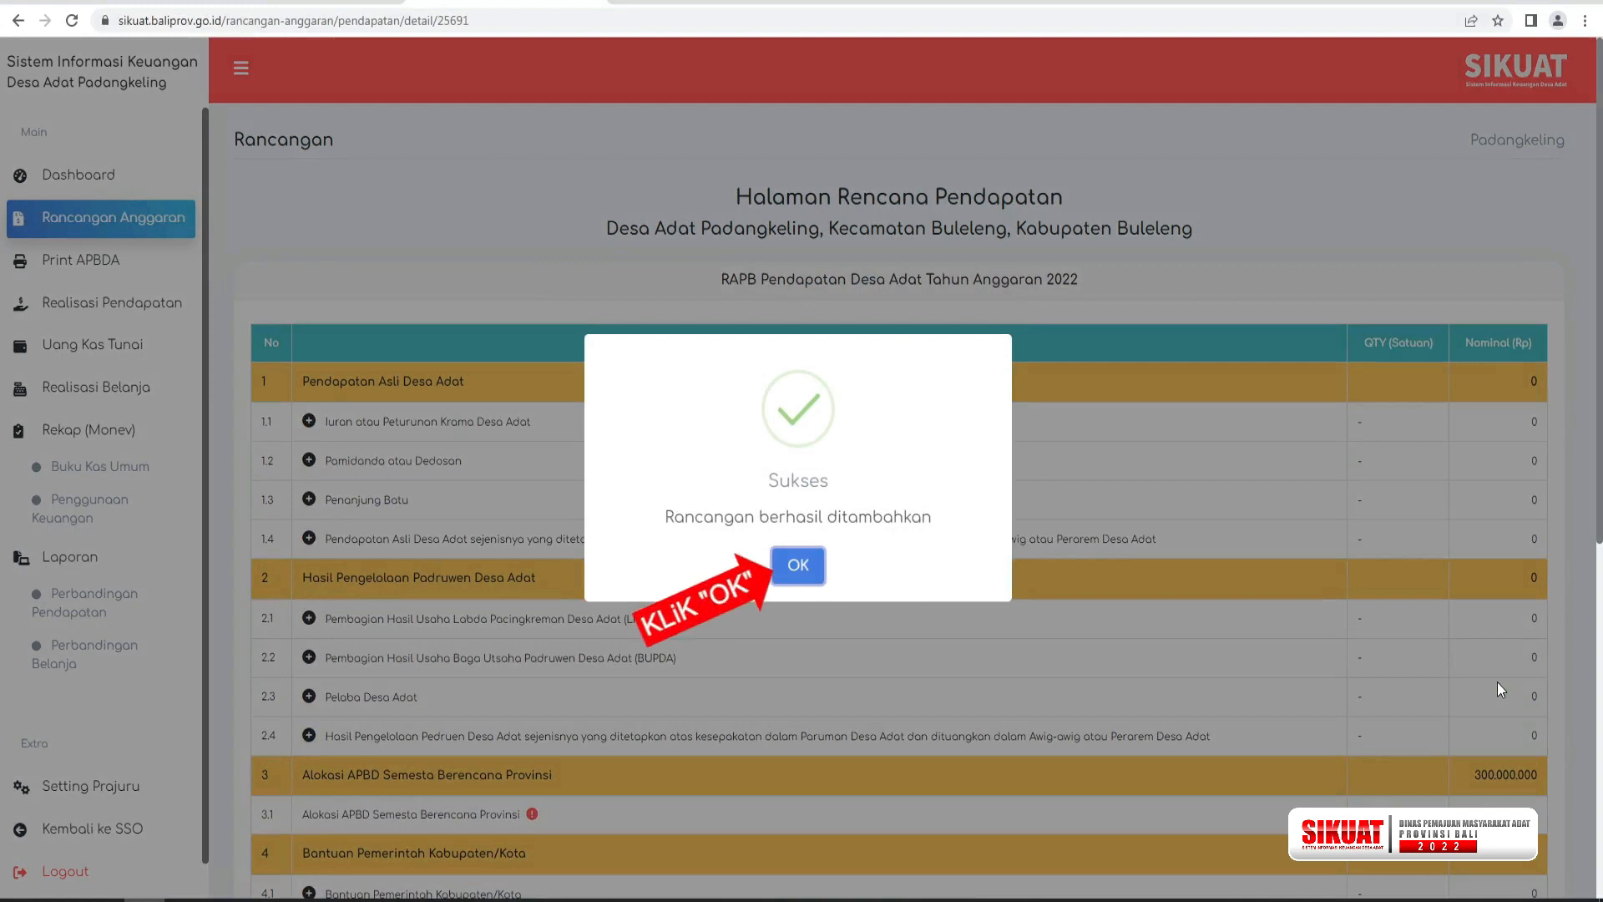
Add an income amount of Rp 1.917.297 to item 8.2, SiLPA dan Jasa Giro / Bunga Bank from the 2021 provincial allocation, and save it.
click(798, 567)
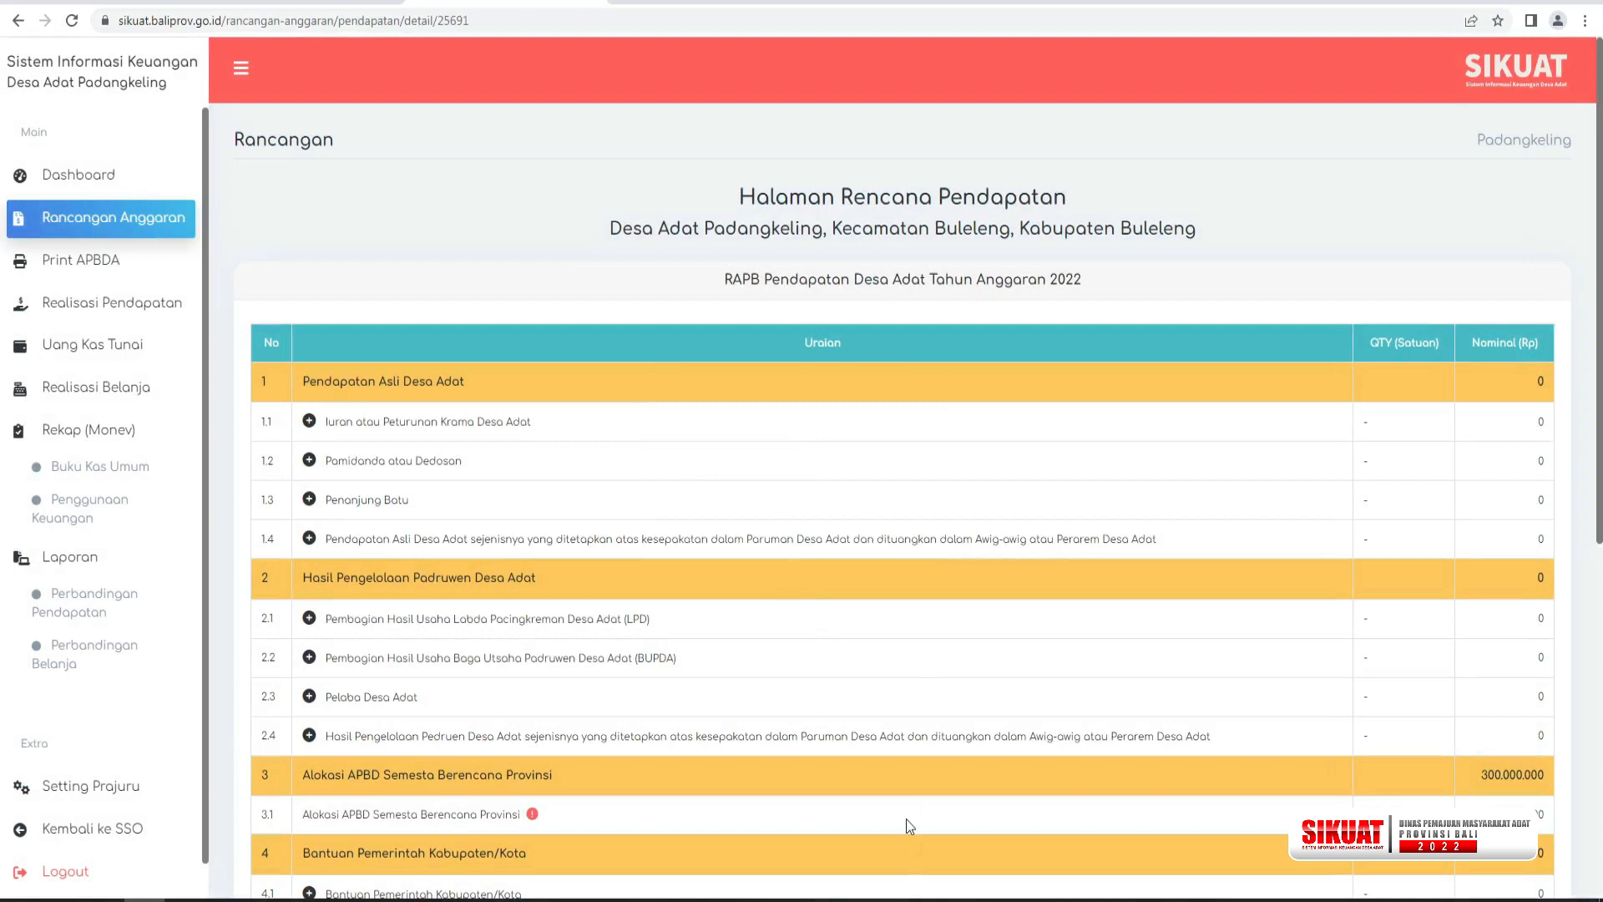
scroll(902, 770, down, 1)
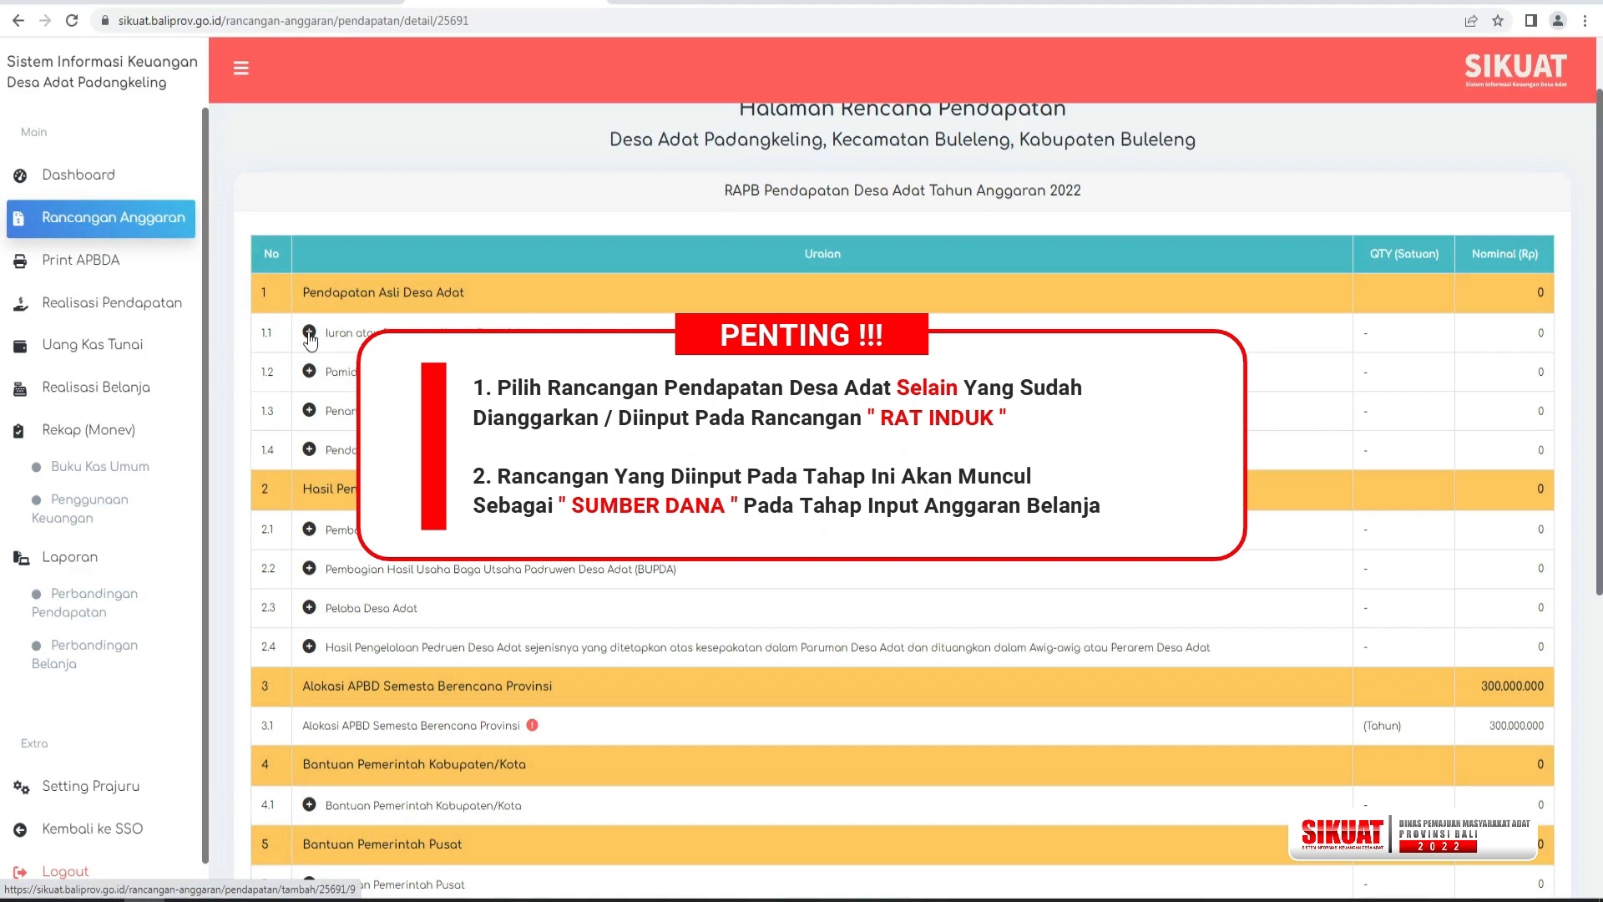
scroll(310, 338, down, 4)
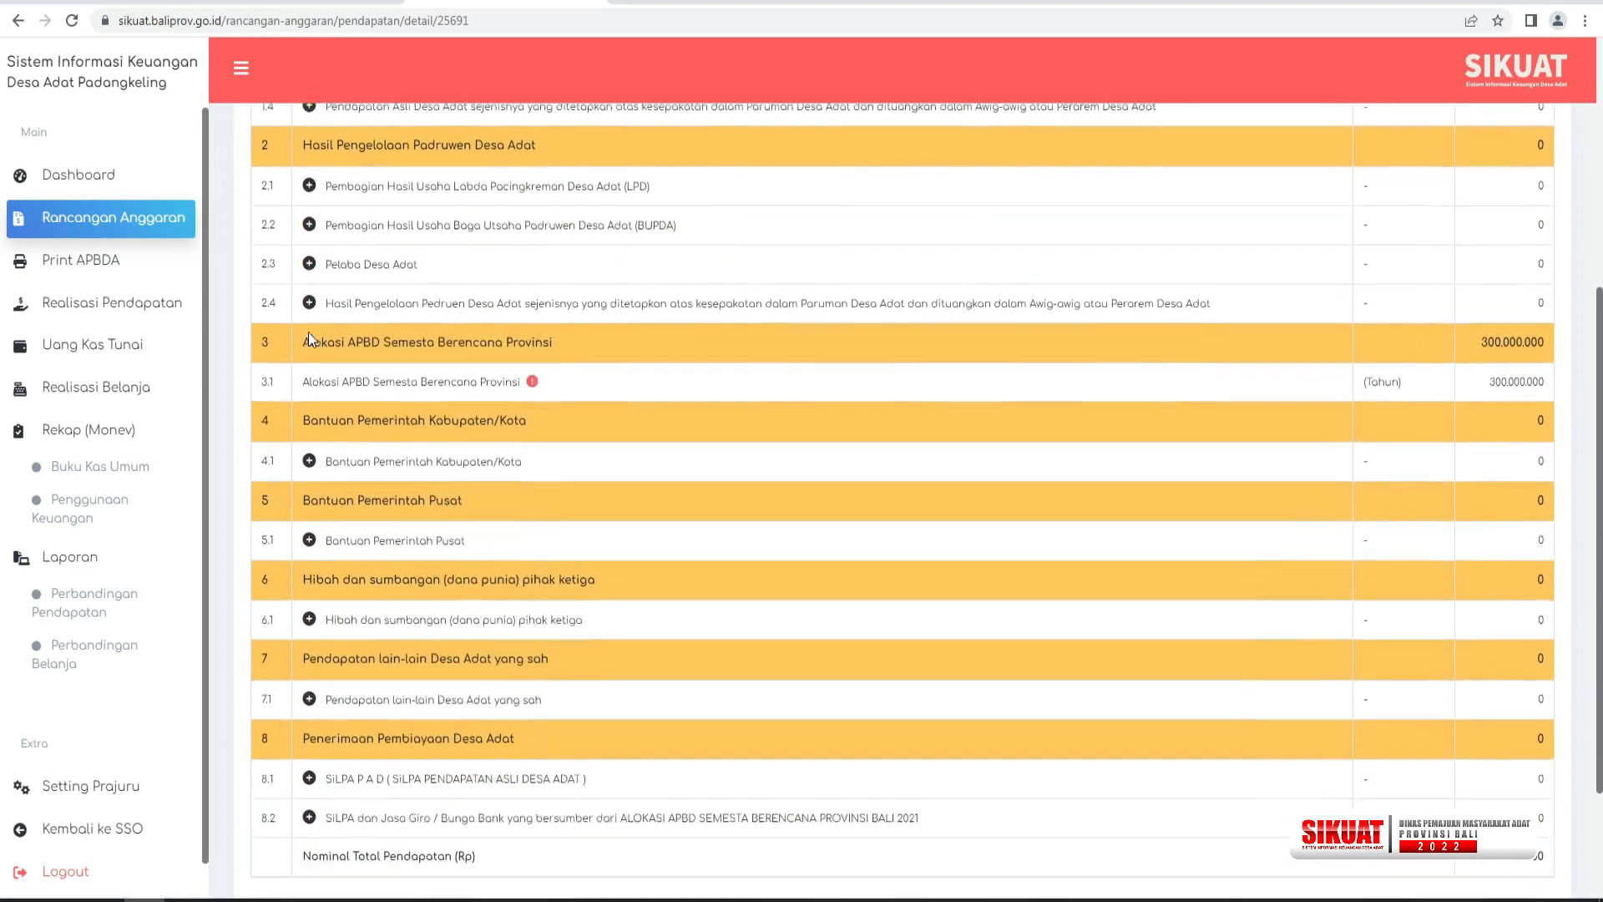
scroll(308, 333, down, 1)
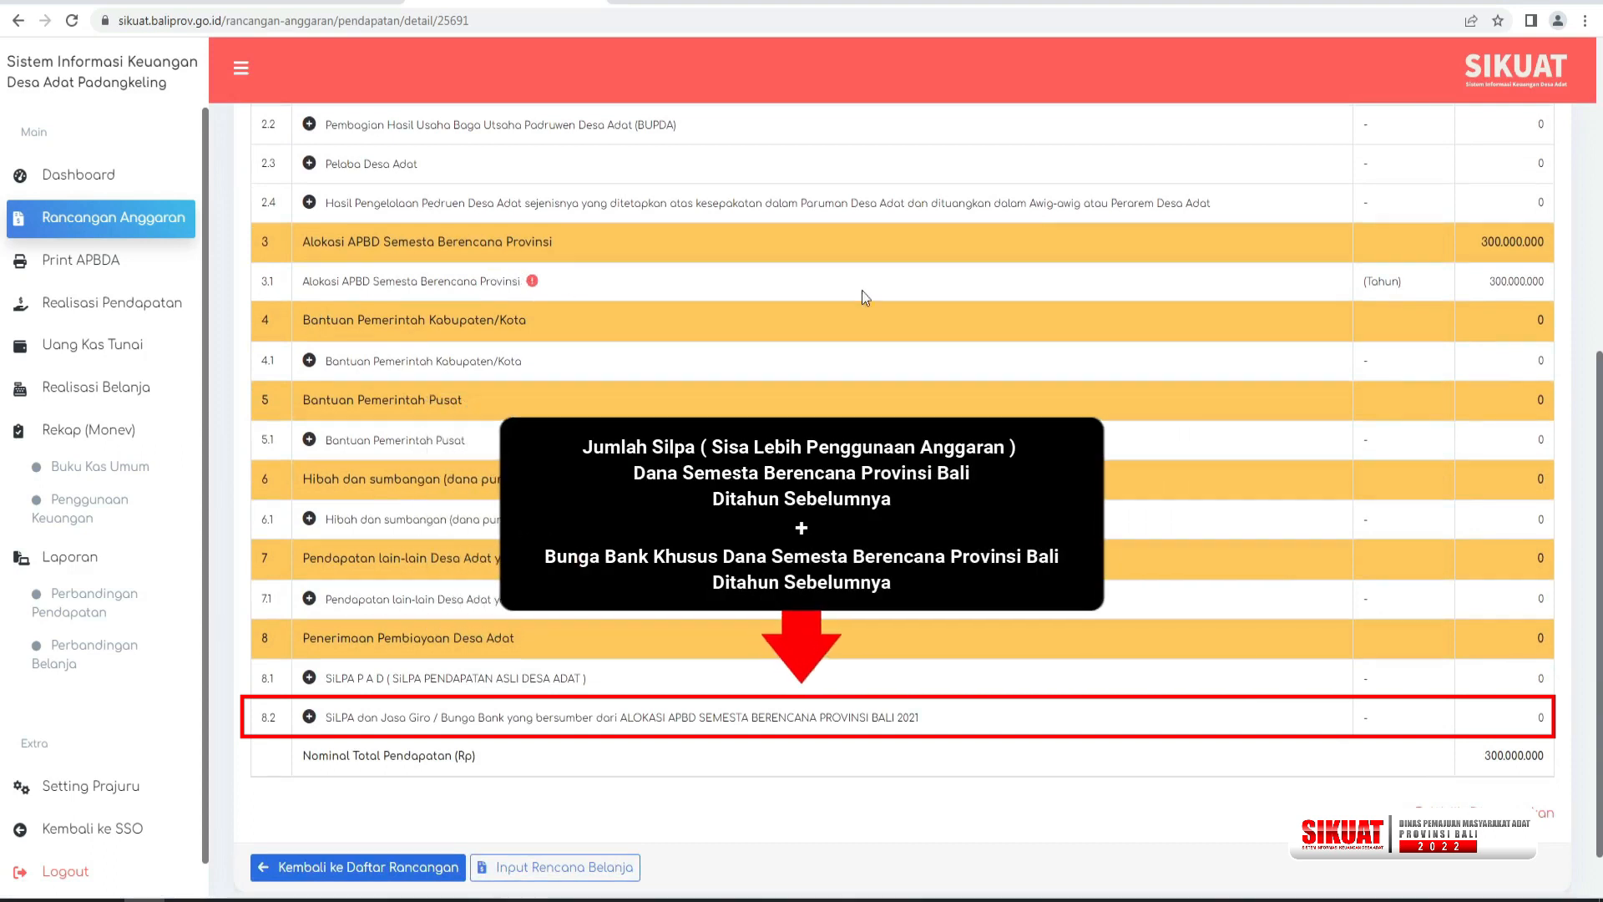
drag(1495, 282, 1553, 289)
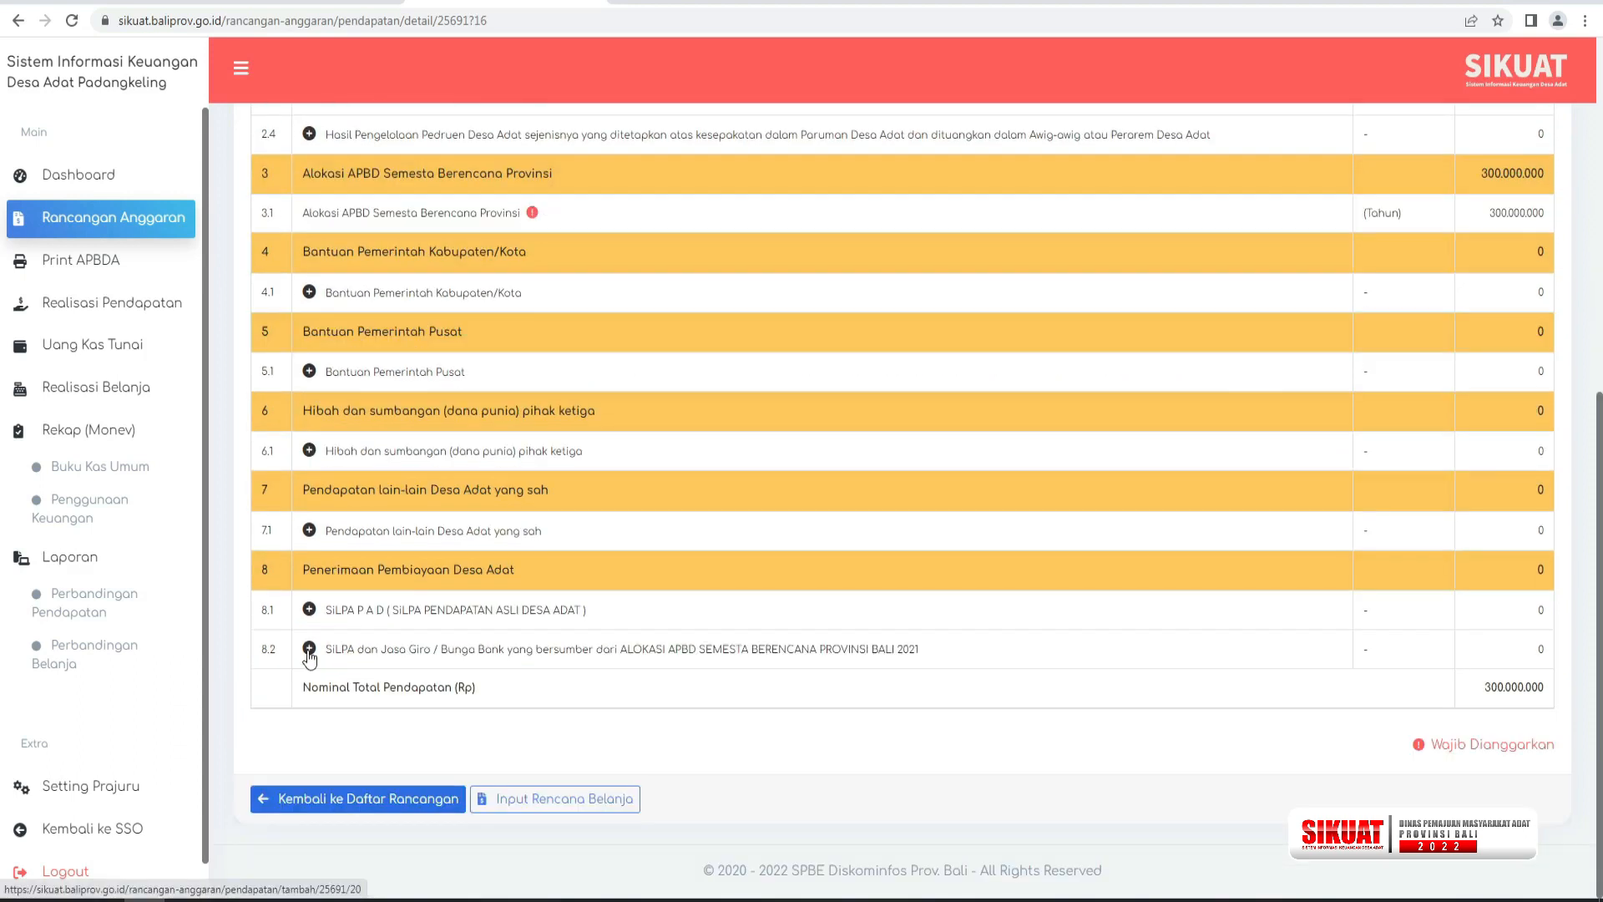
click(309, 653)
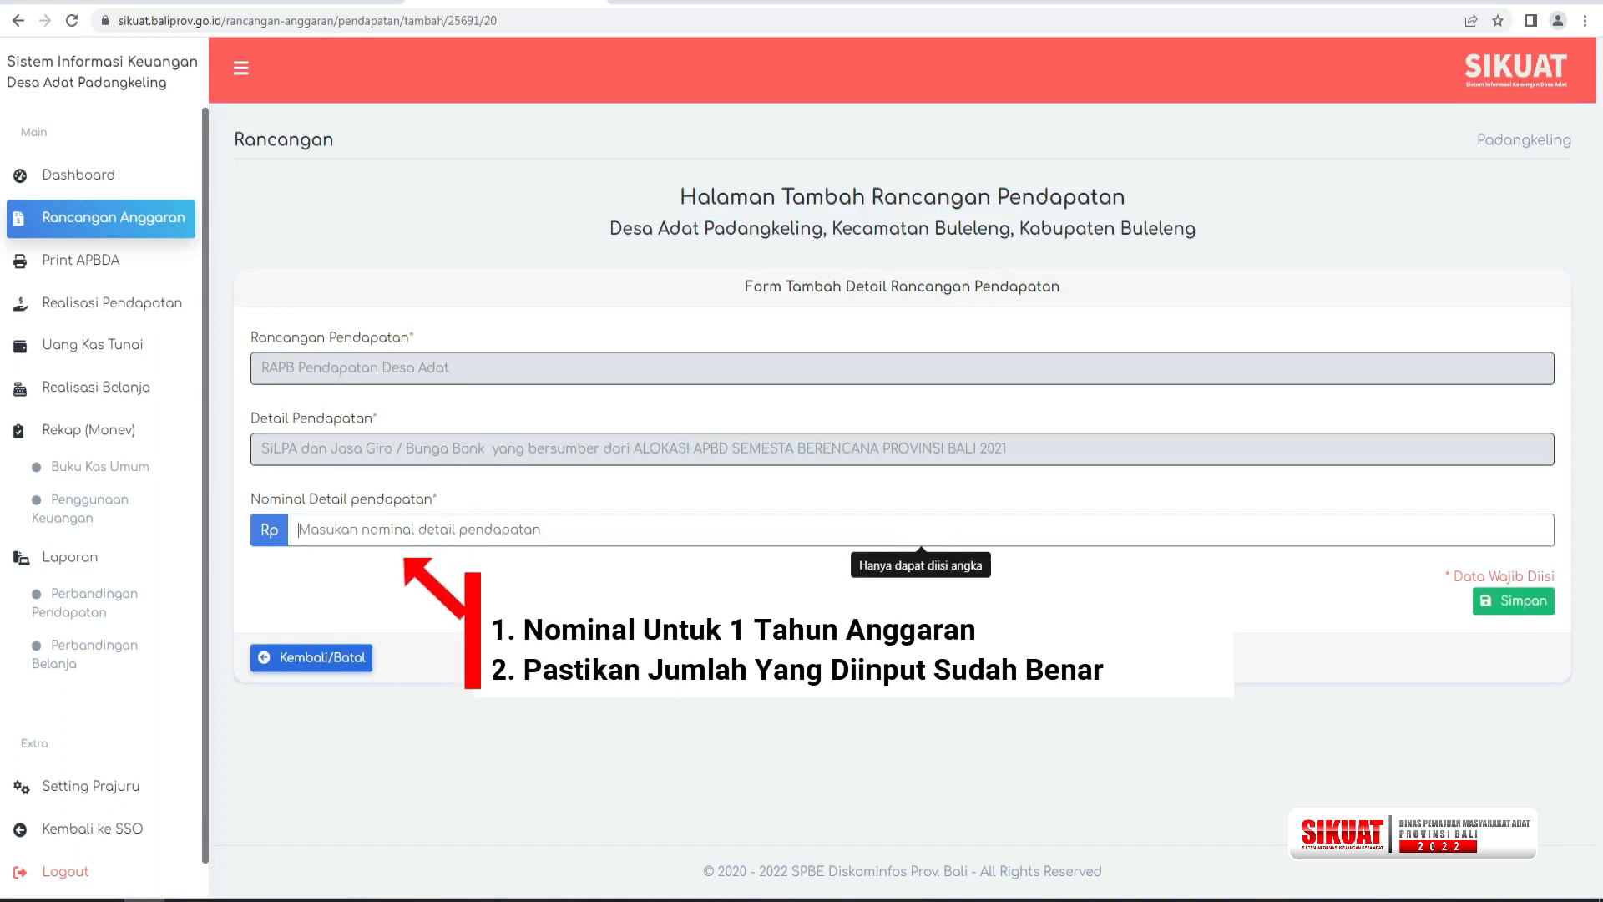
text(1.917.297)
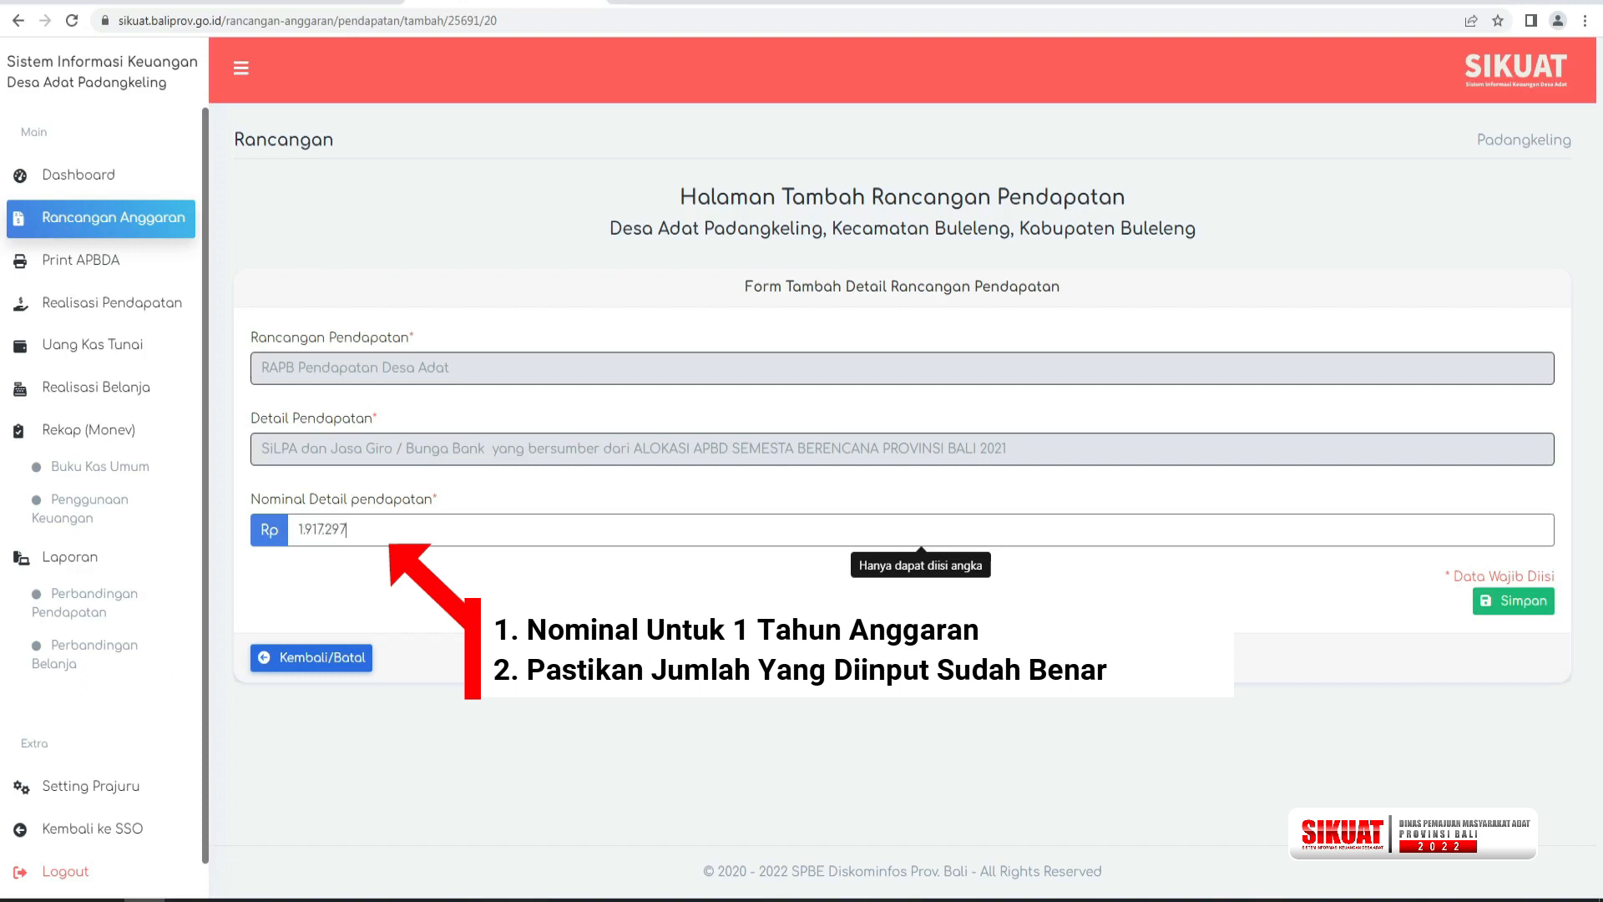
click(1491, 602)
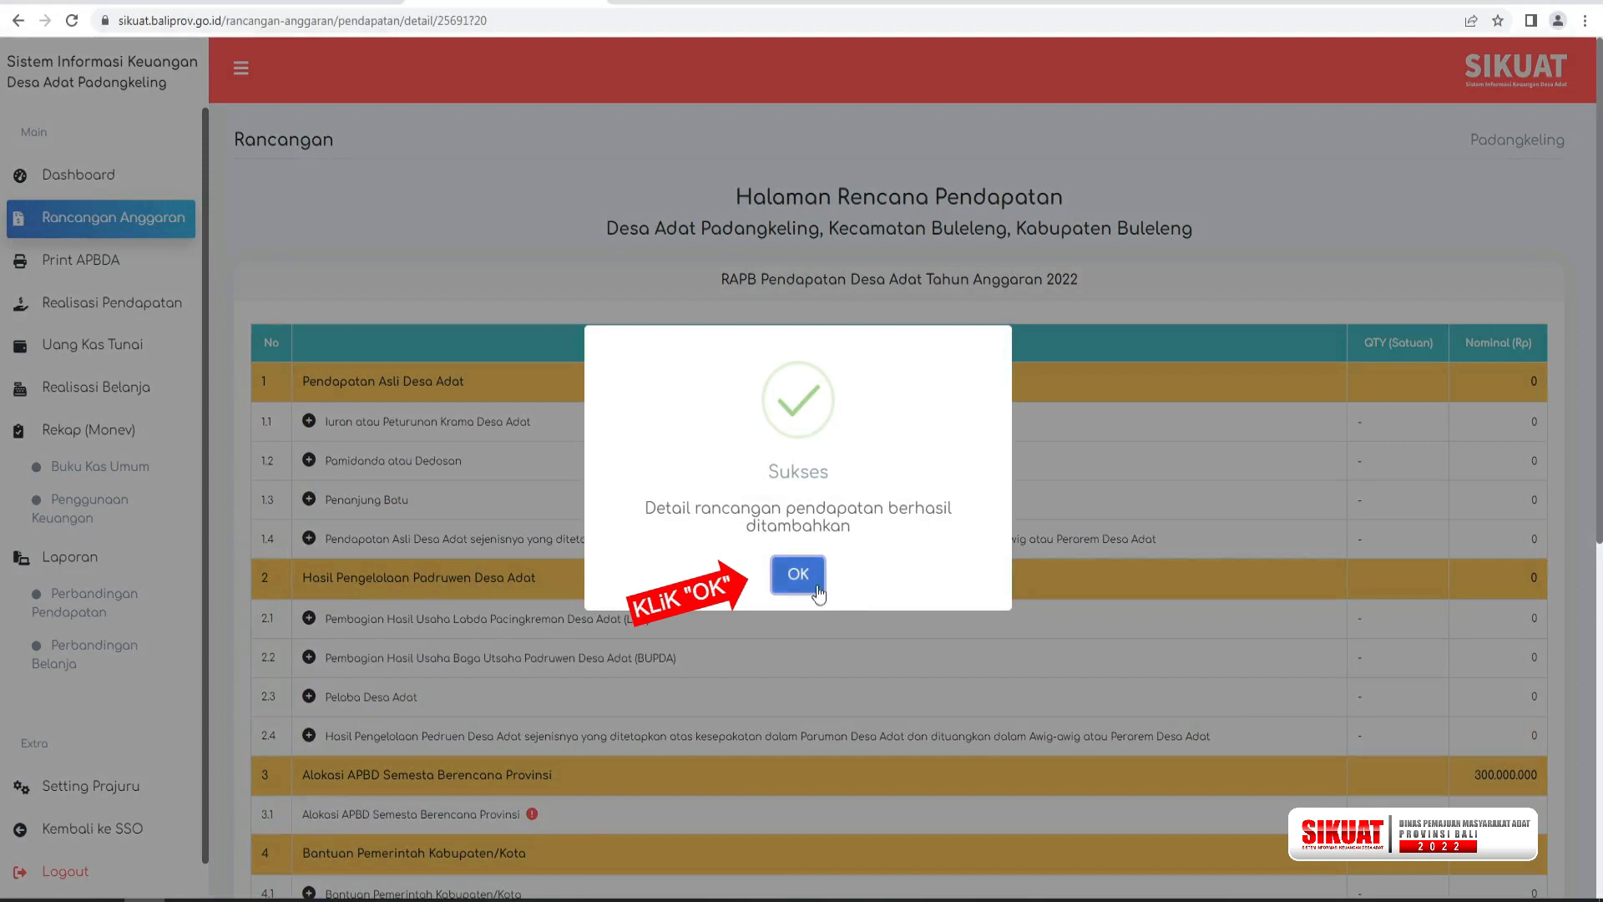
click(810, 578)
In the spending plan, add Rp 1.917.297 from the SiLPA dan Jasa Giro / Bunga Bank source to Pembelian konsumsi Satgas Gotong Royong dan Pecalang and save.
scroll(810, 578, down, 7)
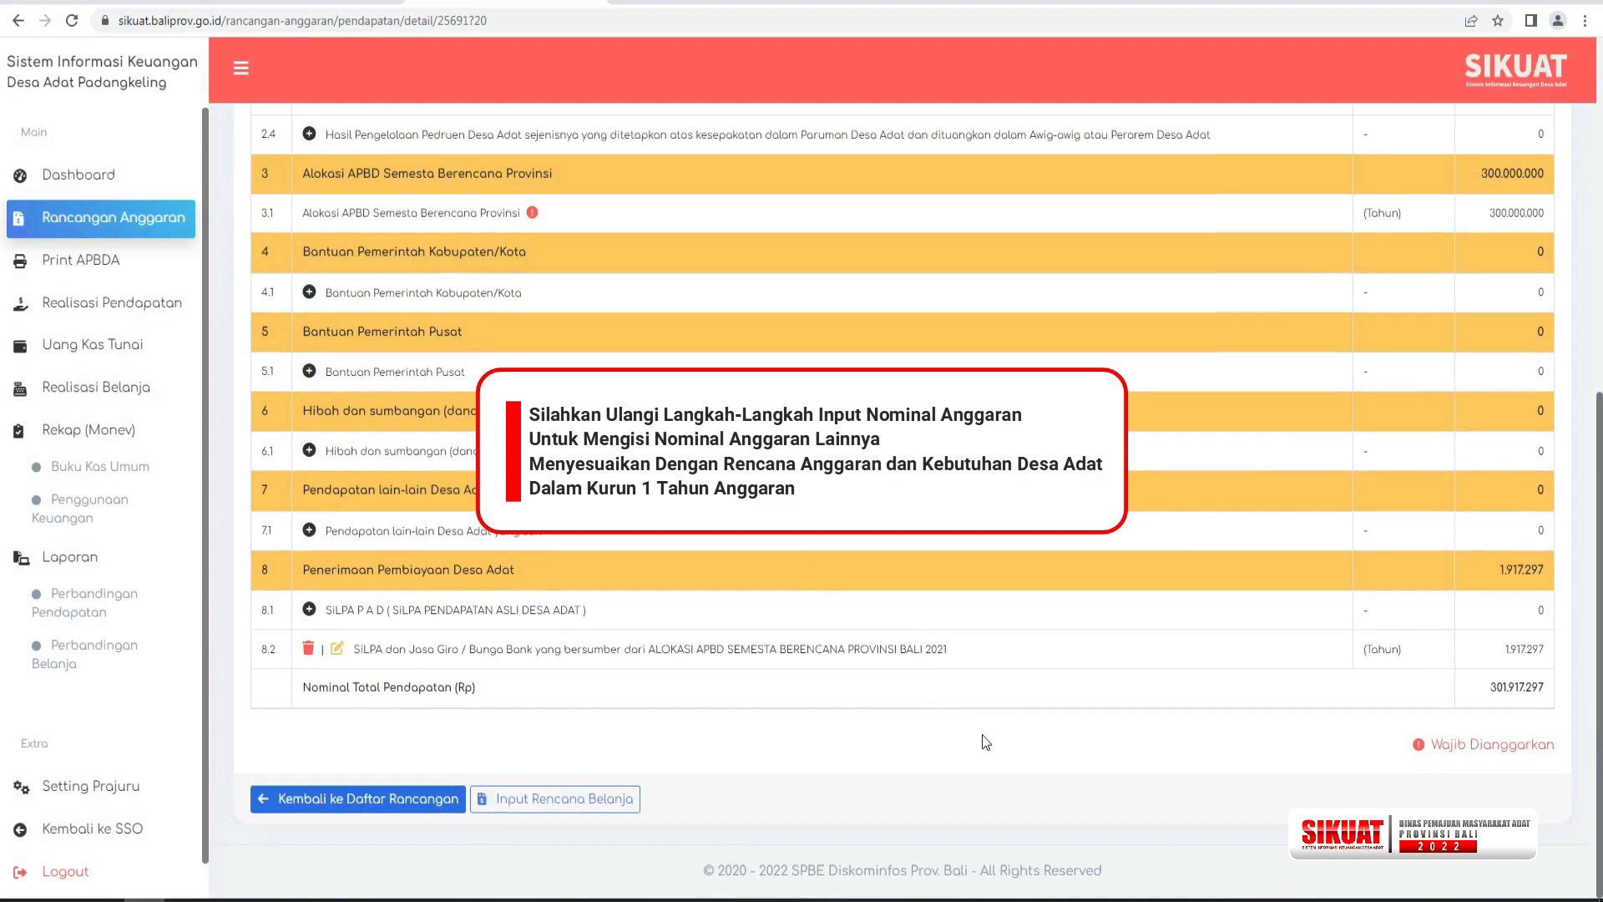
click(612, 800)
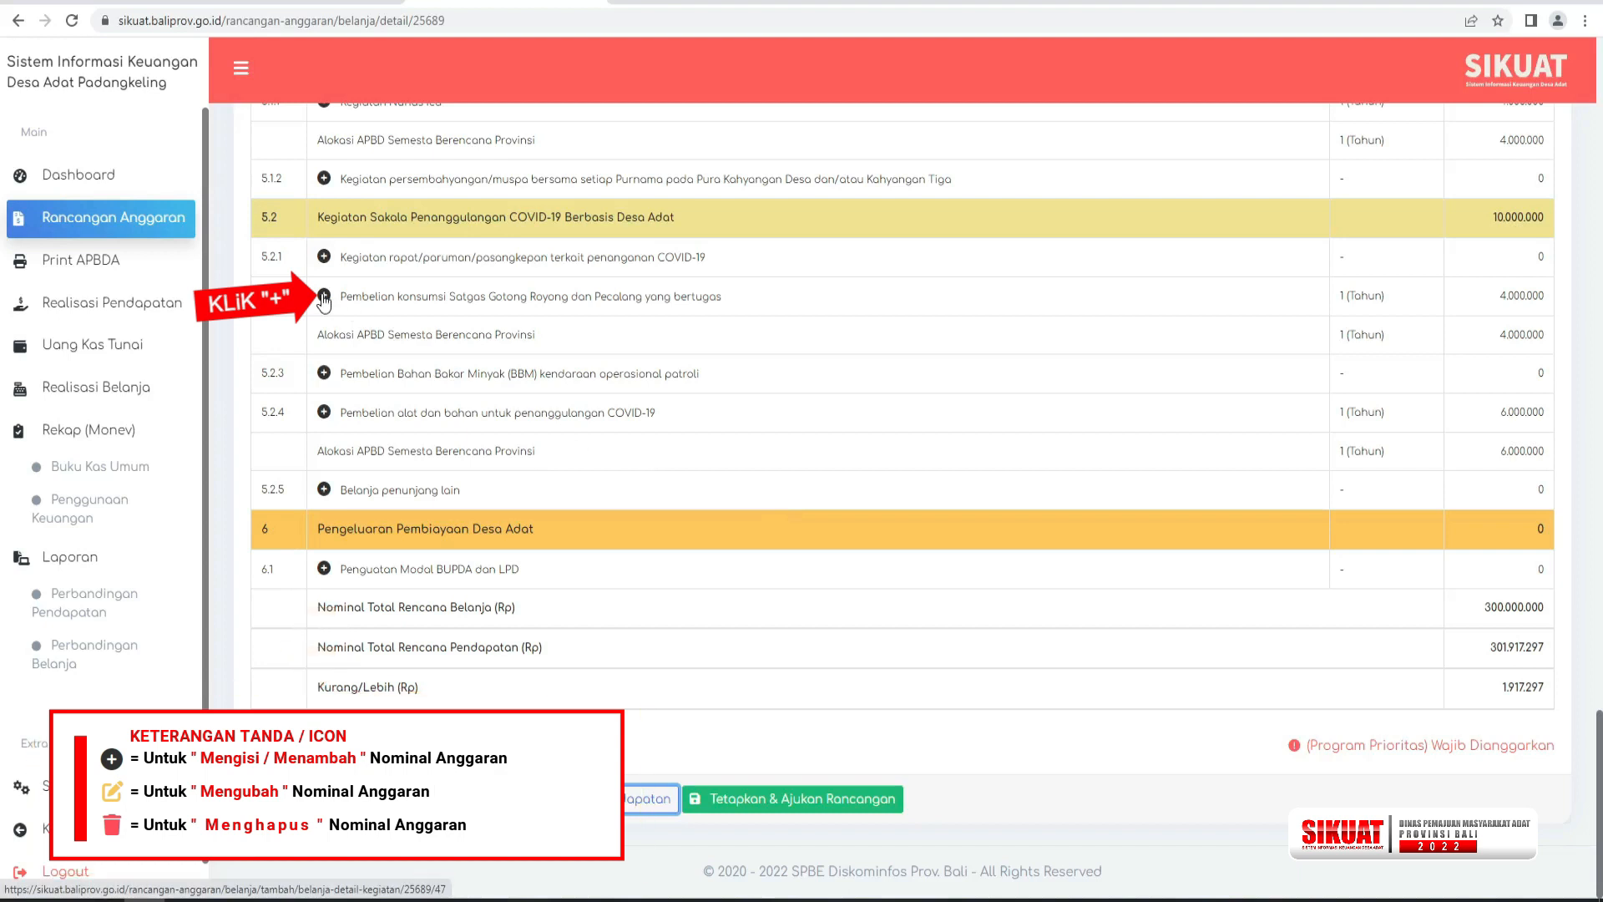
click(323, 297)
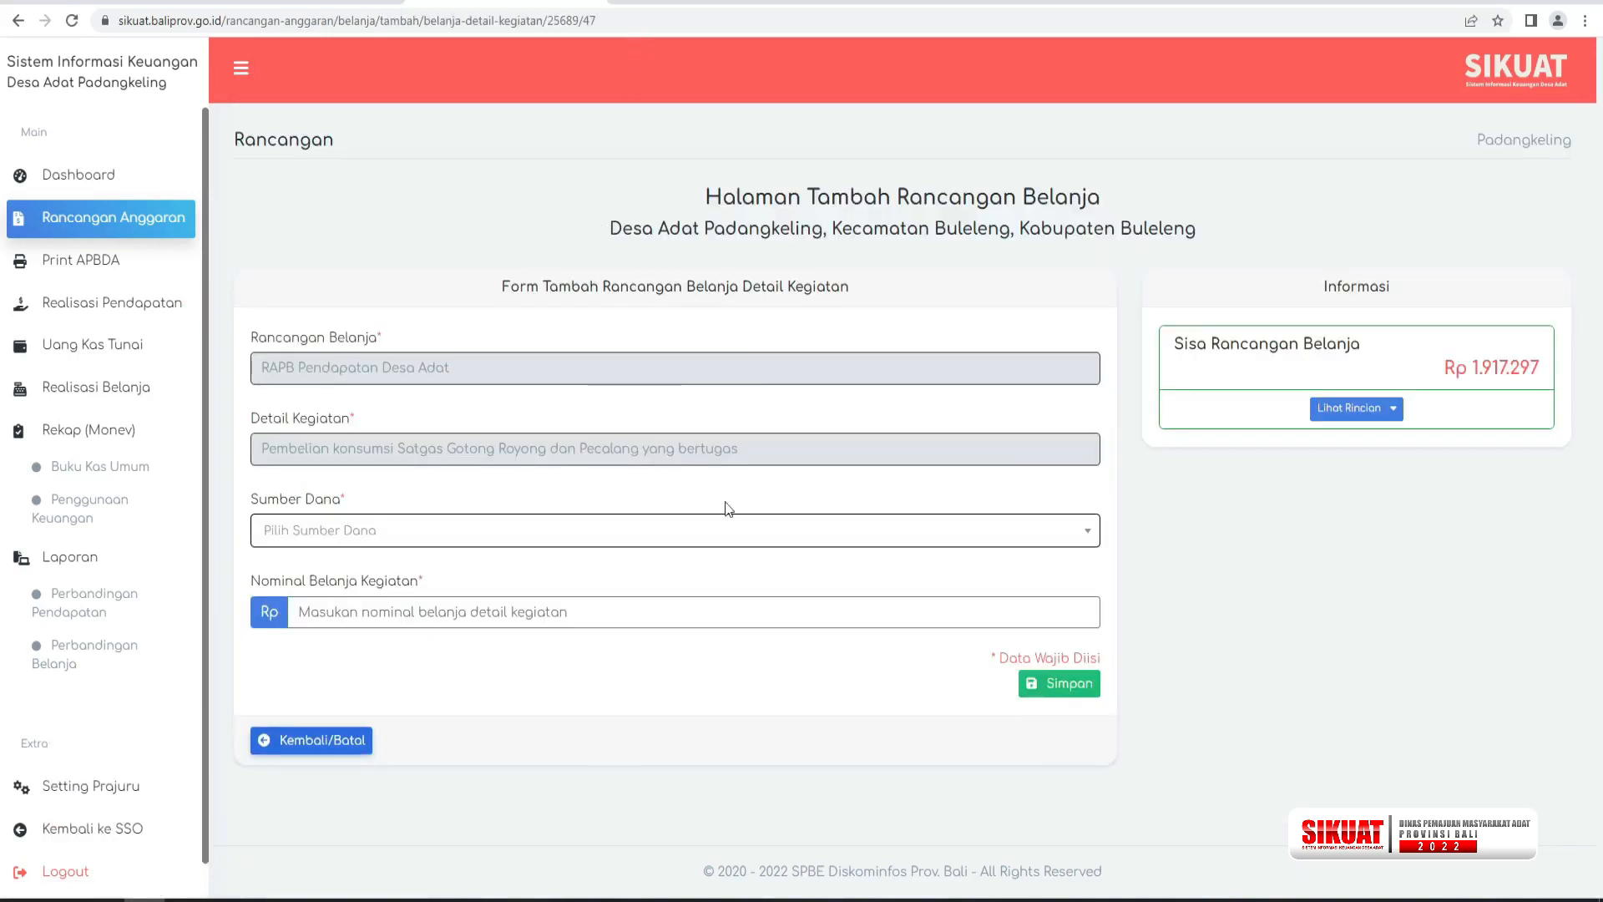
click(547, 537)
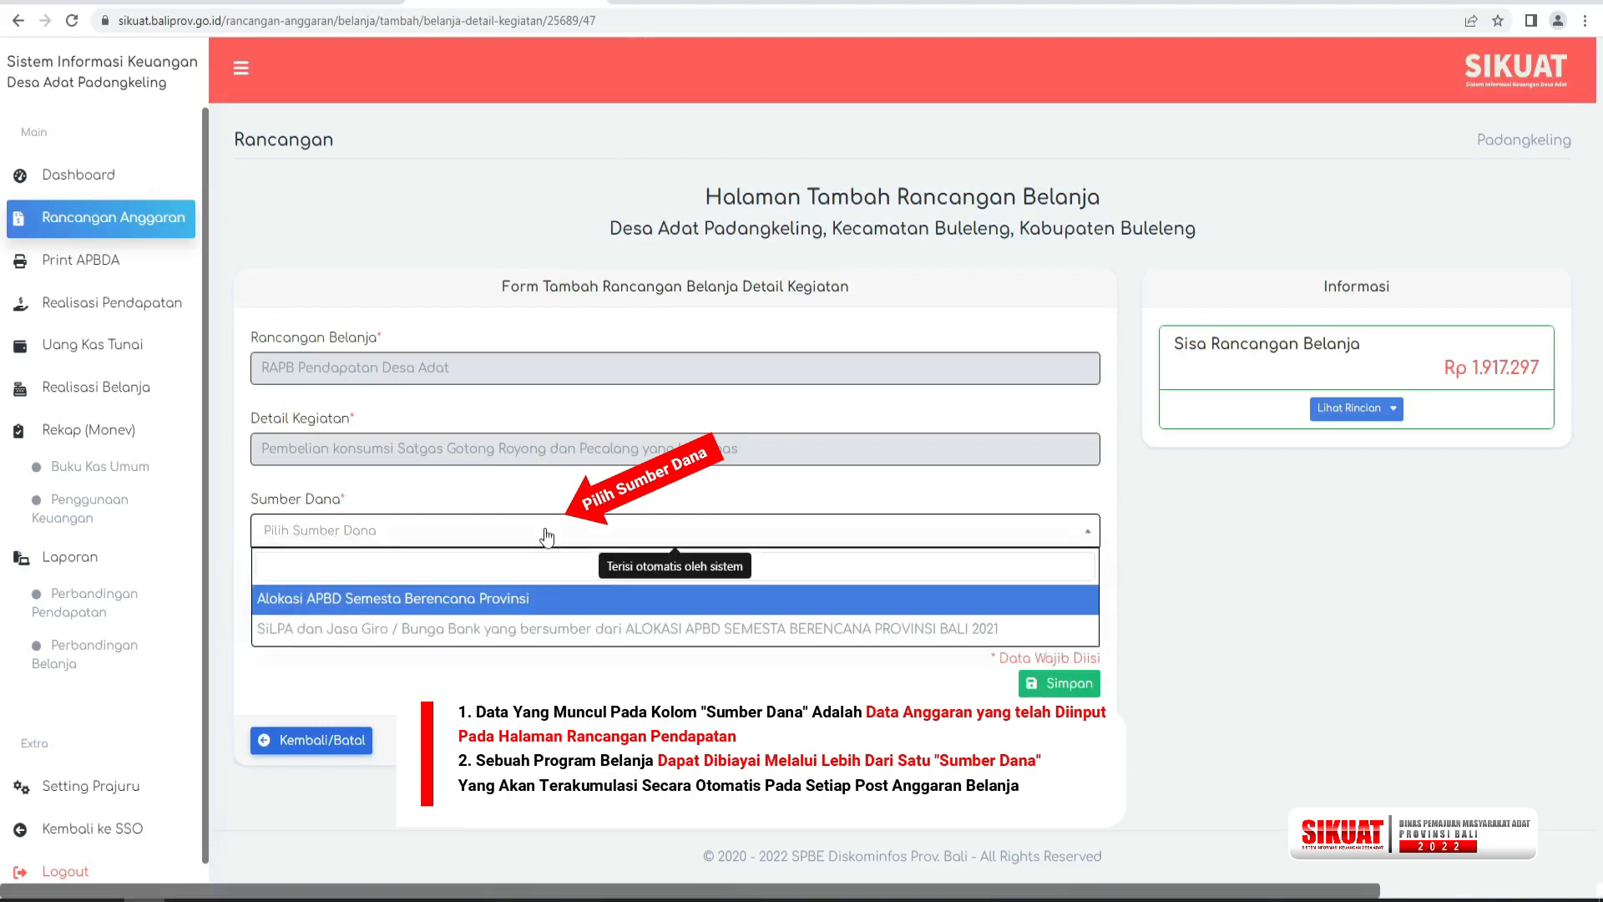
click(504, 636)
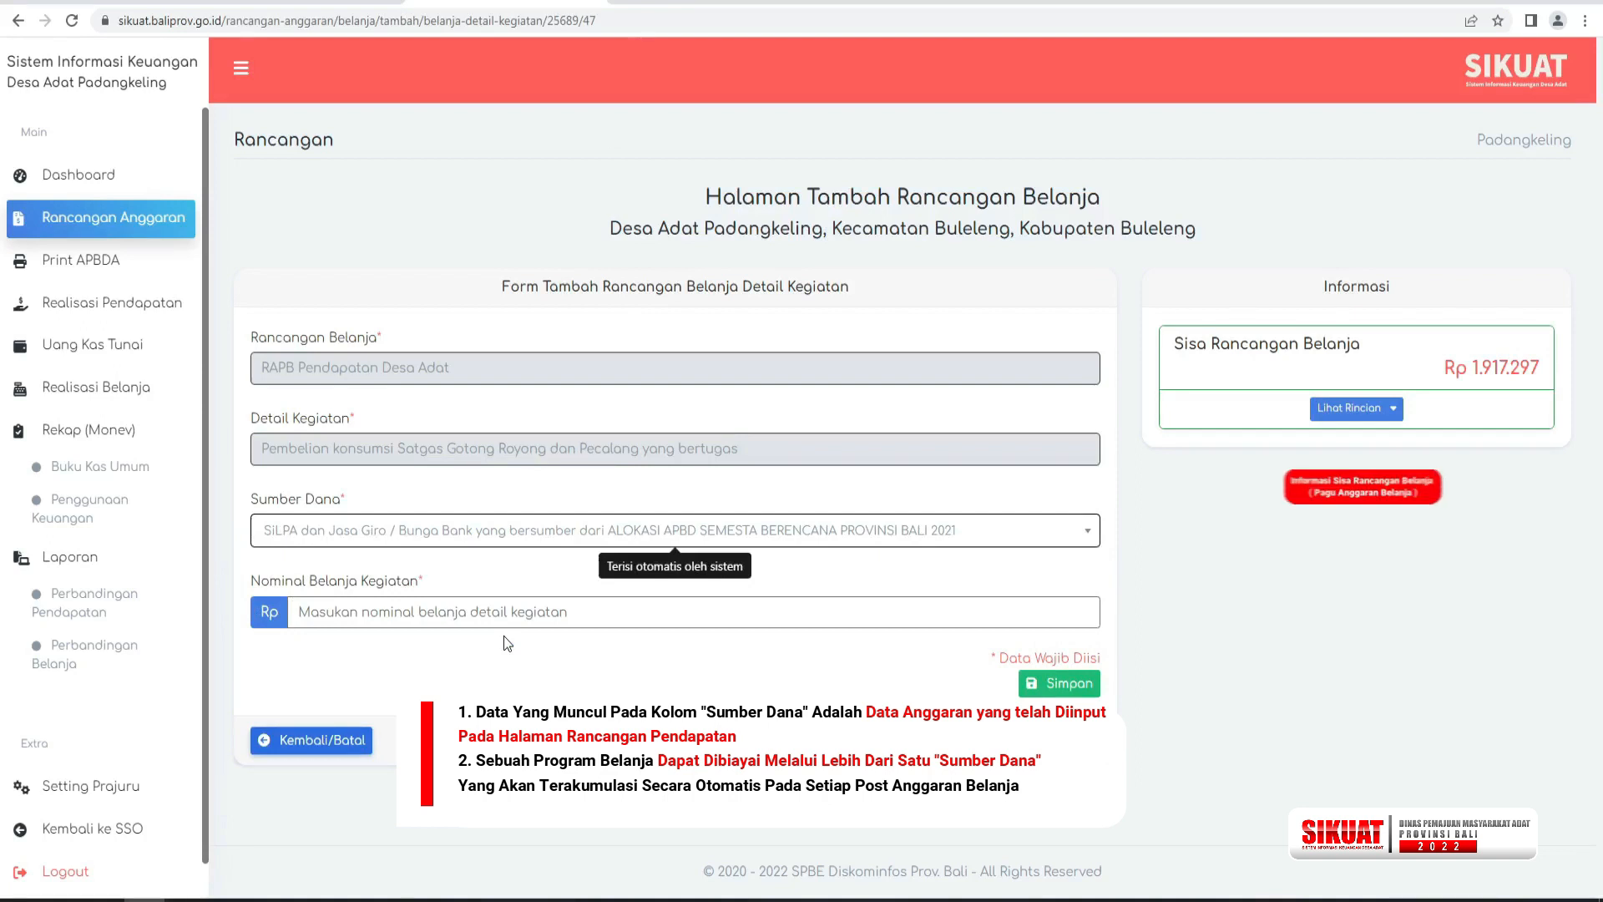
text(1)
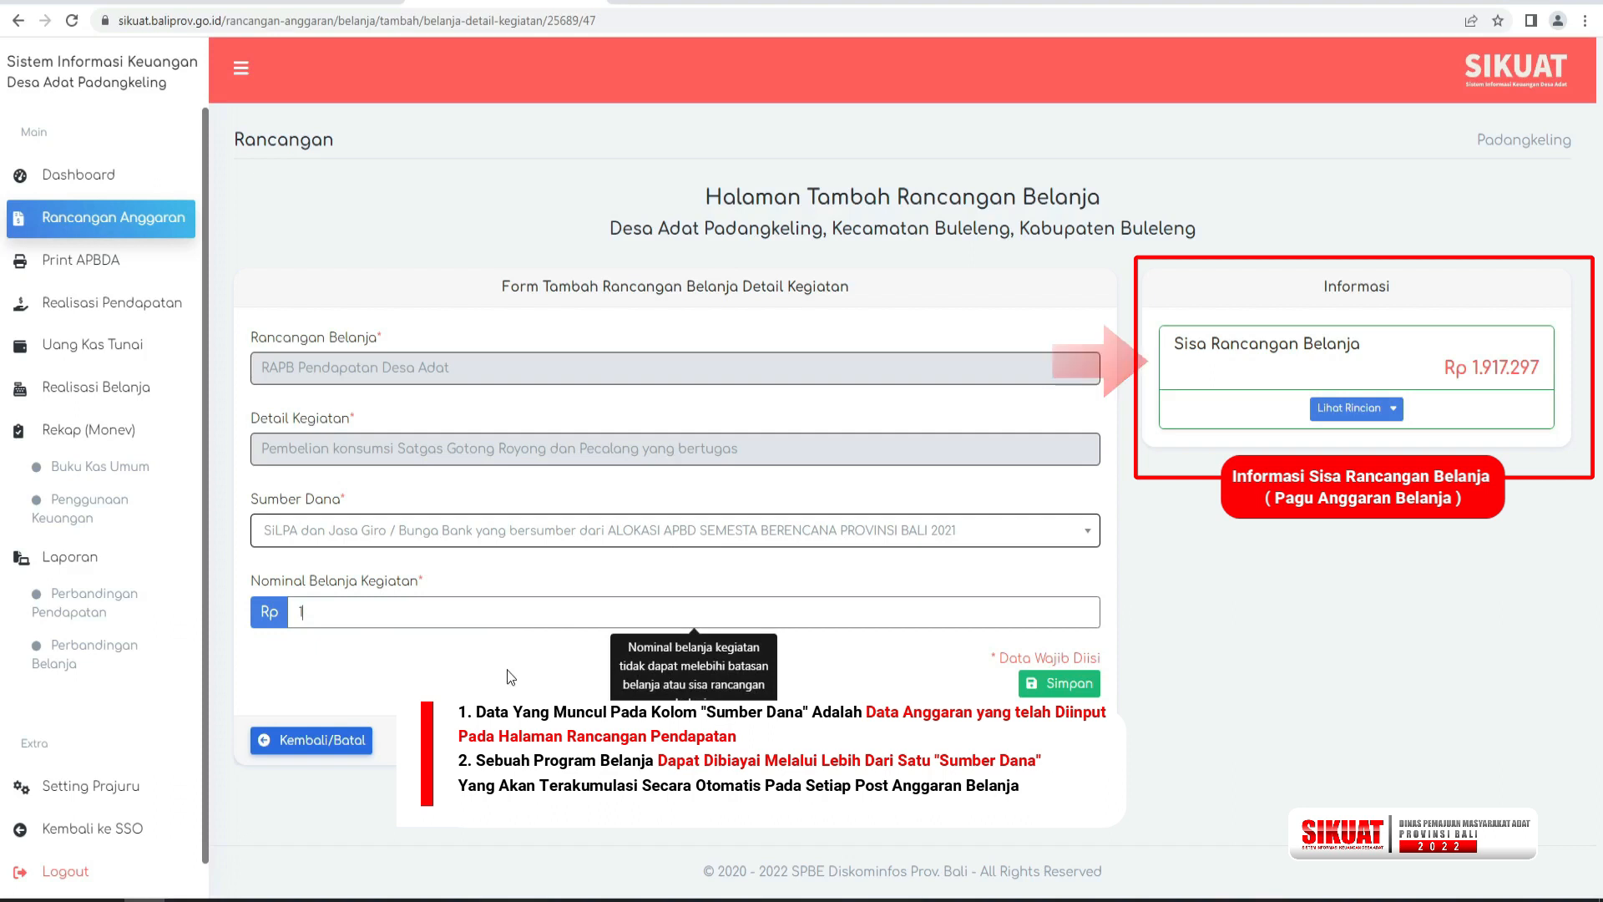
text(917)
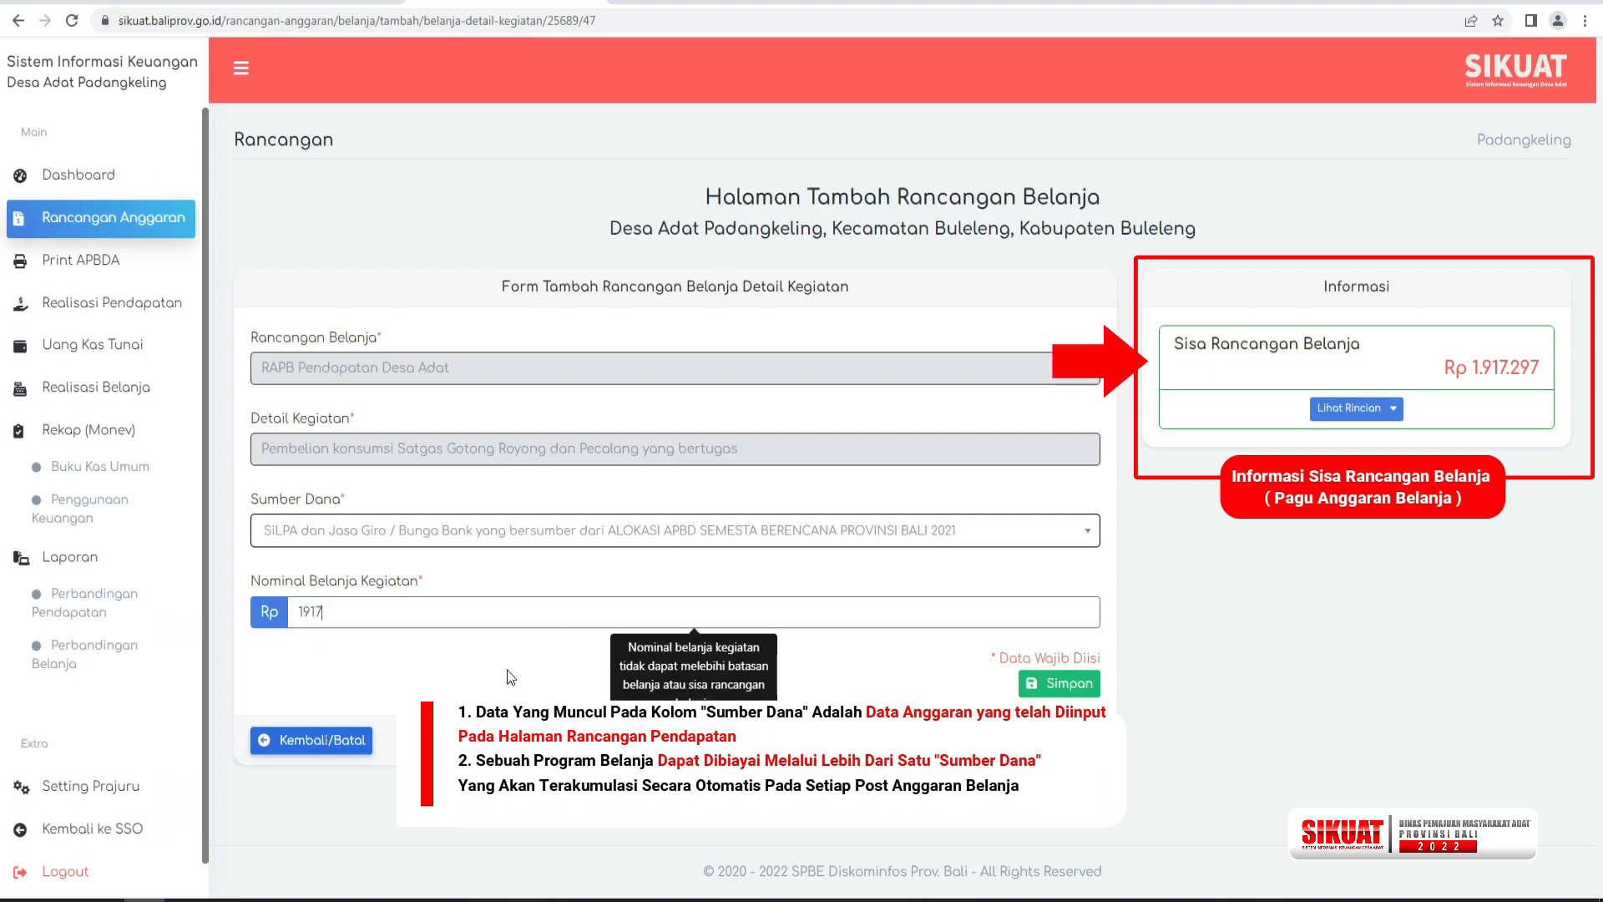
text(2)
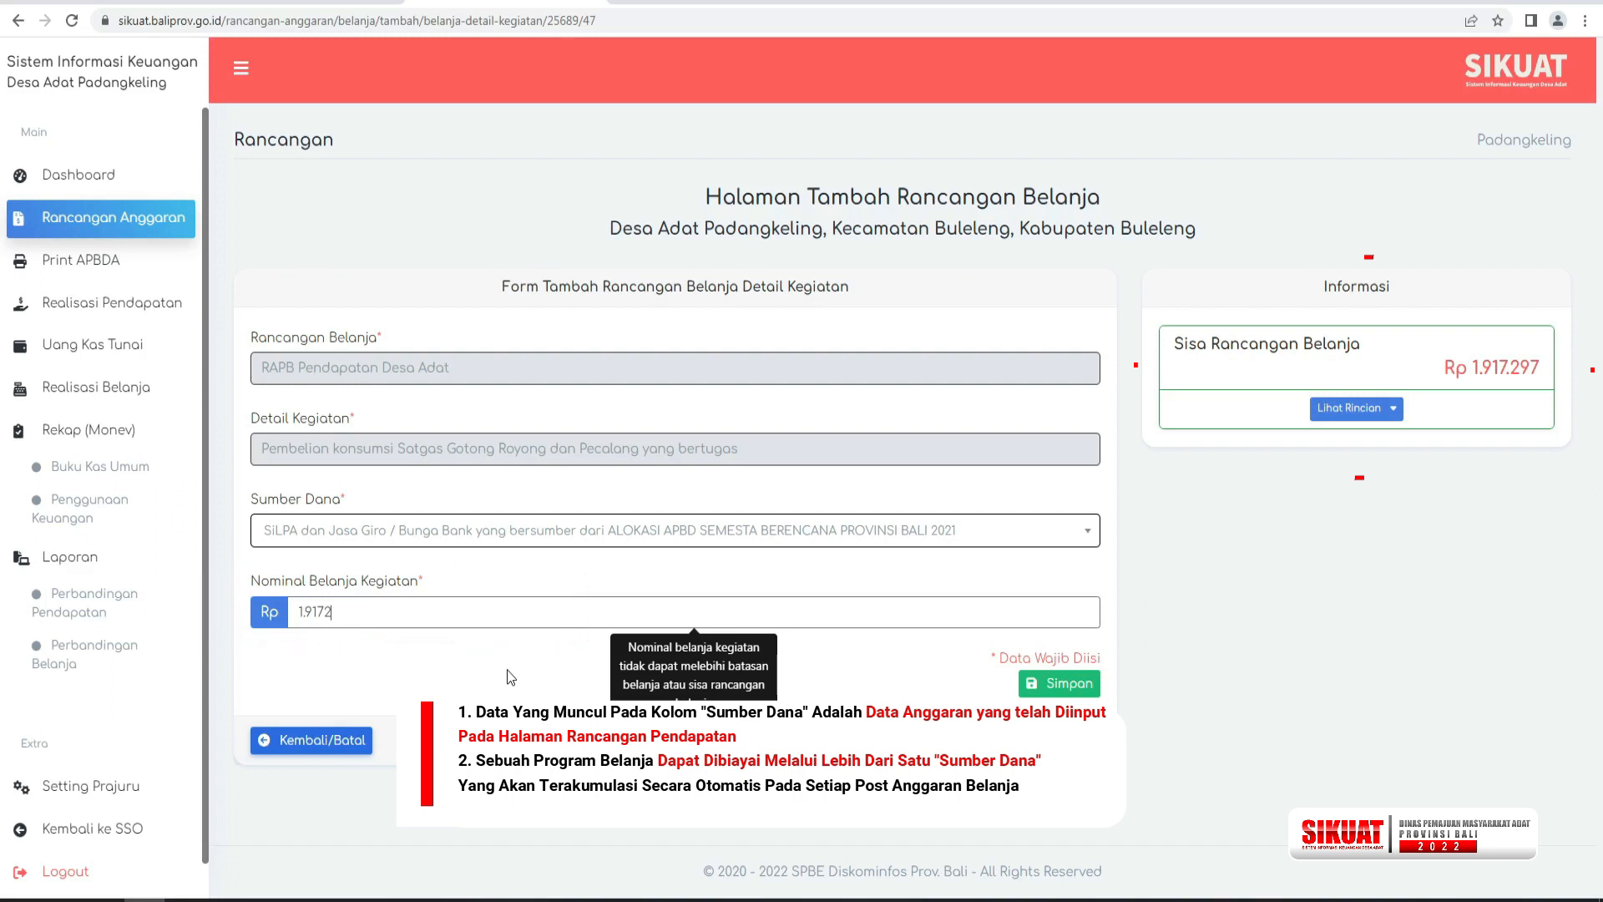
text(97)
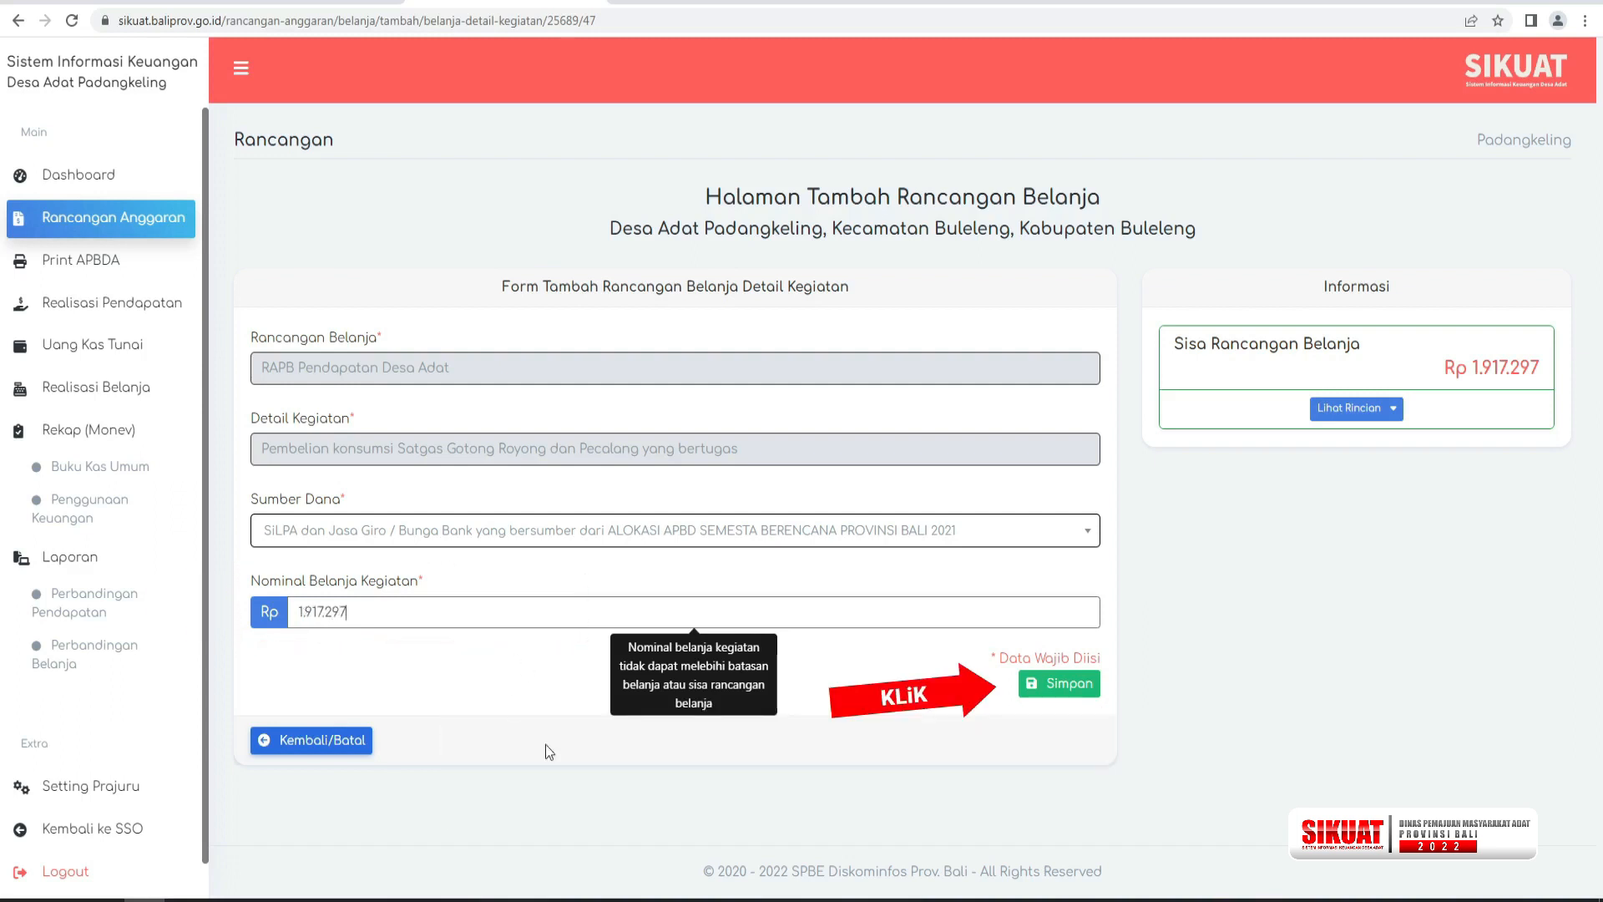
click(1069, 686)
click(799, 563)
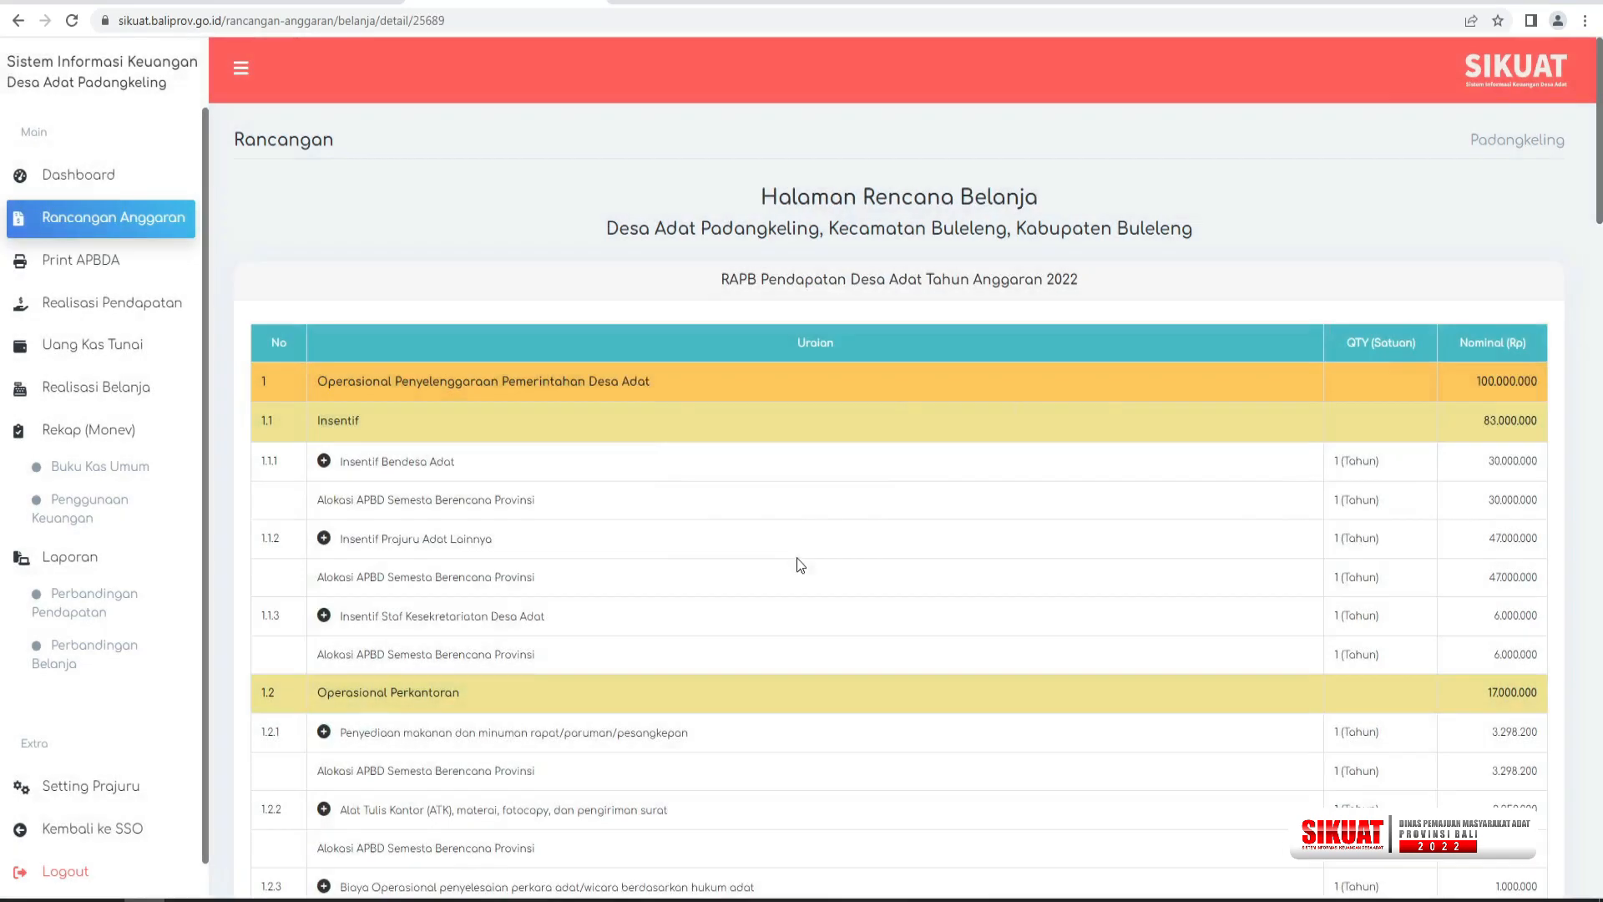
Finalize the RAPBDA income and spending plan, then ratify and submit it for validation.
drag(1599, 207, 1599, 882)
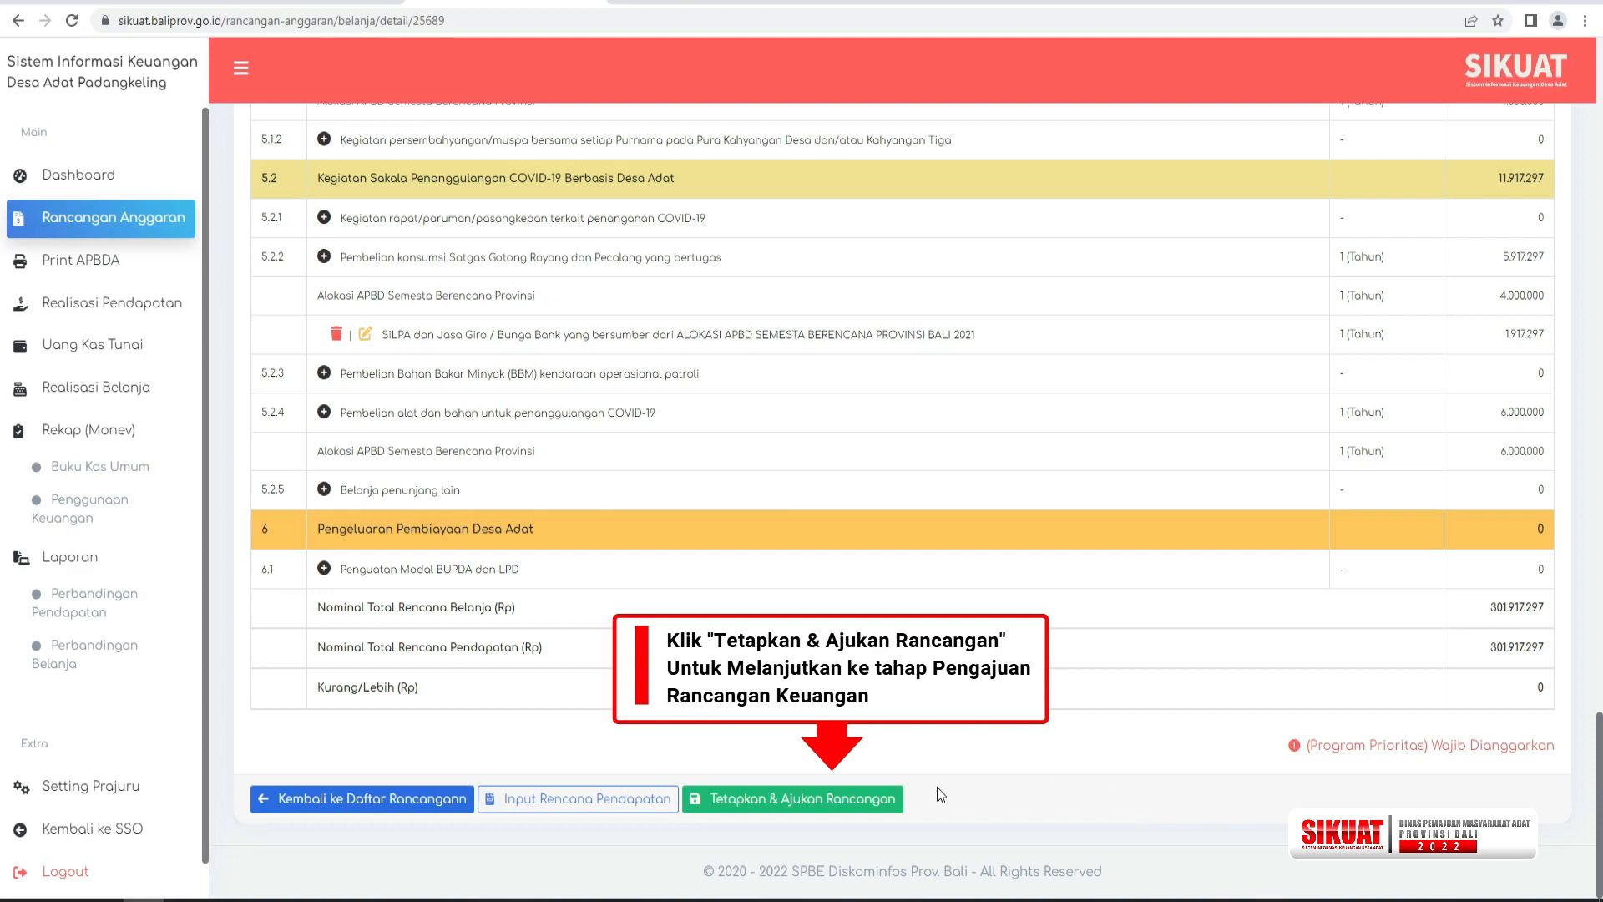
click(773, 804)
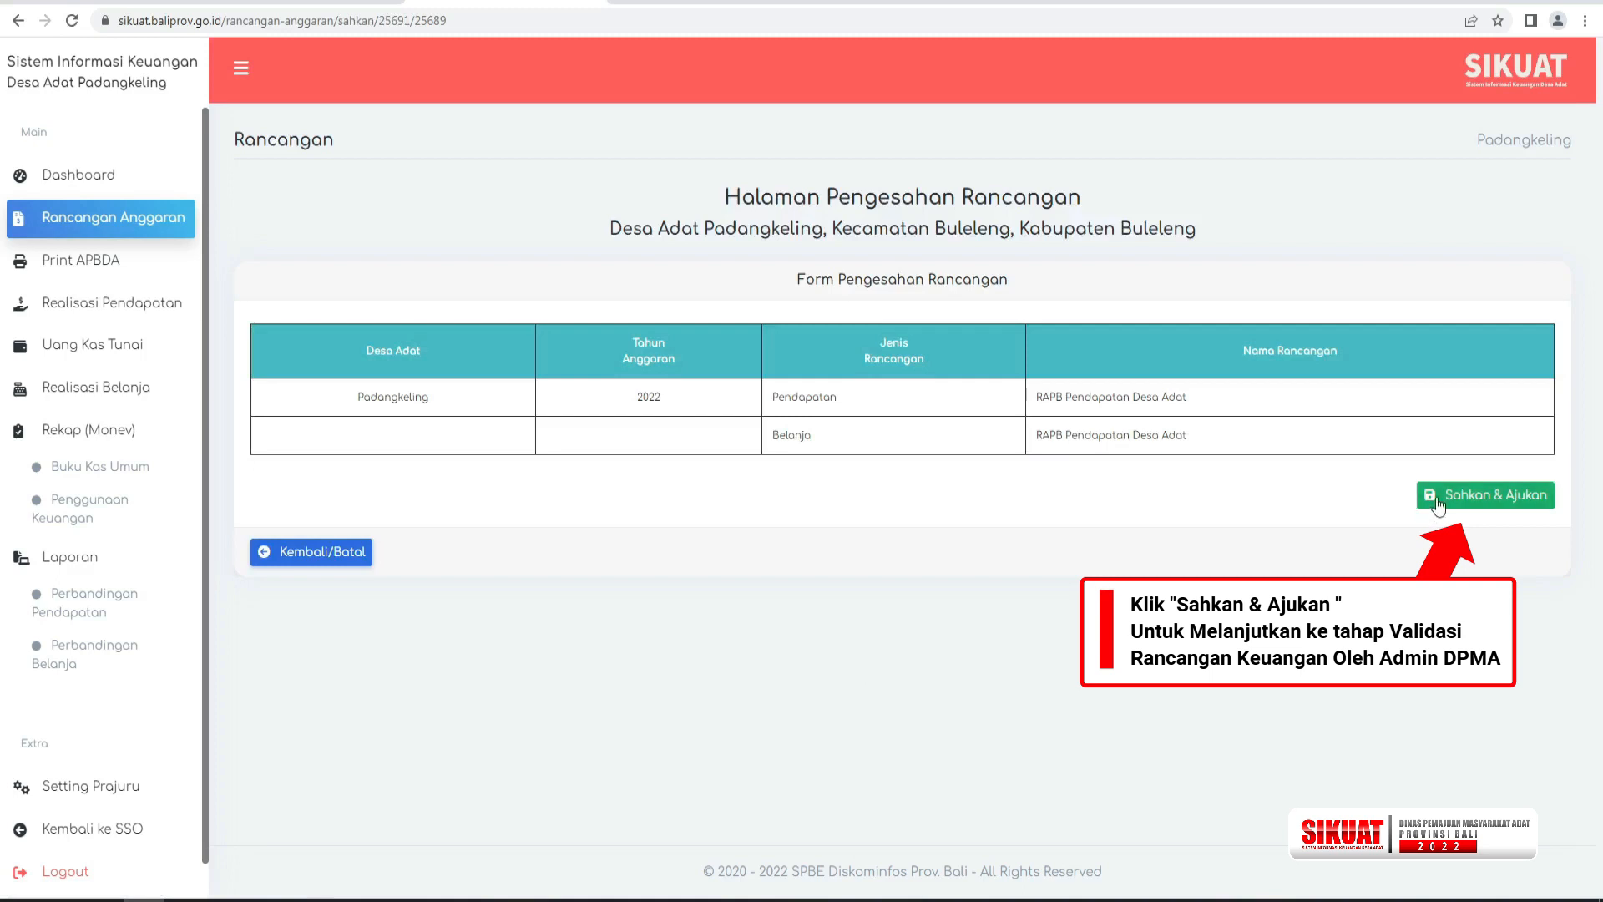
click(1485, 497)
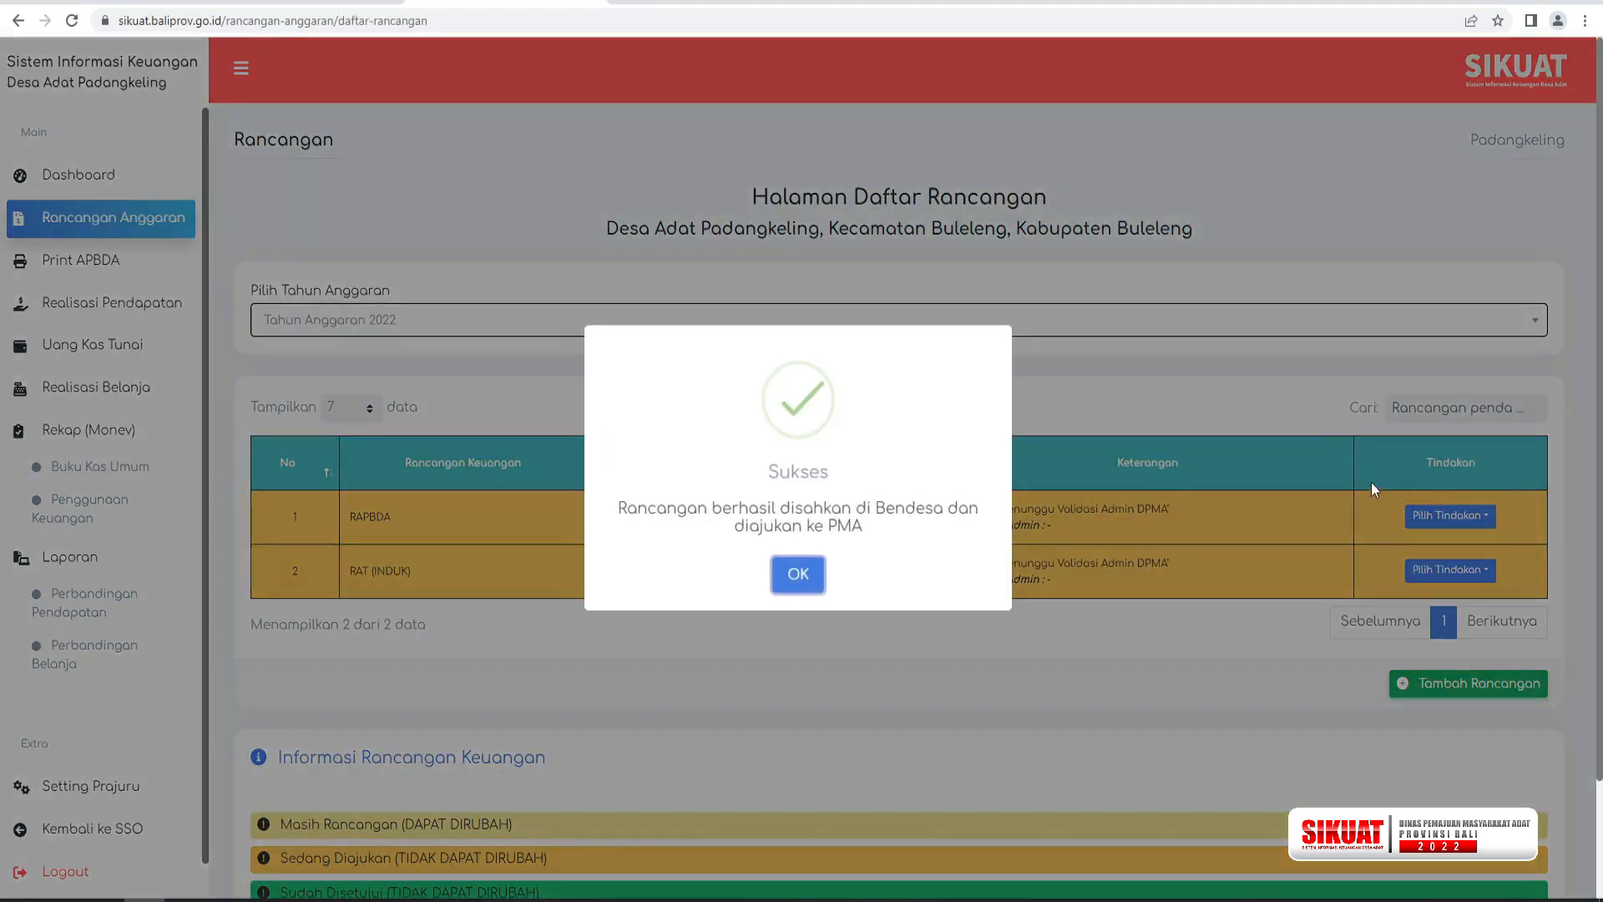
click(798, 574)
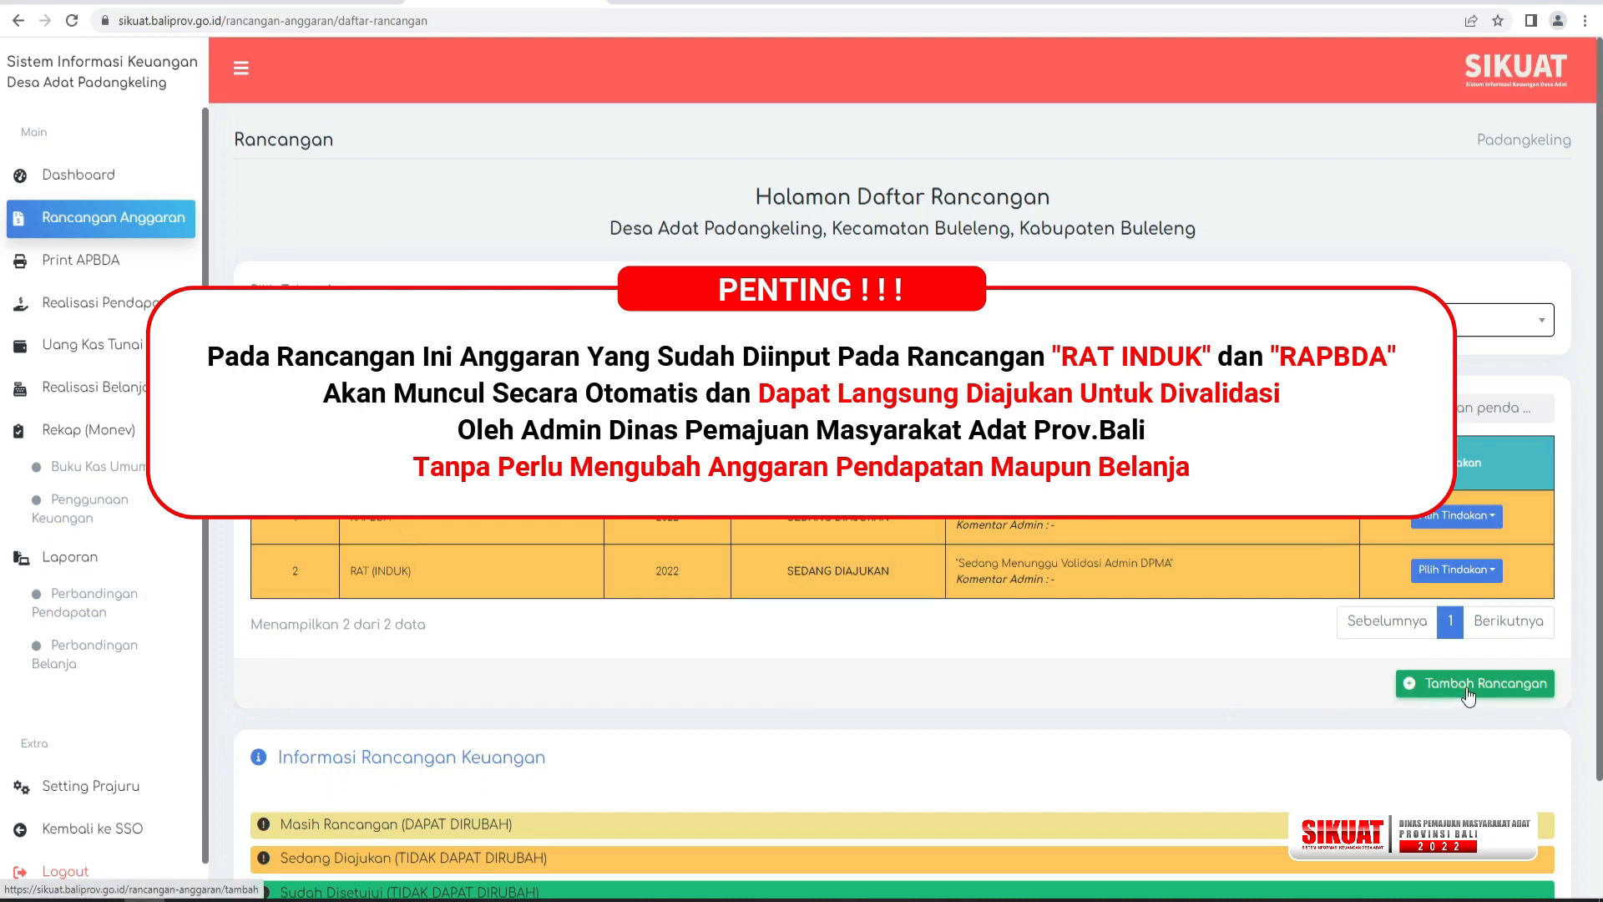
Add a new budget plan for Tahun Anggaran 2022 with the period PENETAPAN APBDA and save it.
click(1468, 685)
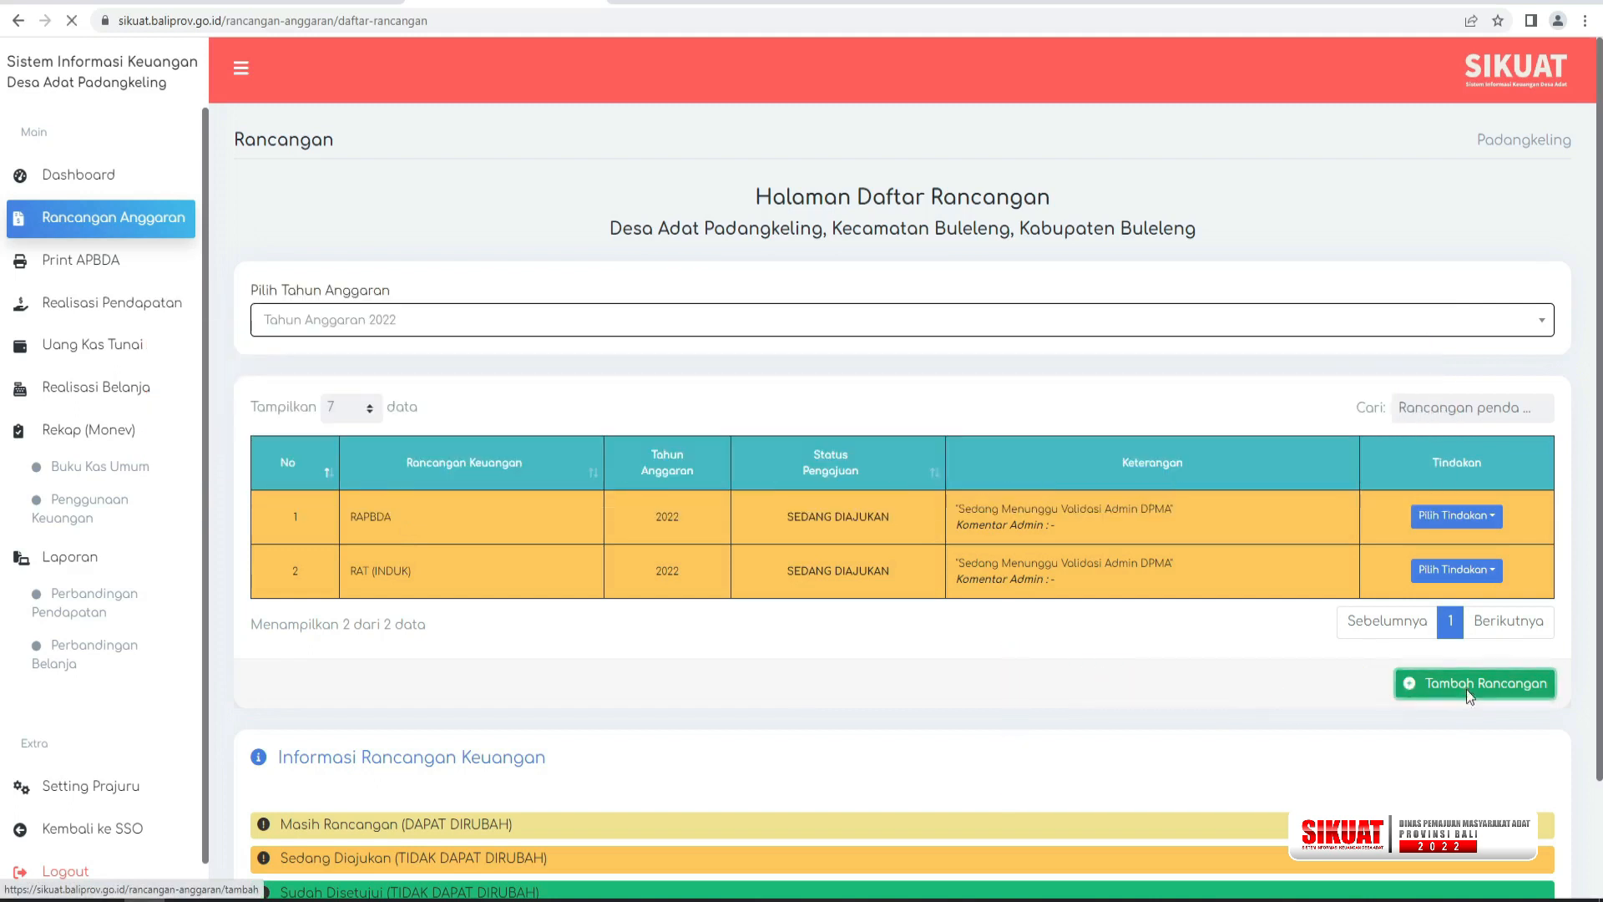
click(1467, 689)
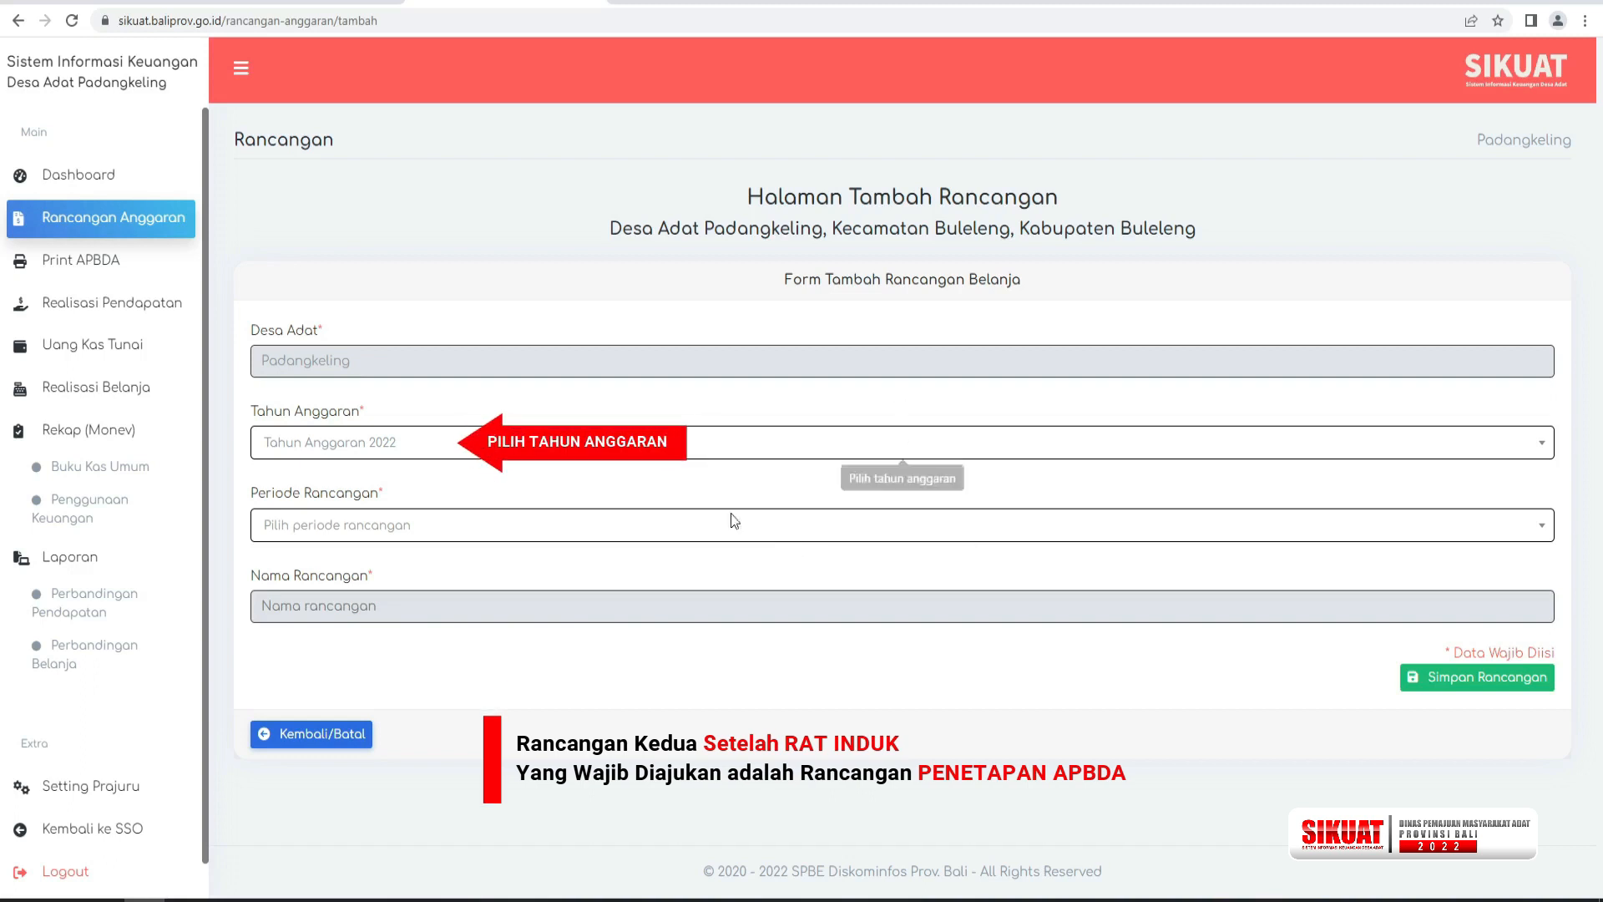
click(697, 530)
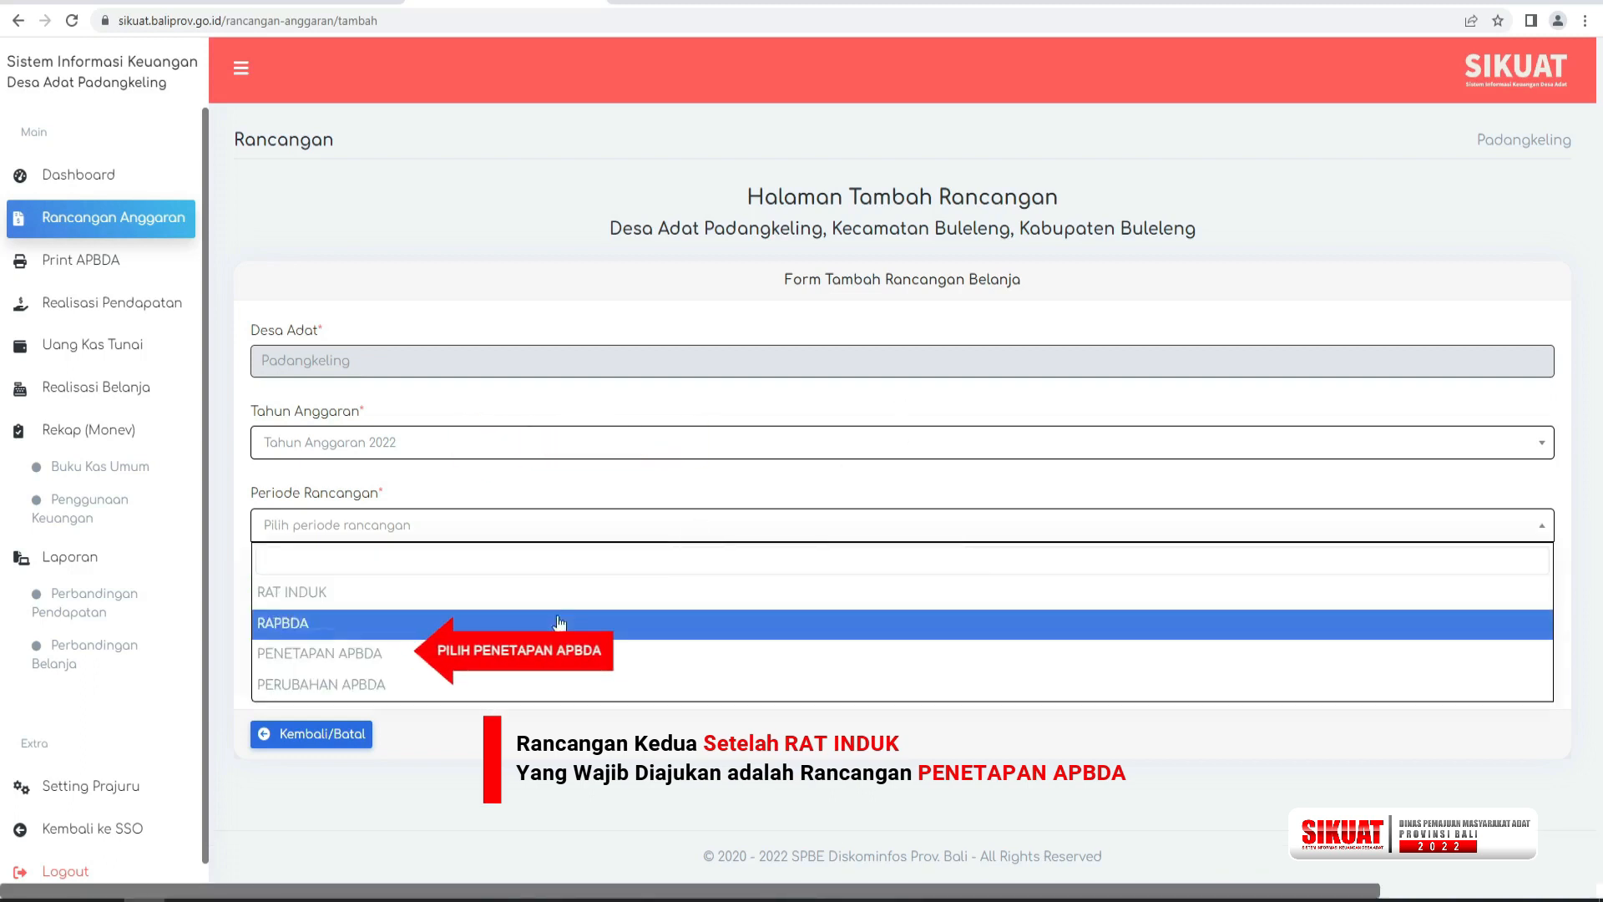
click(552, 648)
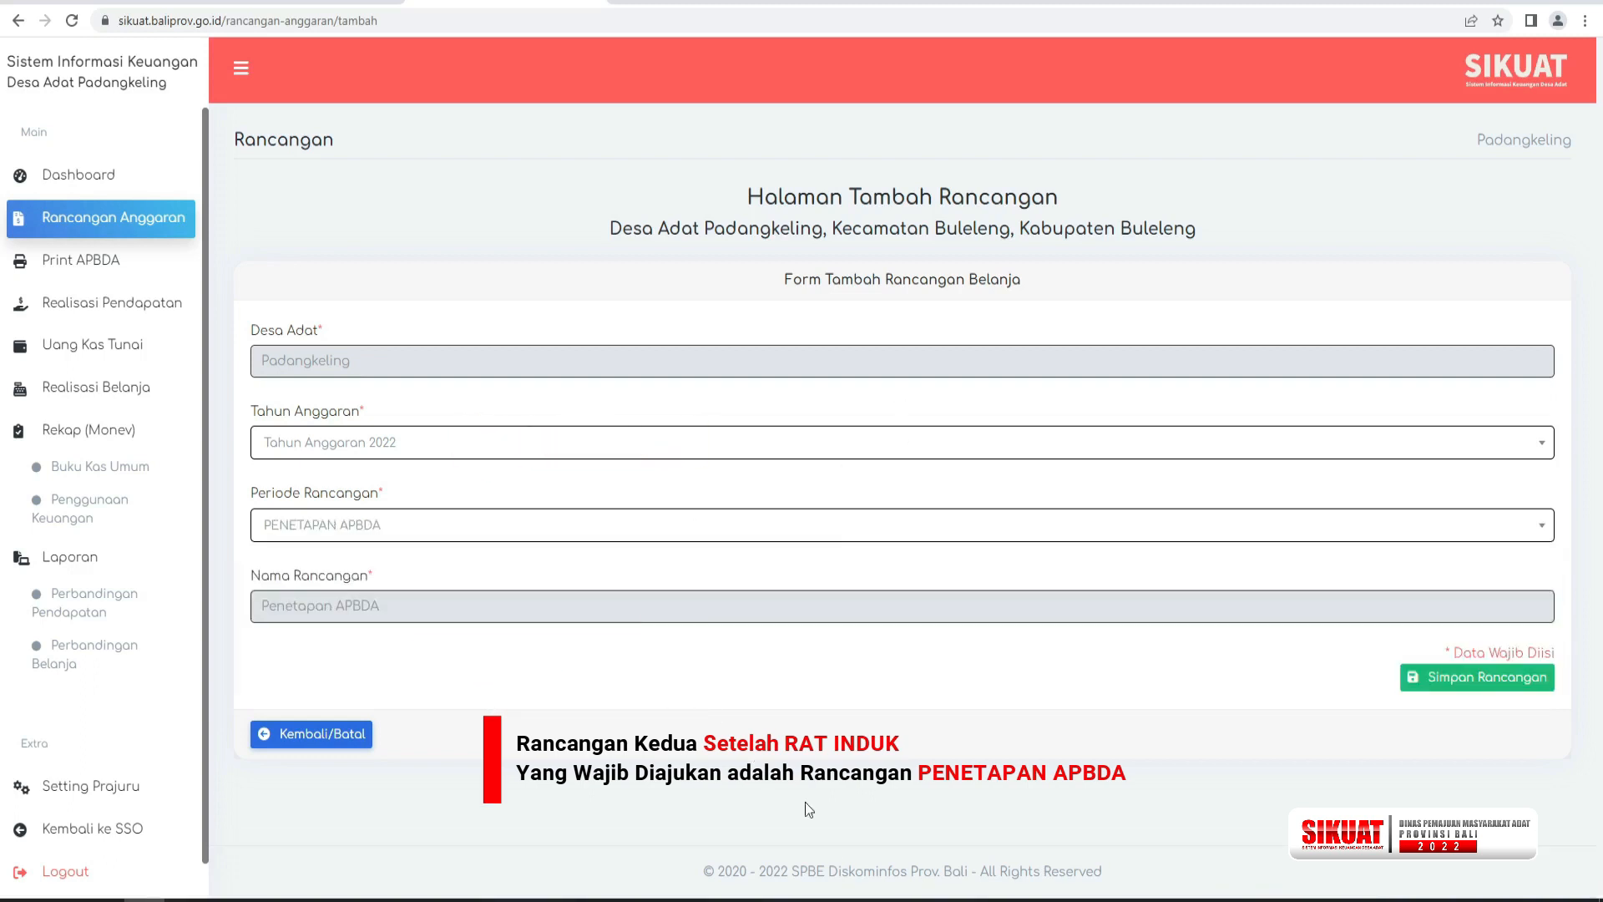
click(1488, 679)
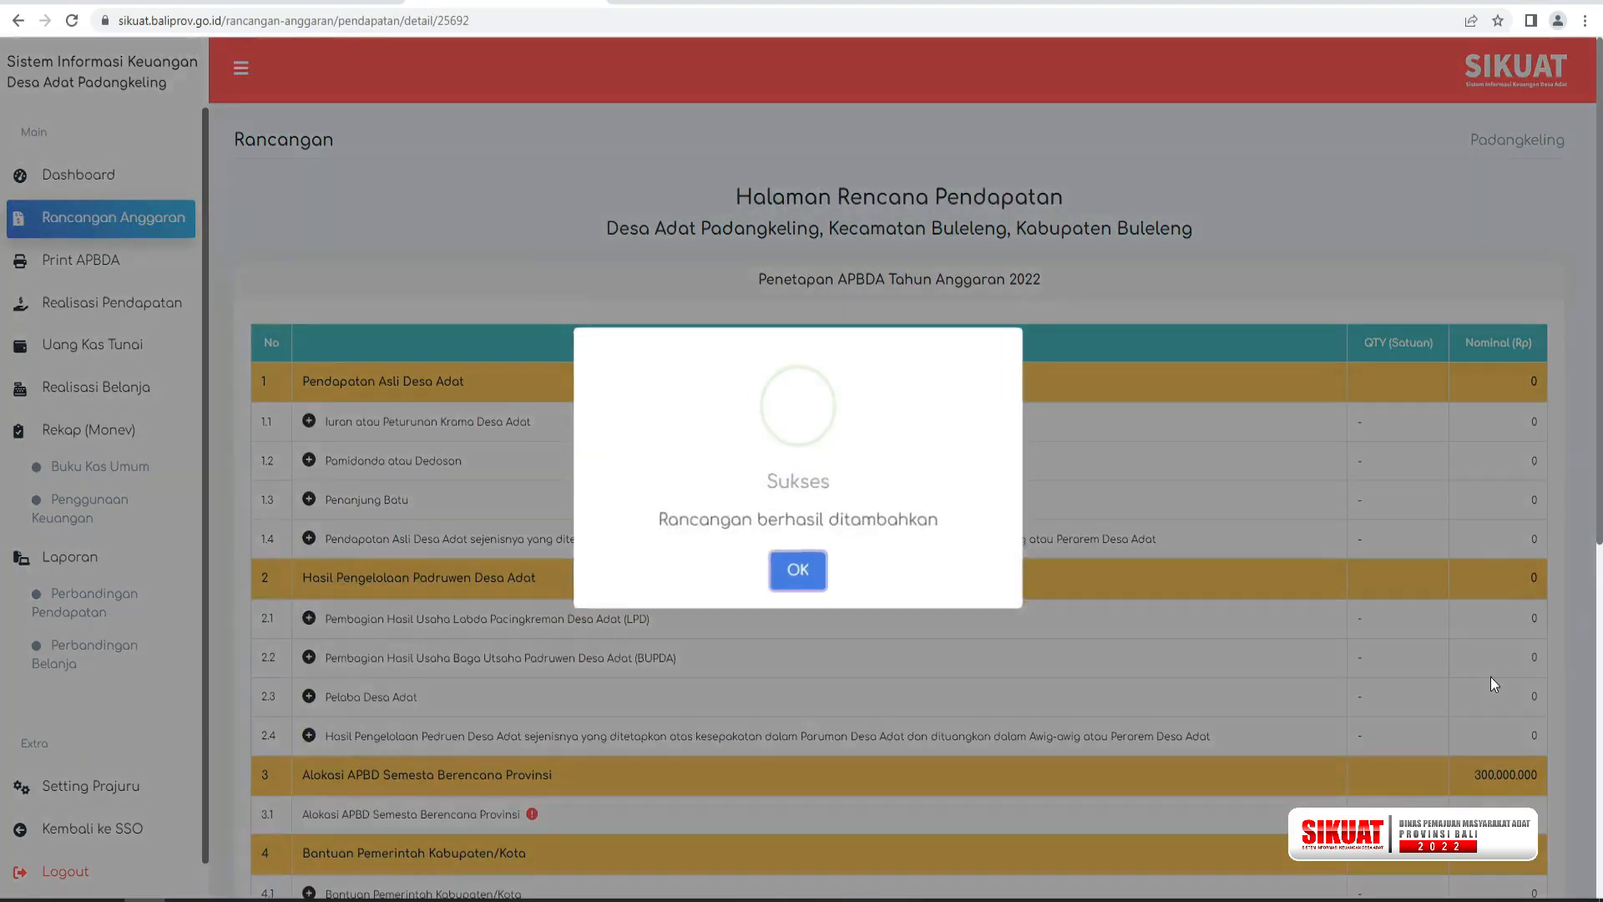
click(799, 567)
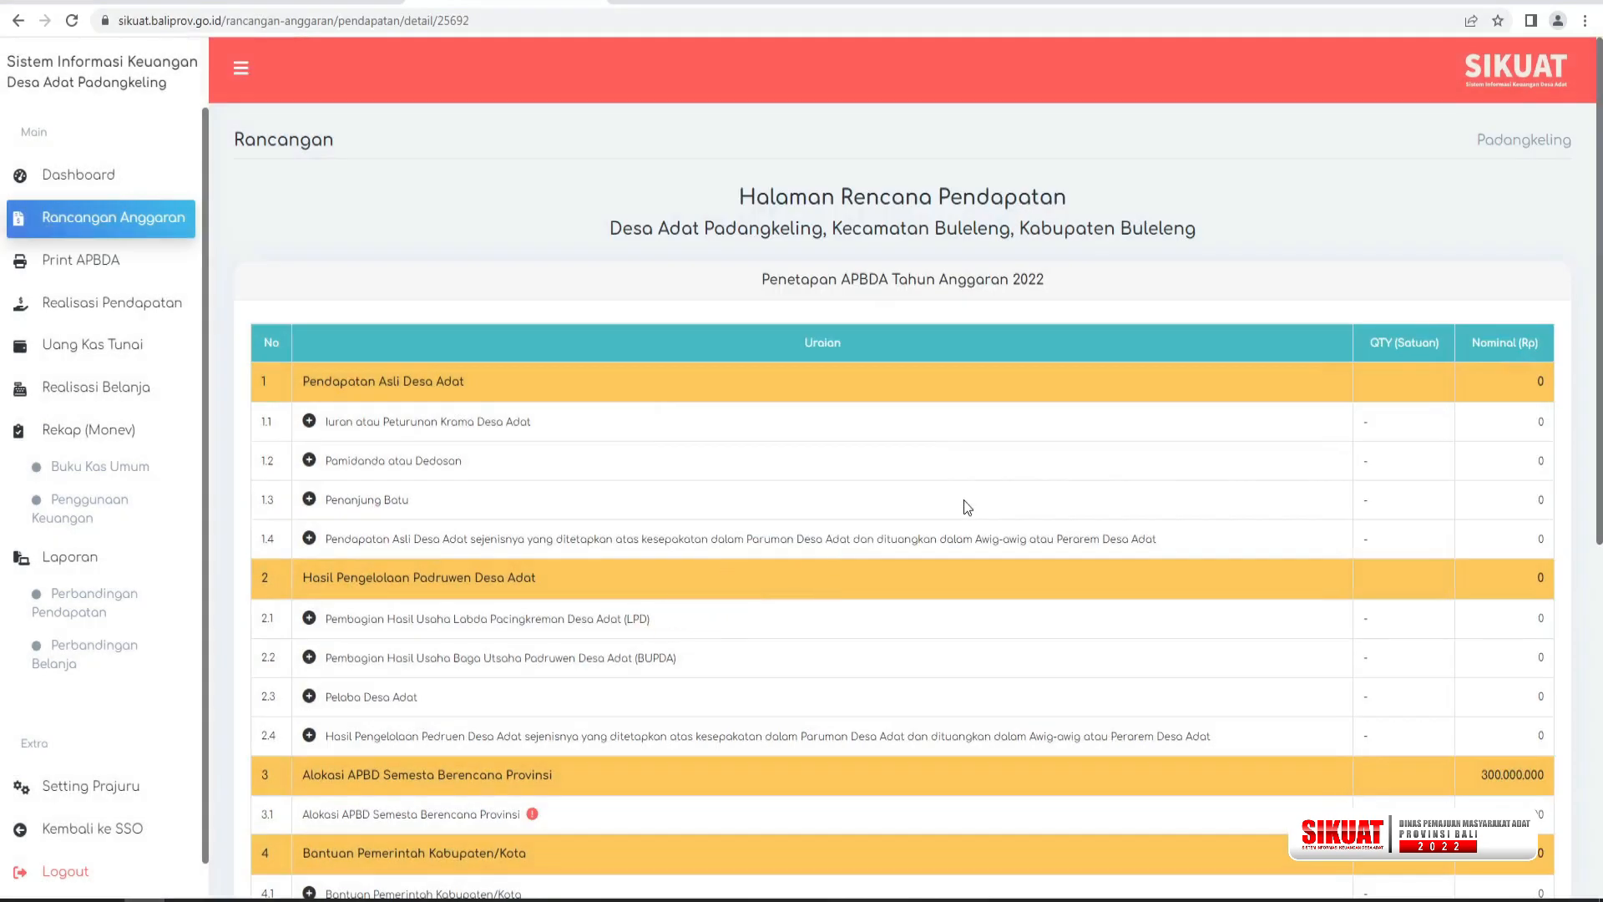
Proceed from the Penetapan APBDA income plan to its spending plan, and finalize, ratify and submit it for validation.
scroll(902, 501, down, 6)
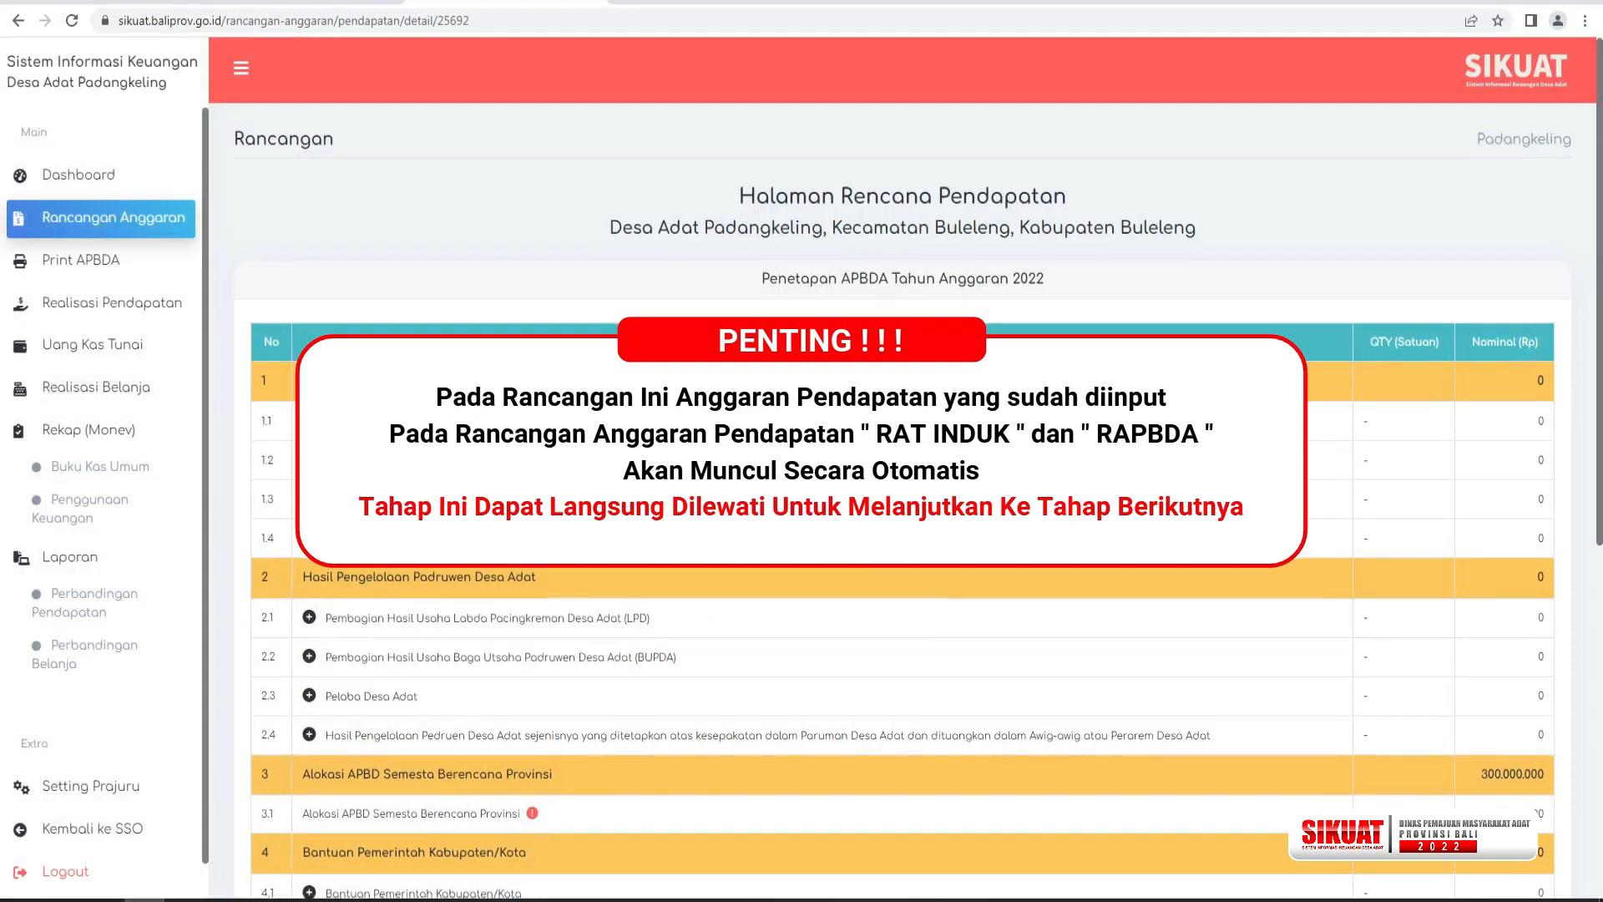
scroll(902, 501, down, 1)
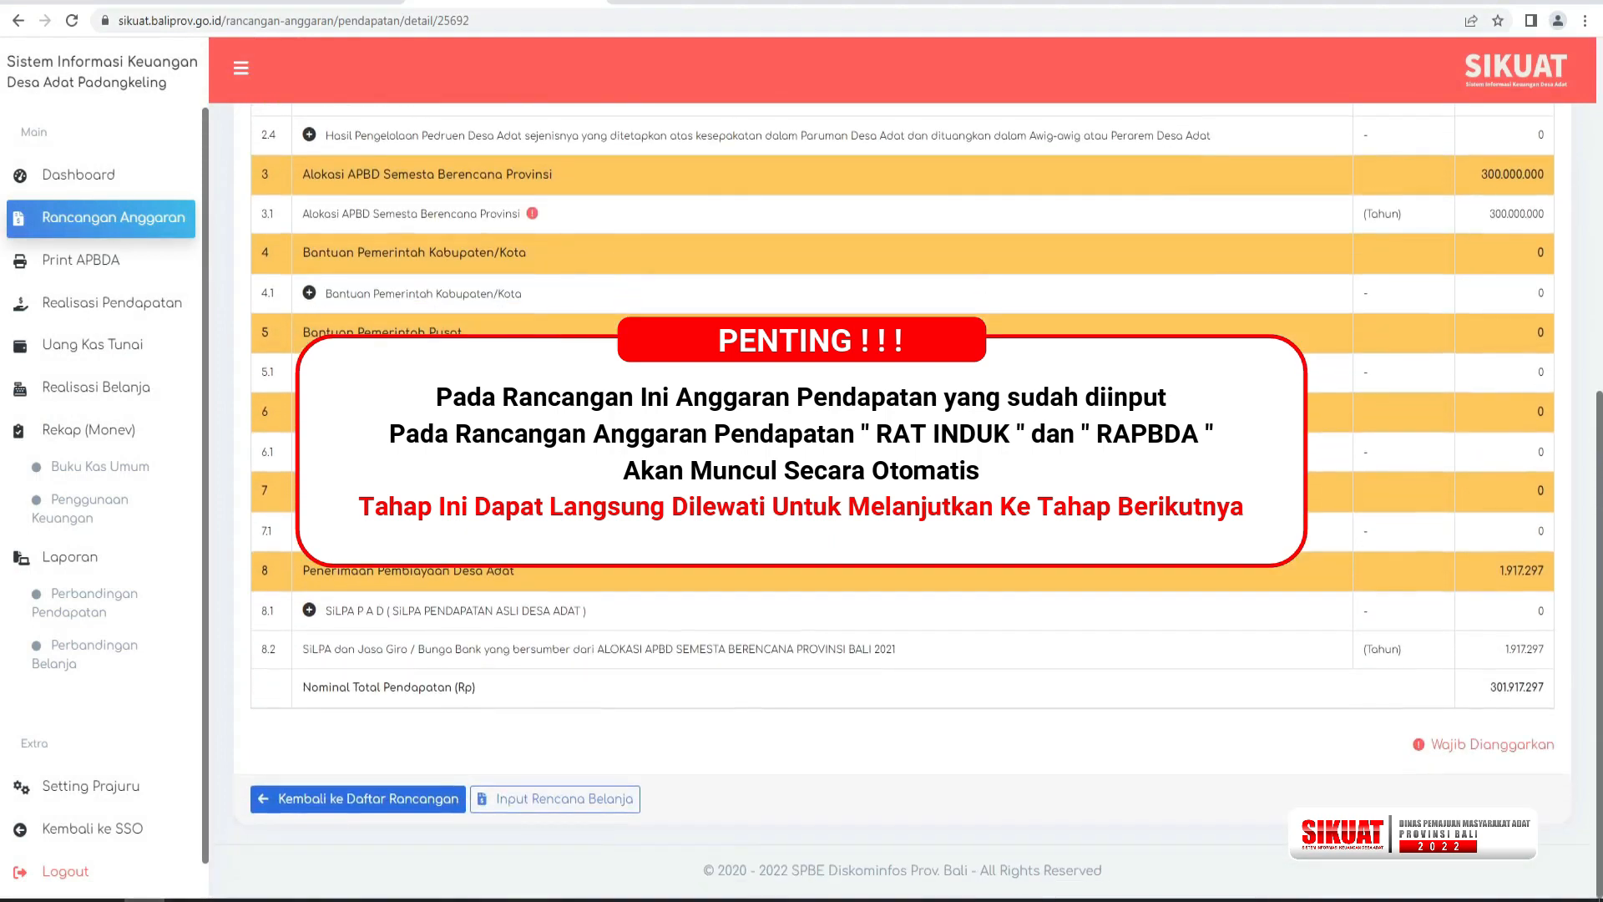
click(587, 802)
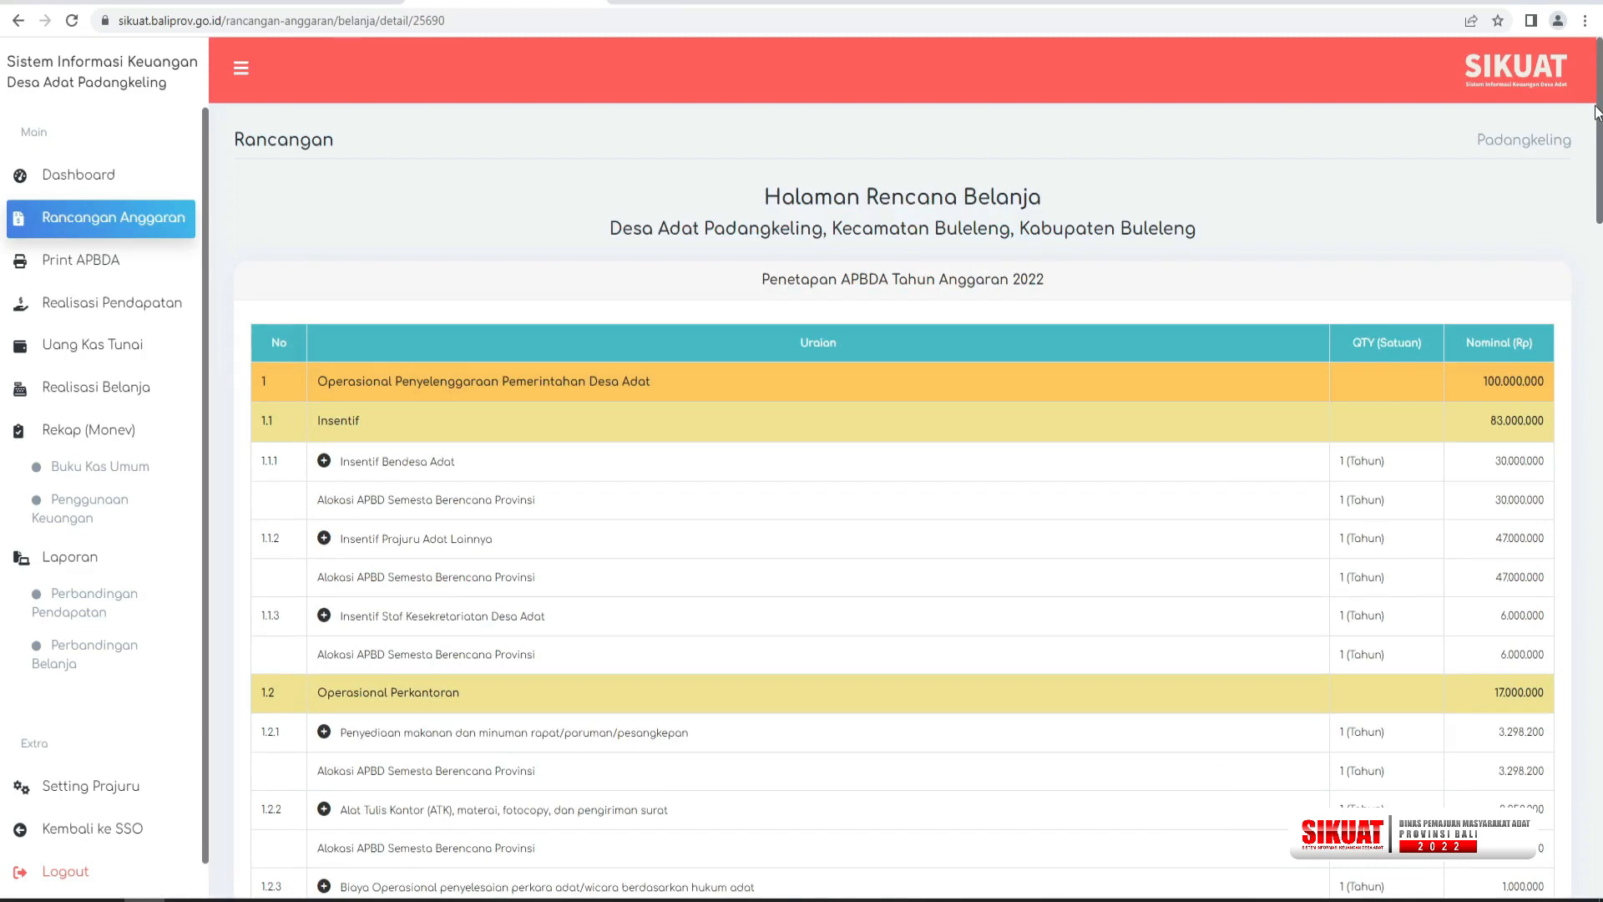
drag(1601, 83, 1599, 760)
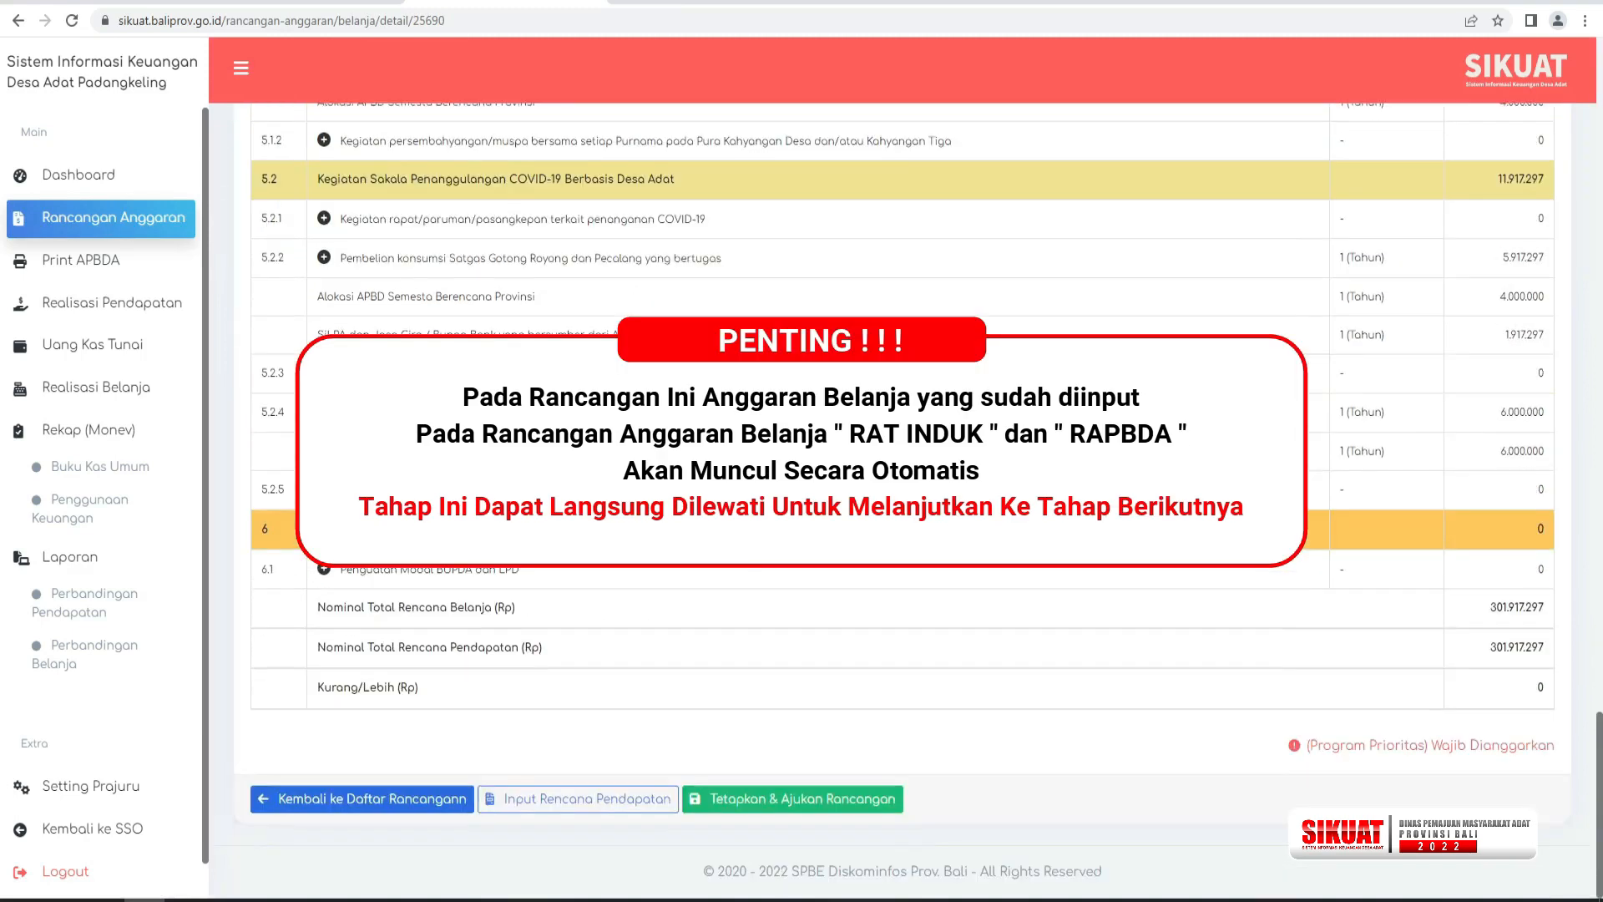
click(807, 803)
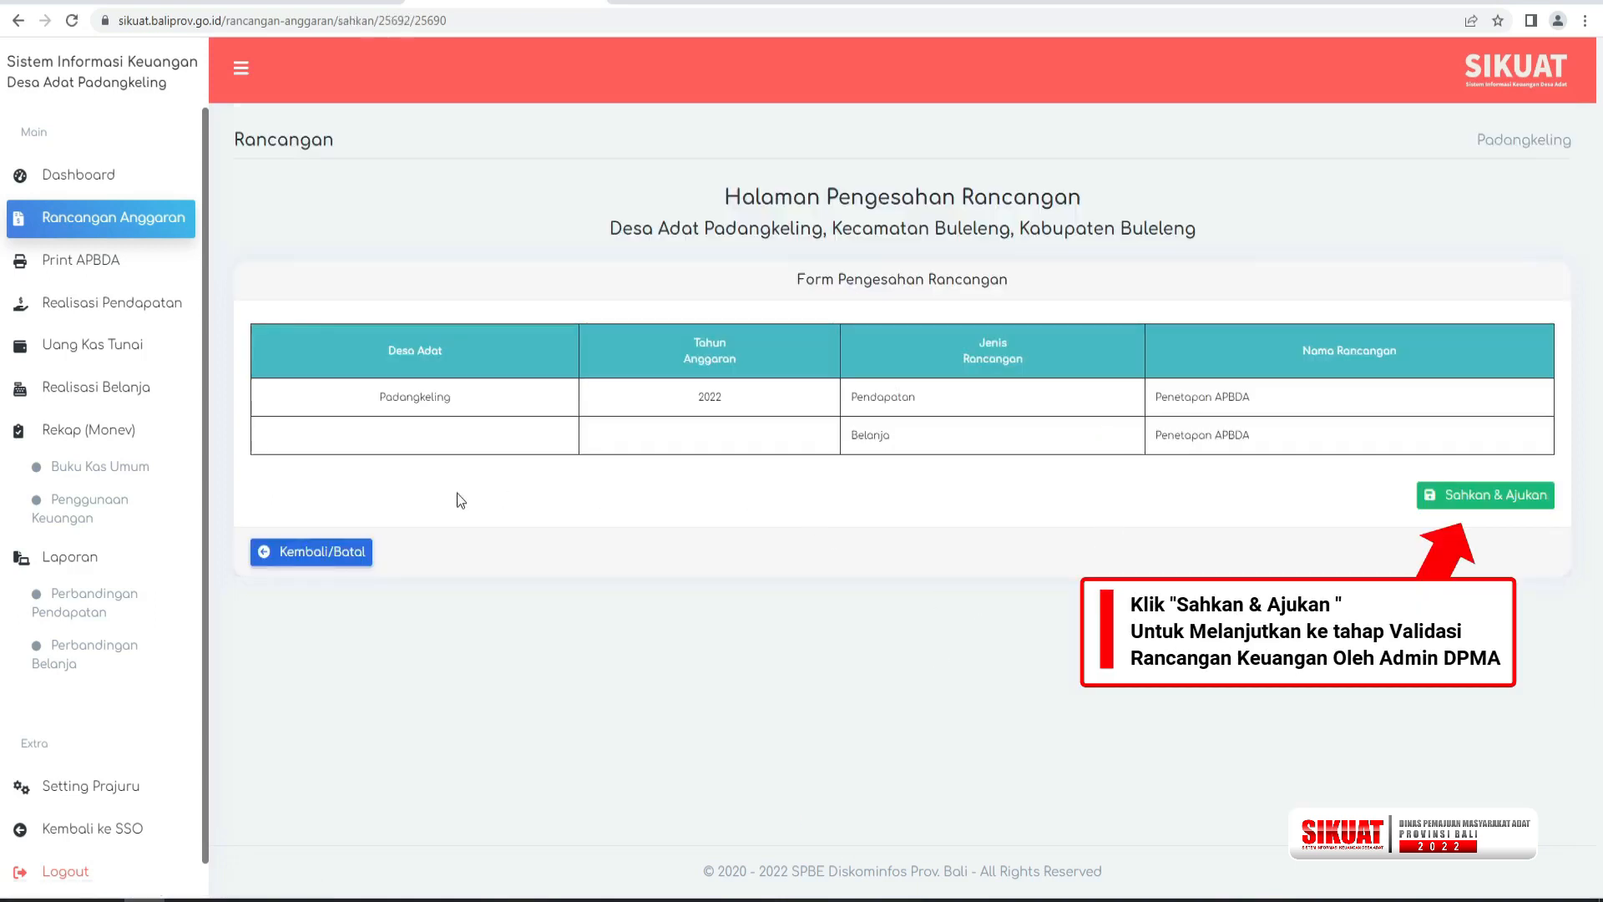
click(1442, 494)
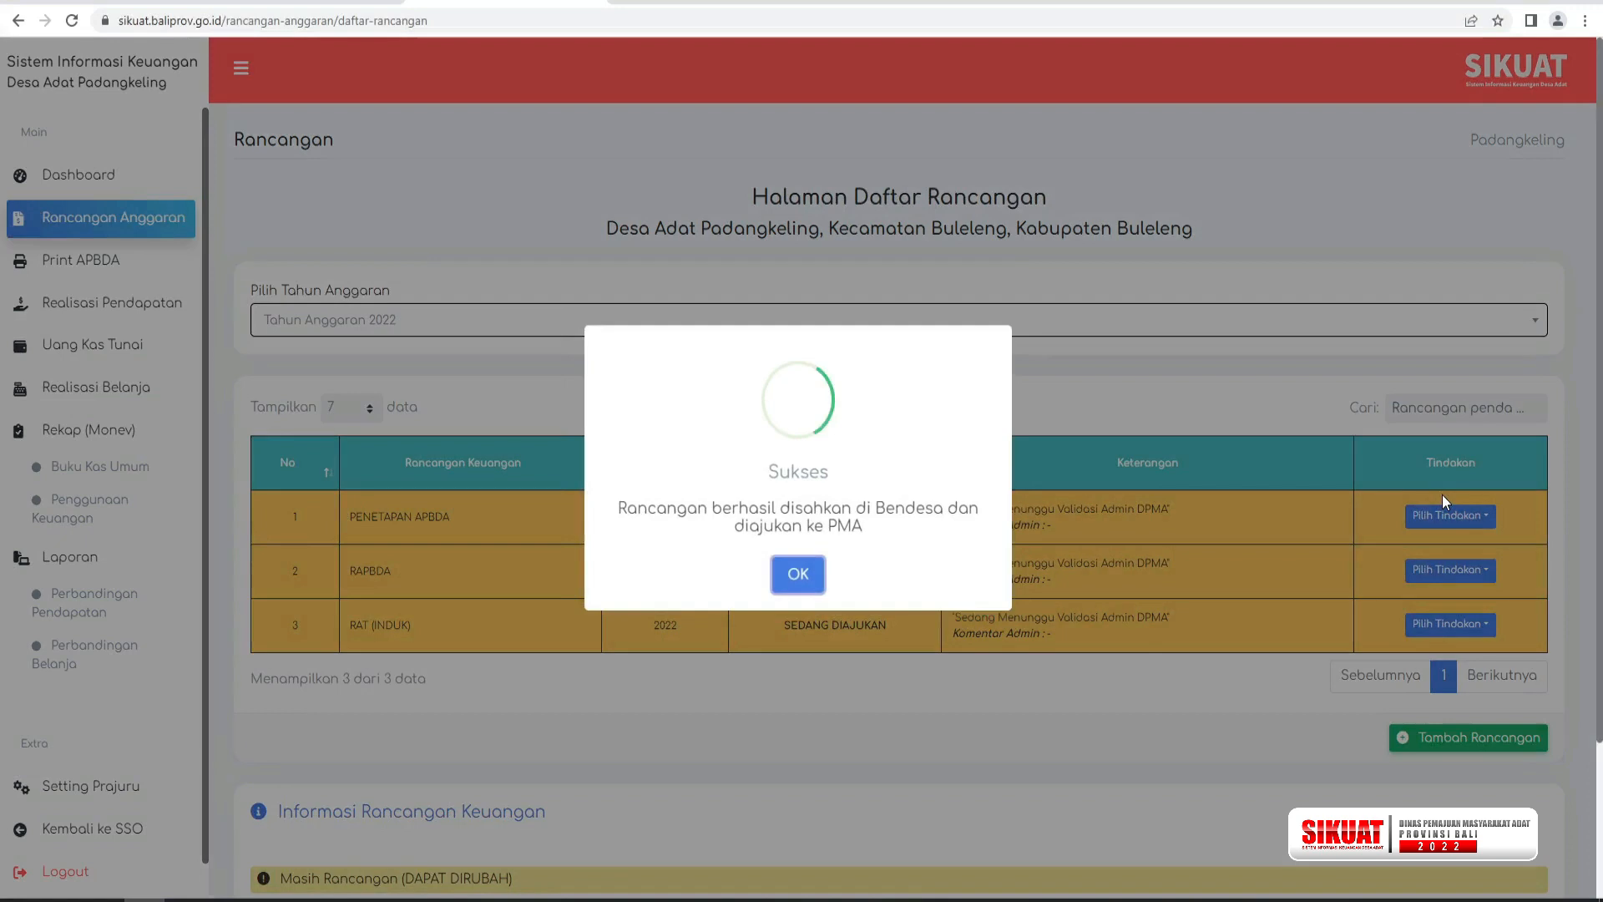
click(798, 575)
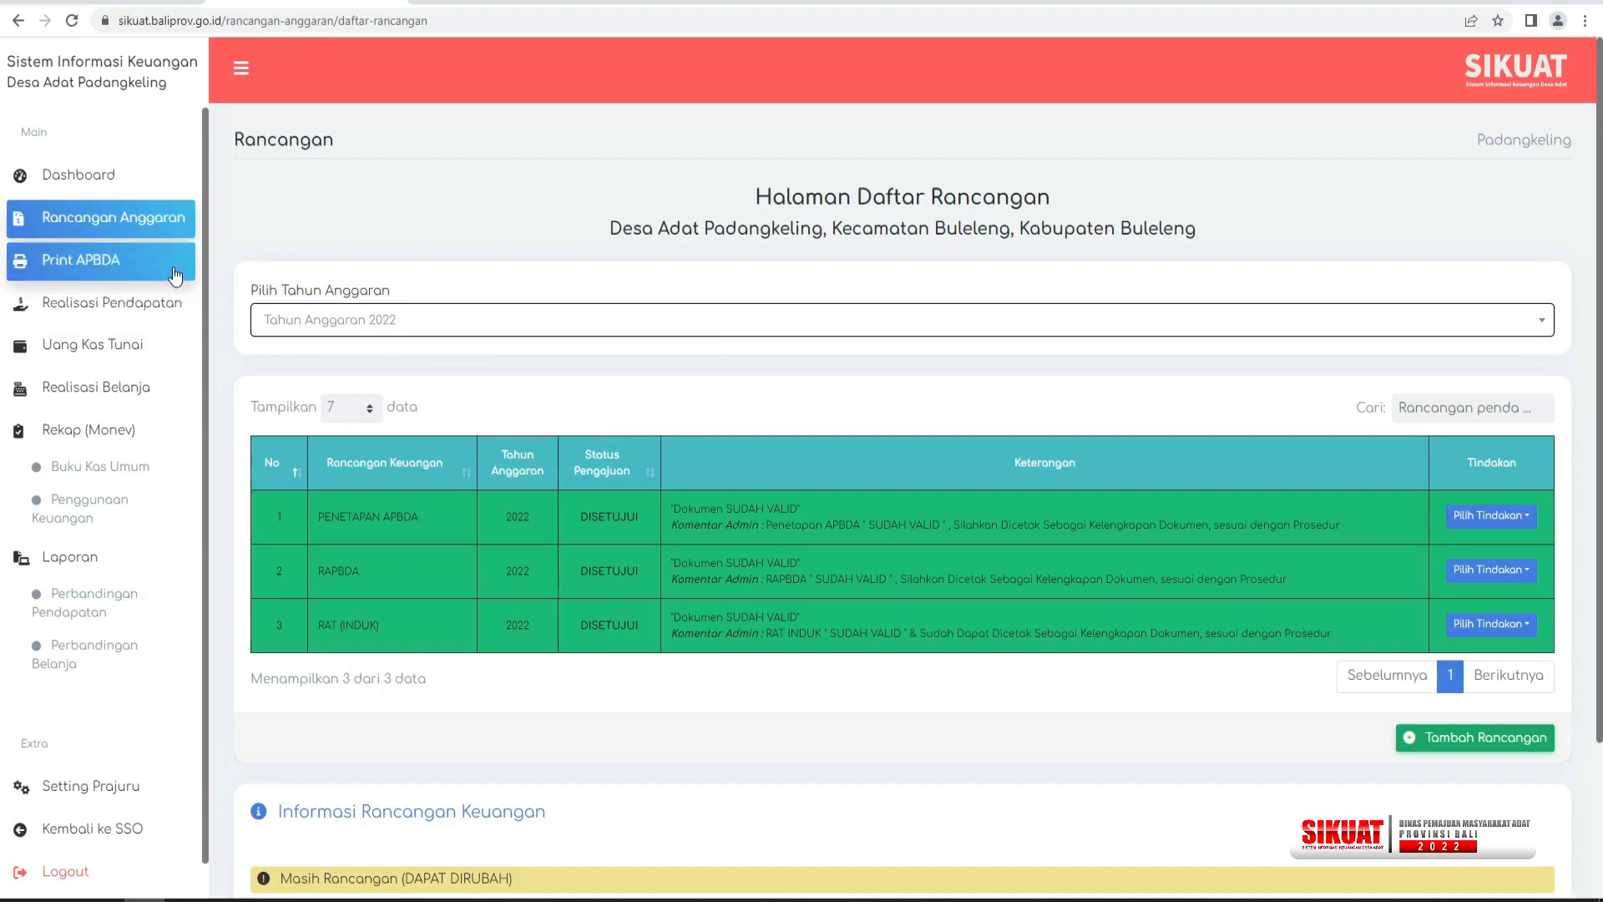
On the APBDA print page, download the RKT document as a PDF and open the downloaded RAT (INDUK) file.
click(104, 269)
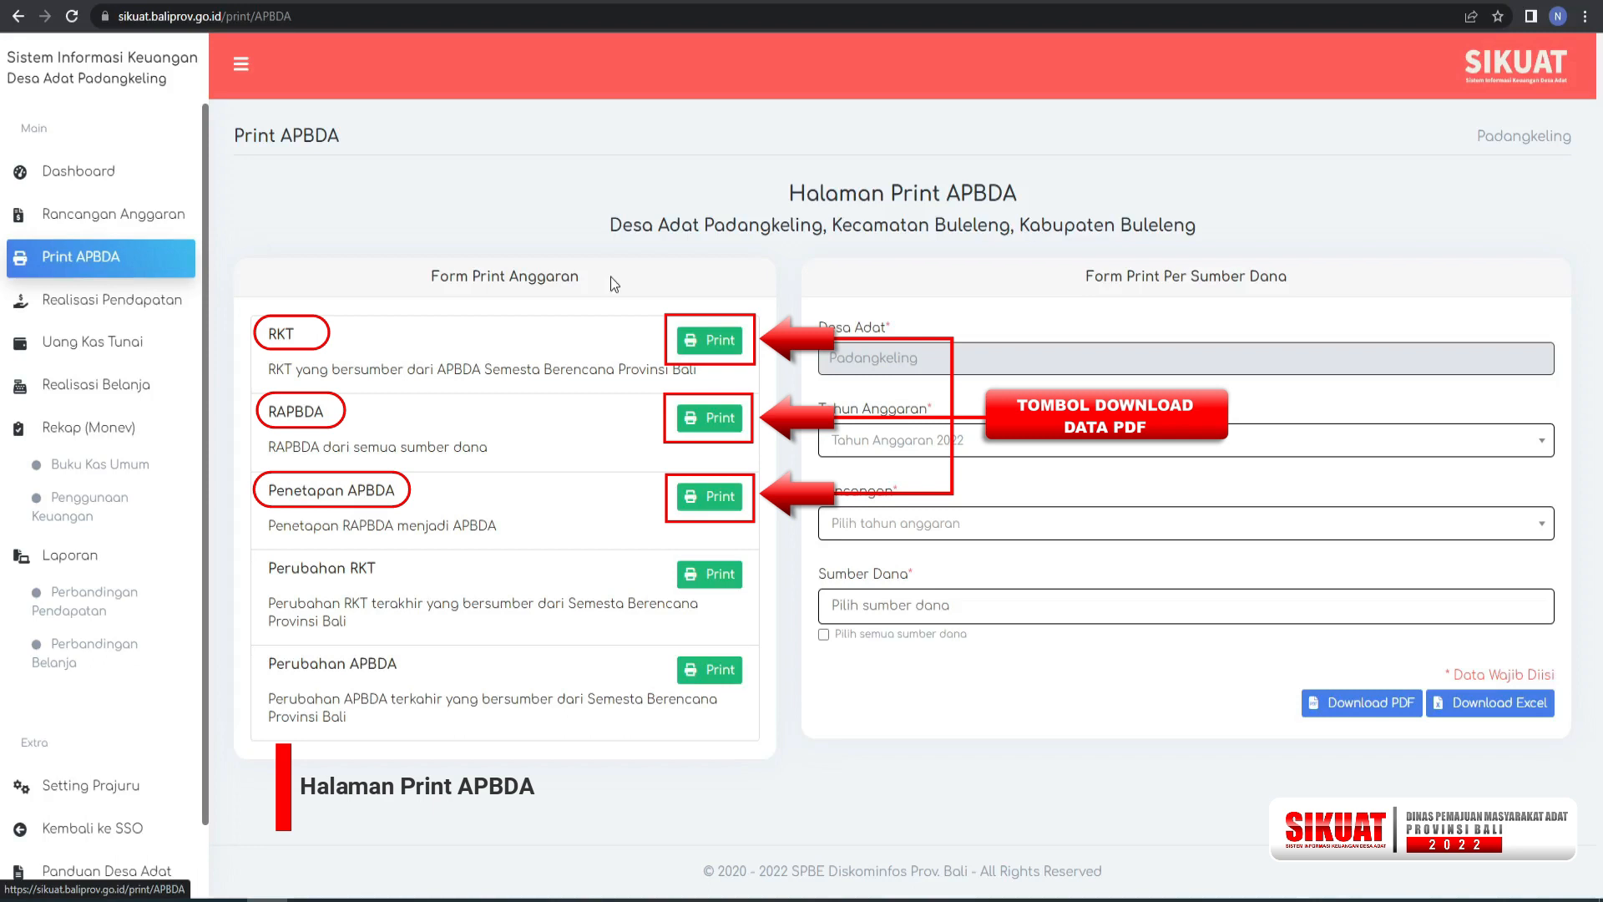
click(718, 340)
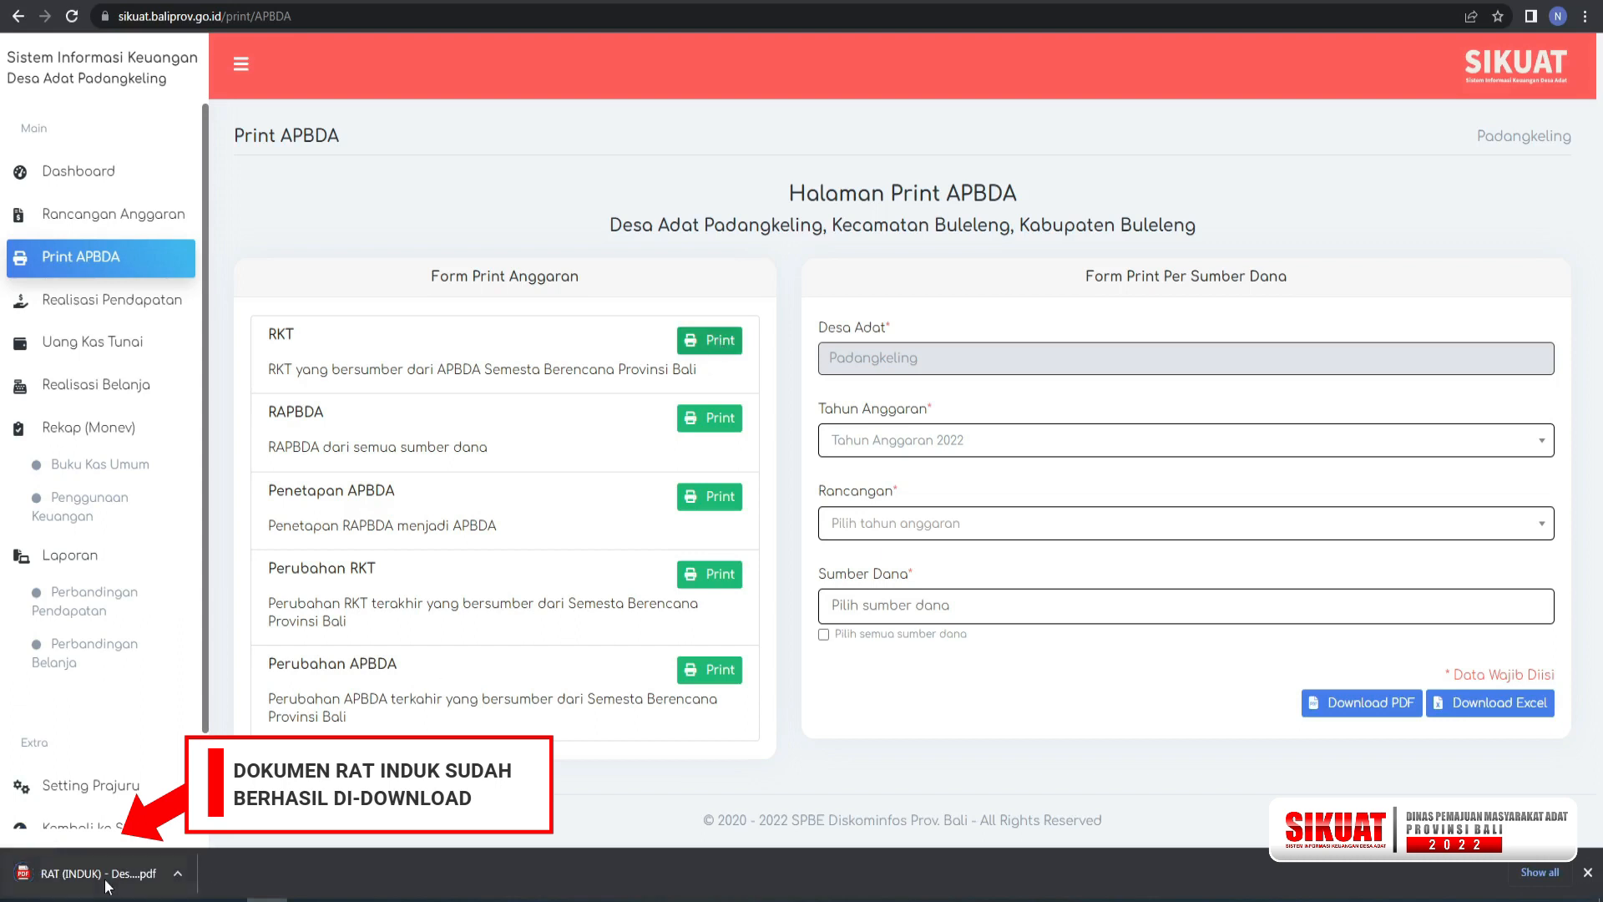
right_click(121, 875)
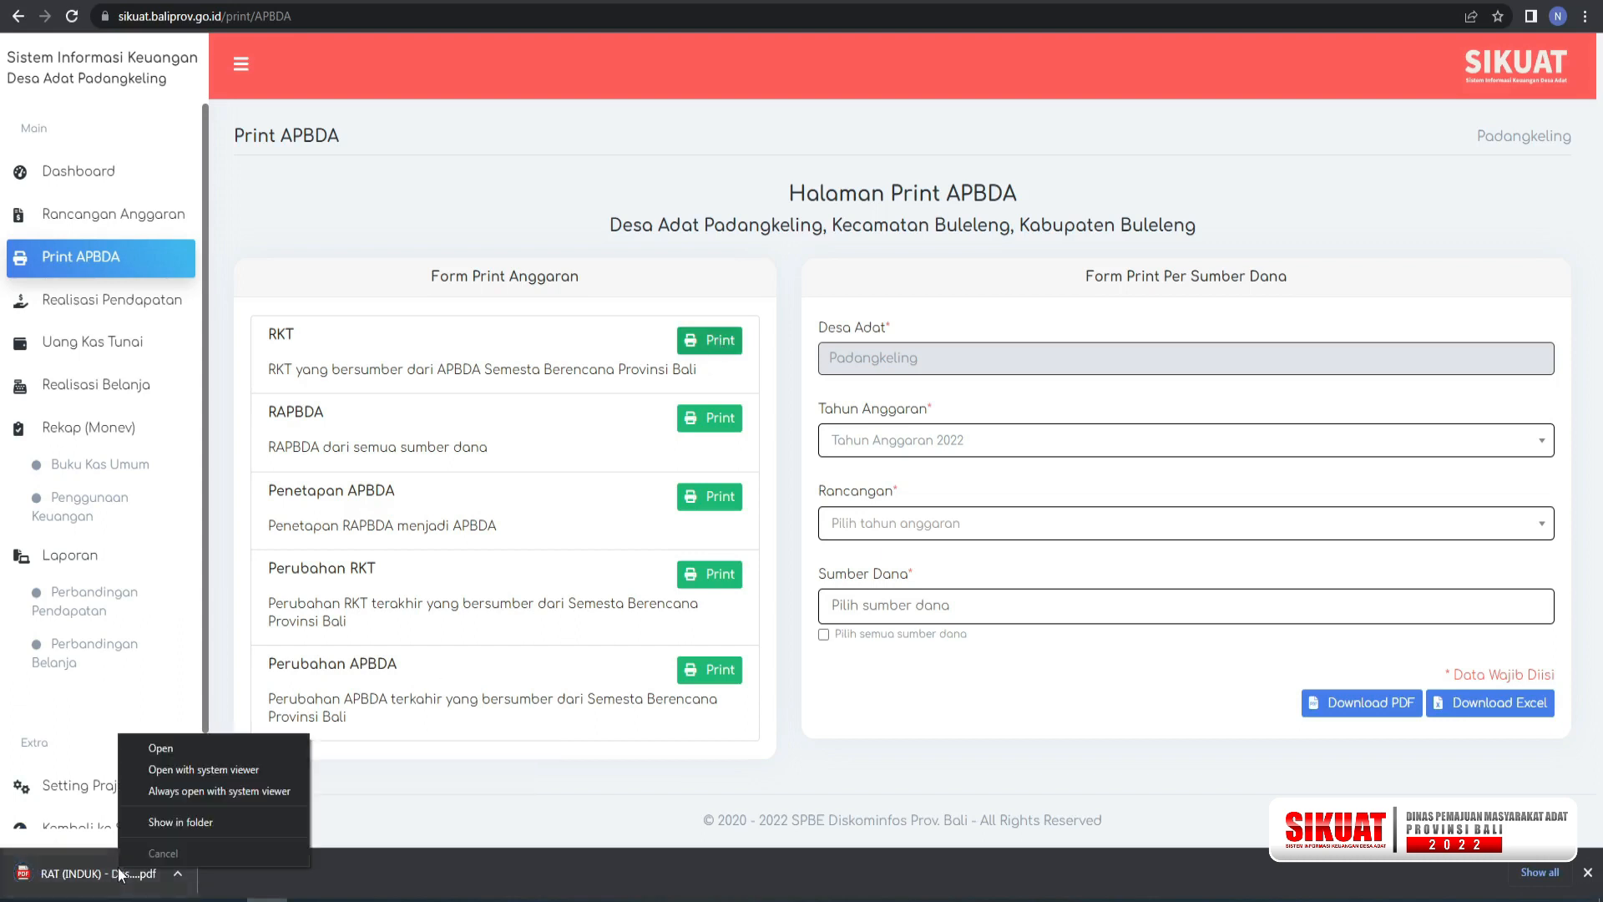
click(157, 749)
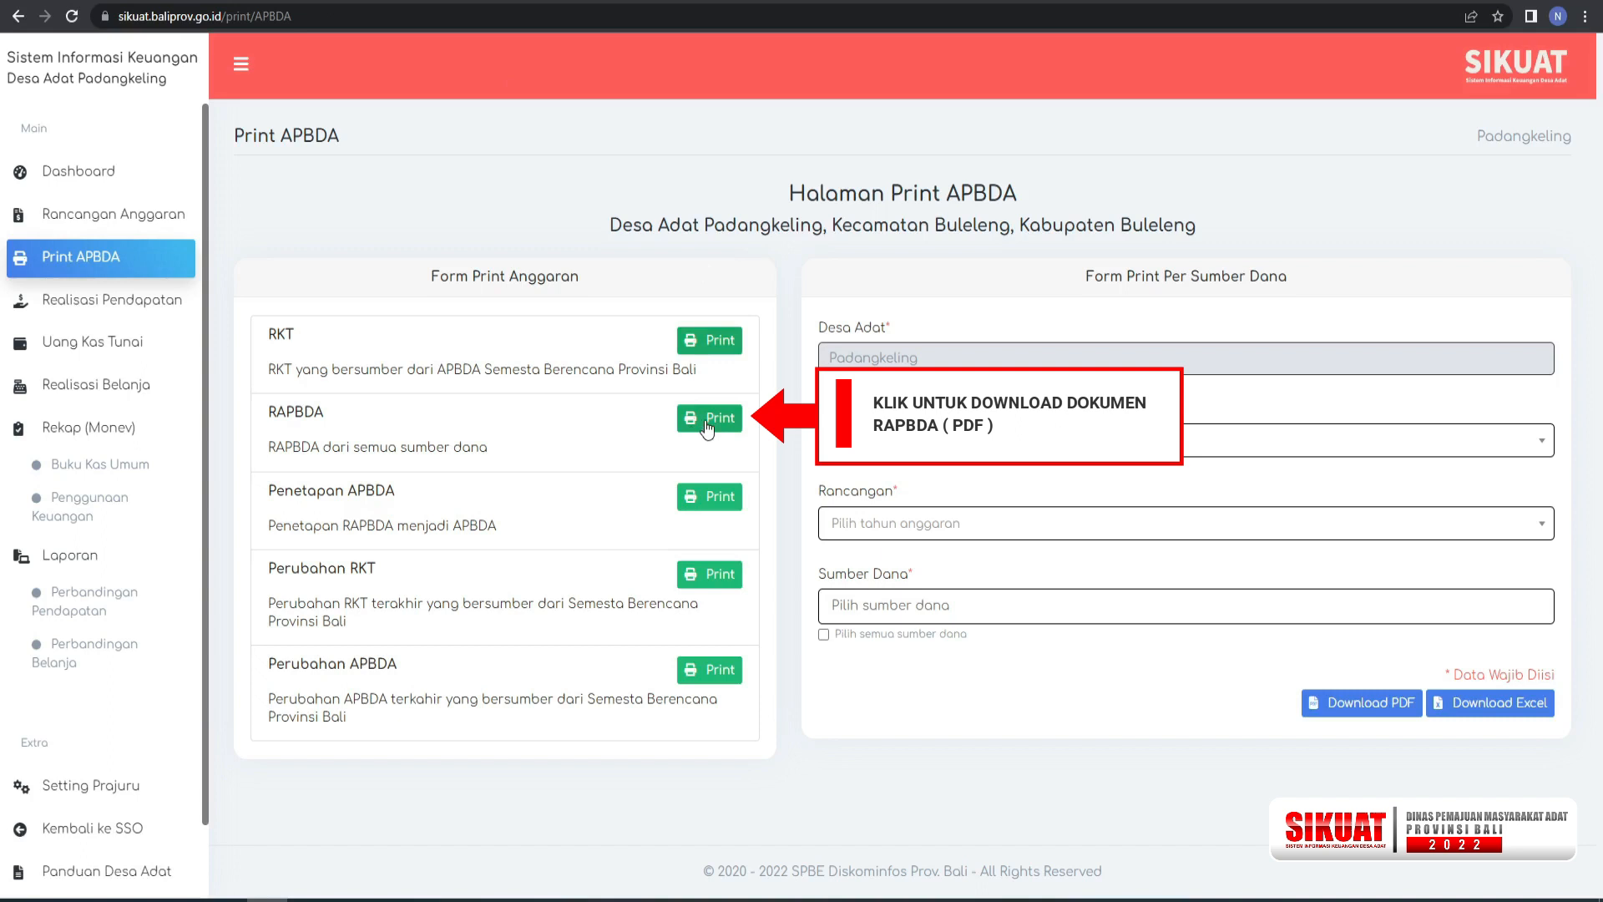
Download the RAPBDA document as a PDF and open the downloaded file.
click(708, 419)
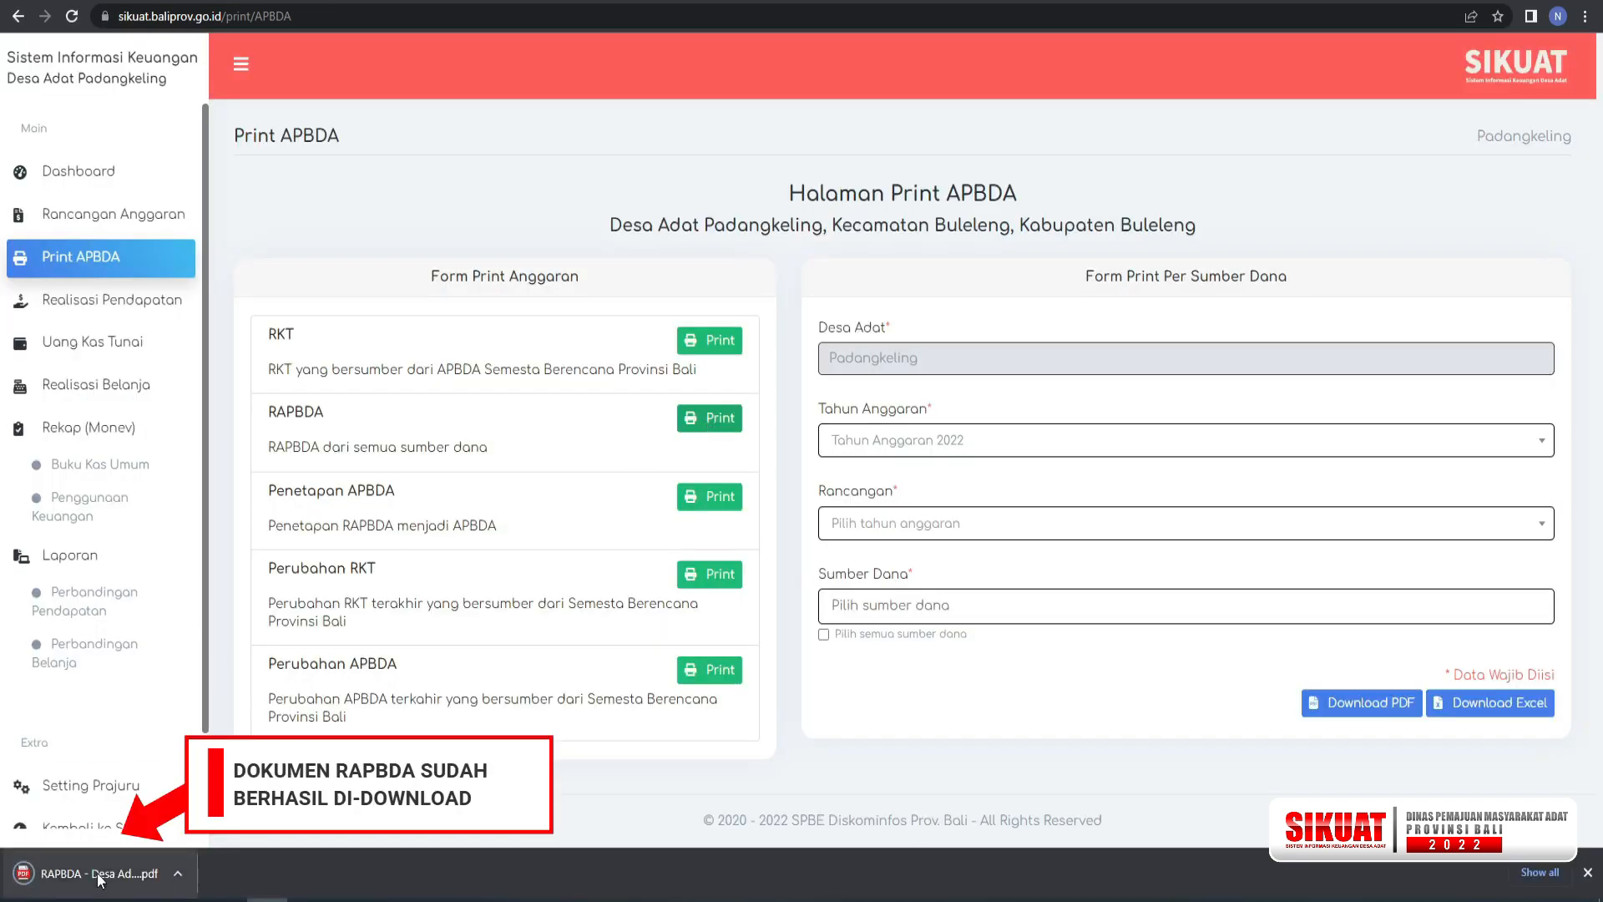
right_click(98, 878)
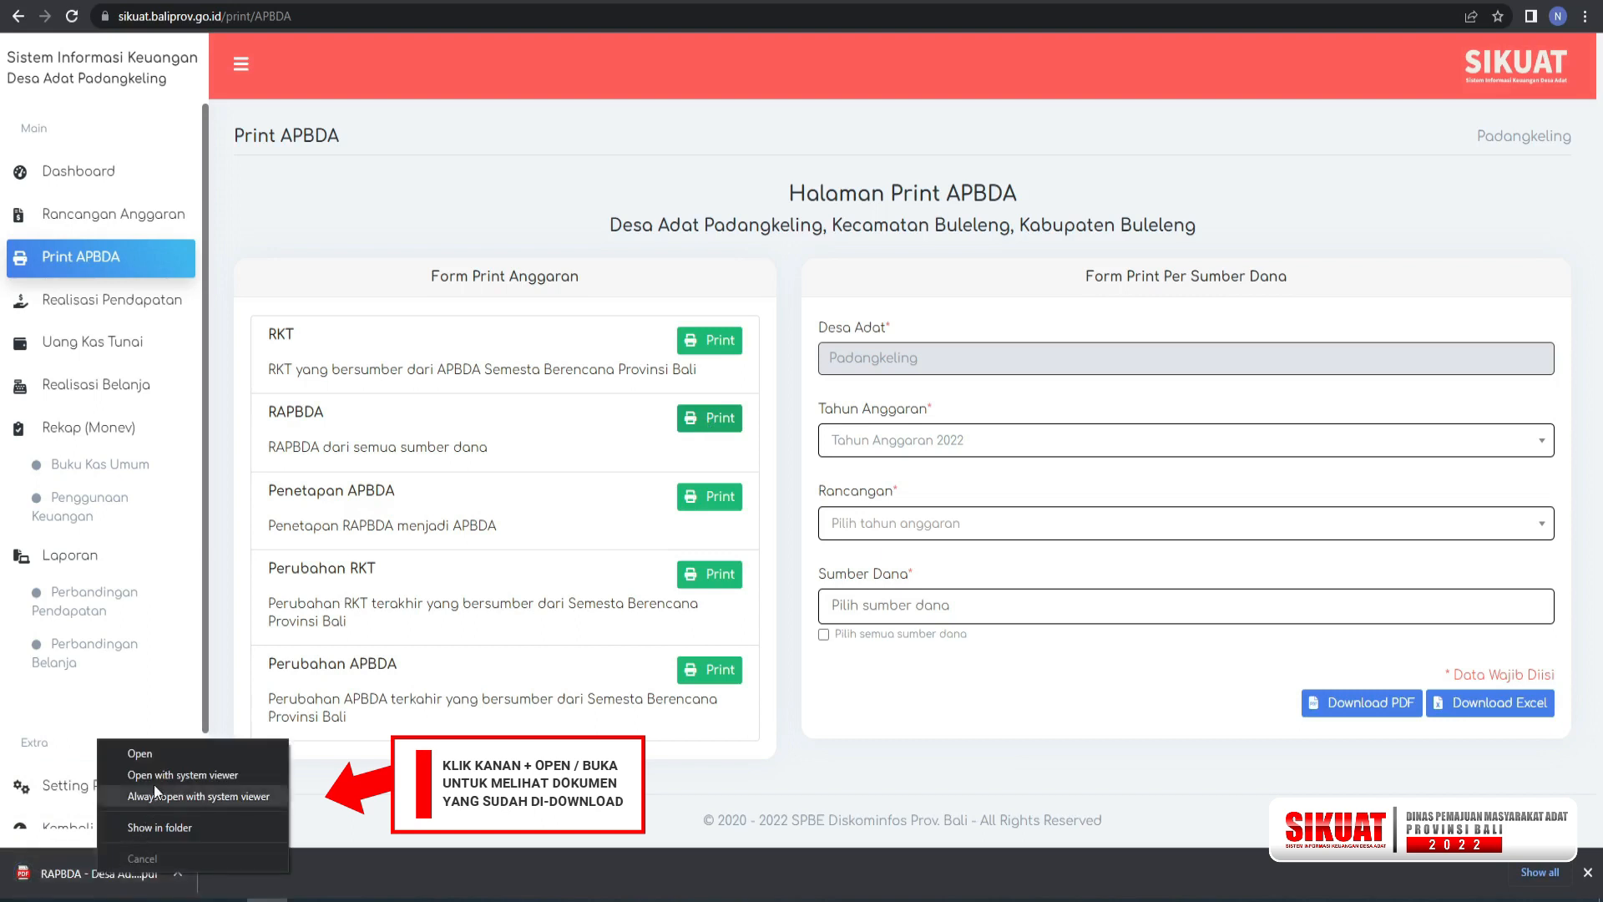
click(158, 754)
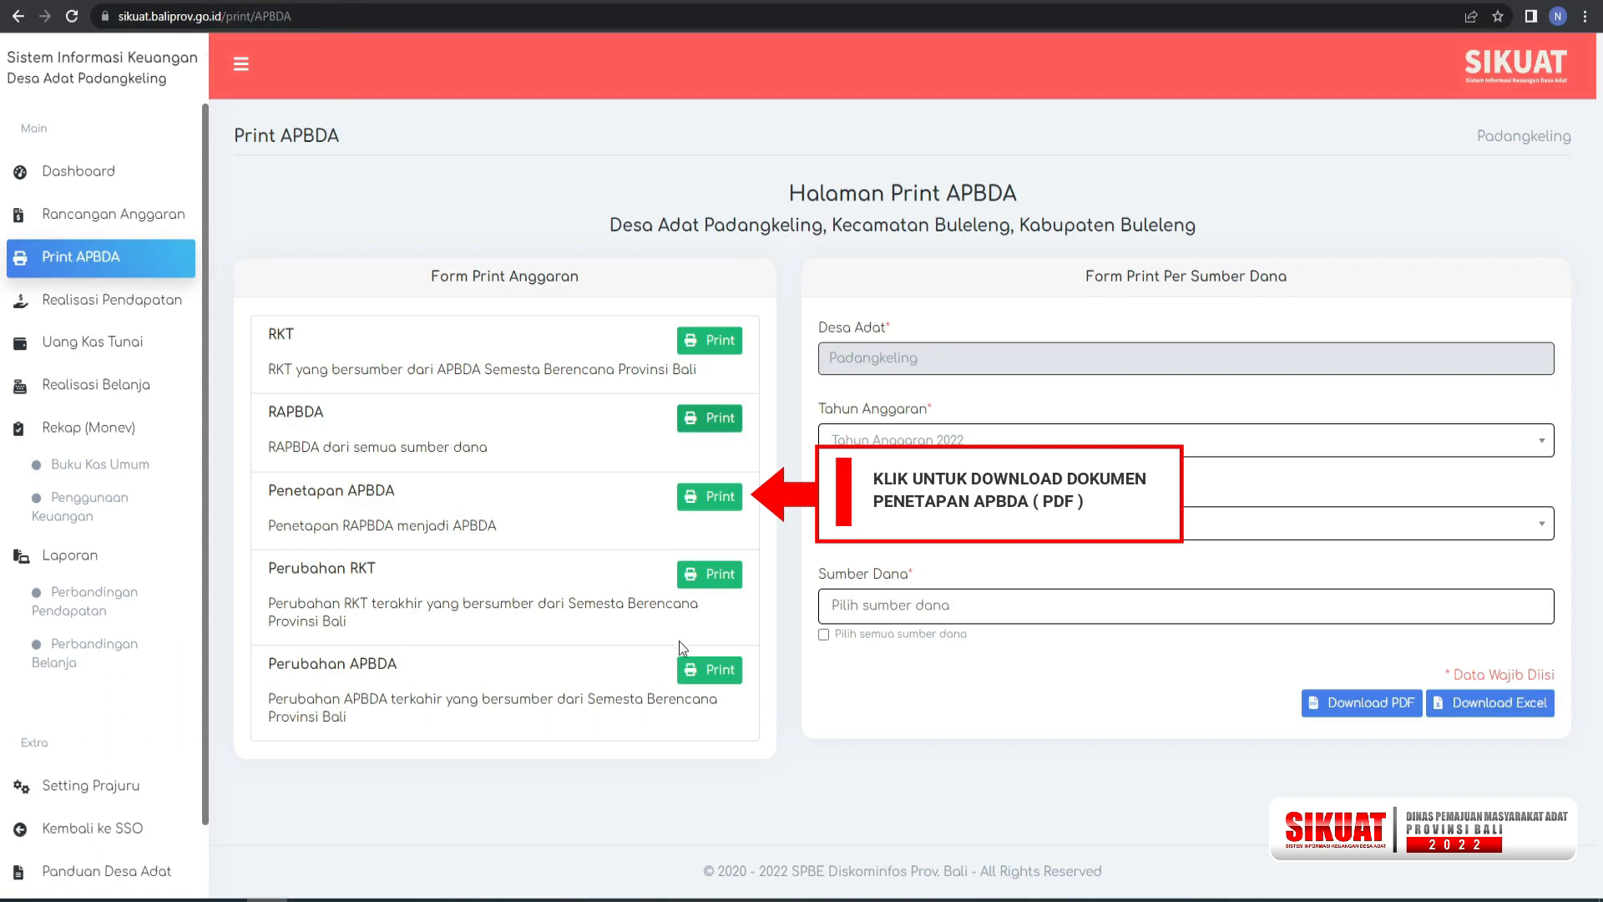
Download the Penetapan APBDA document as a PDF and open the downloaded file.
click(719, 496)
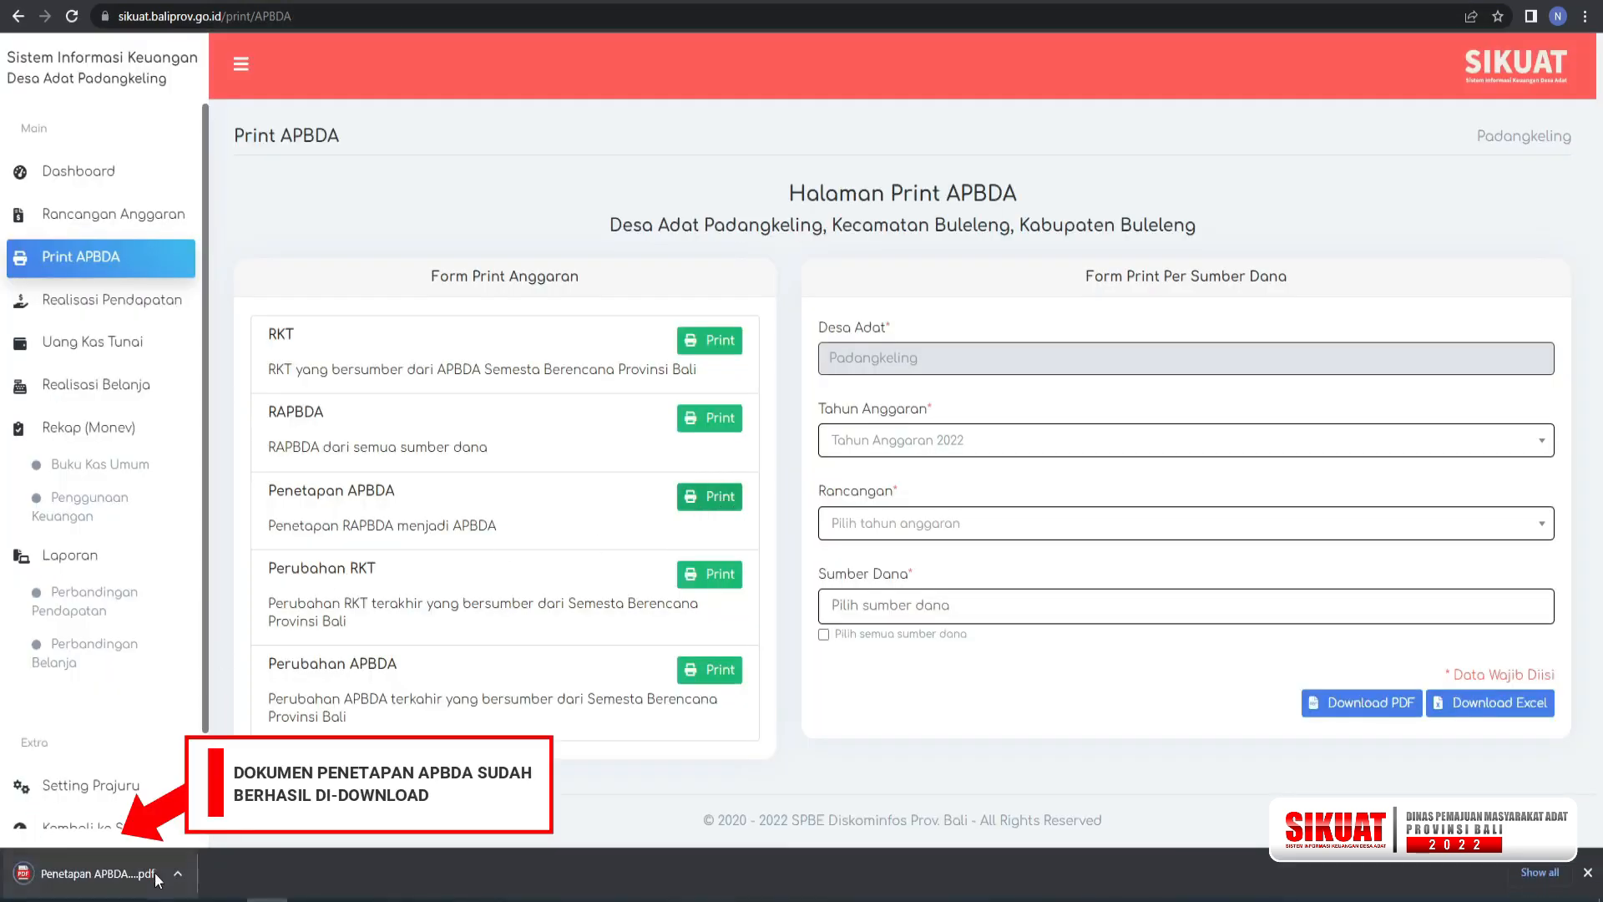
right_click(140, 876)
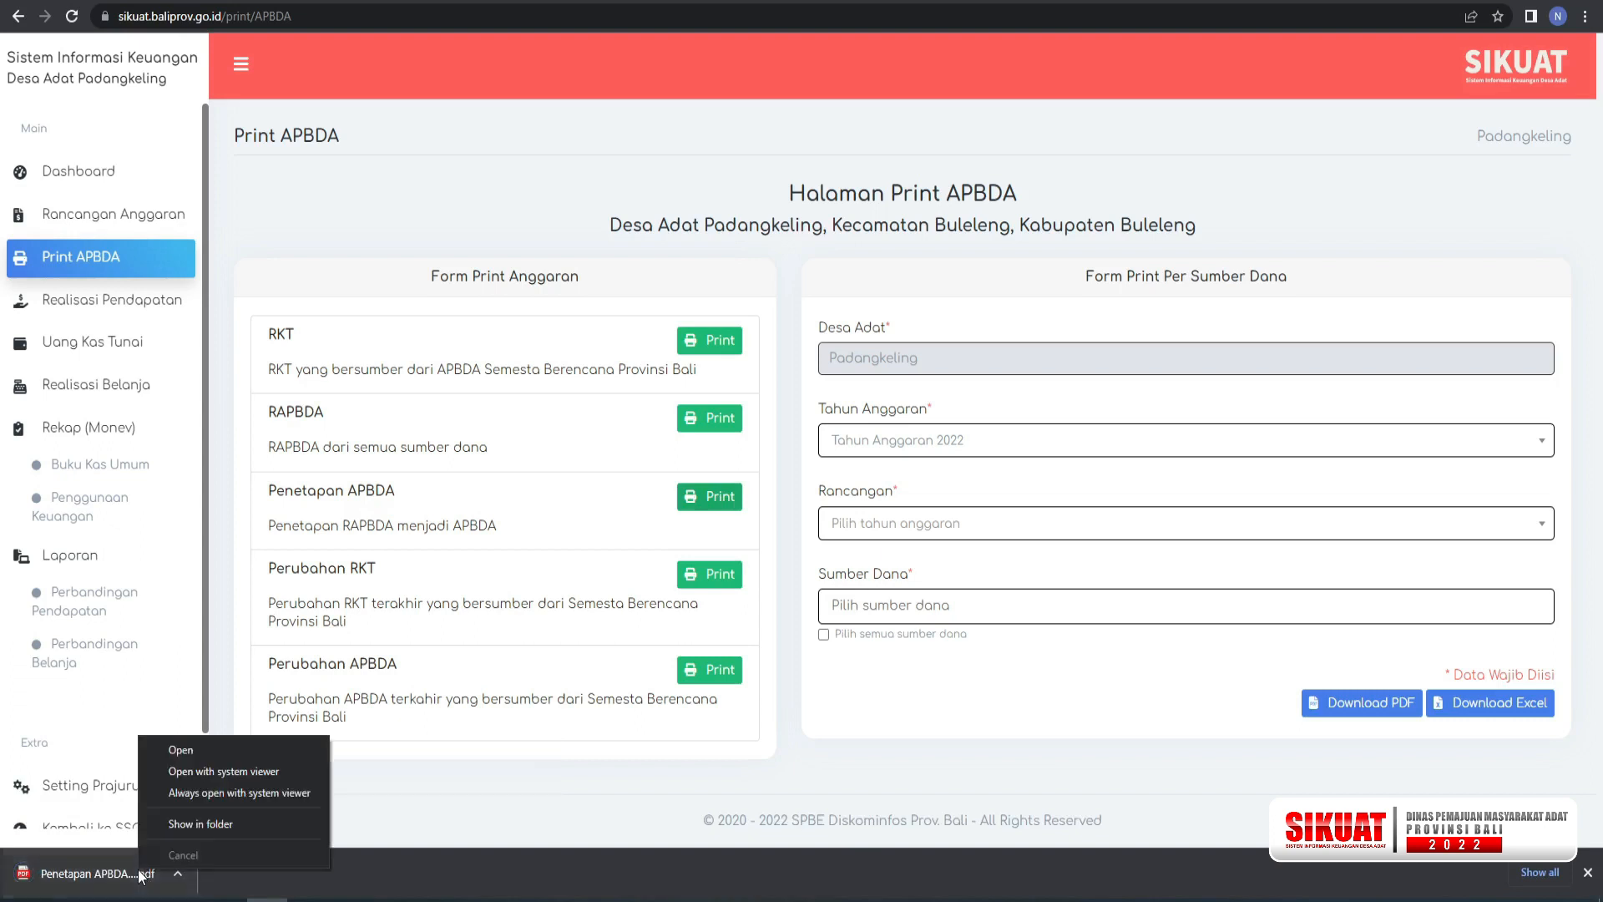
click(199, 750)
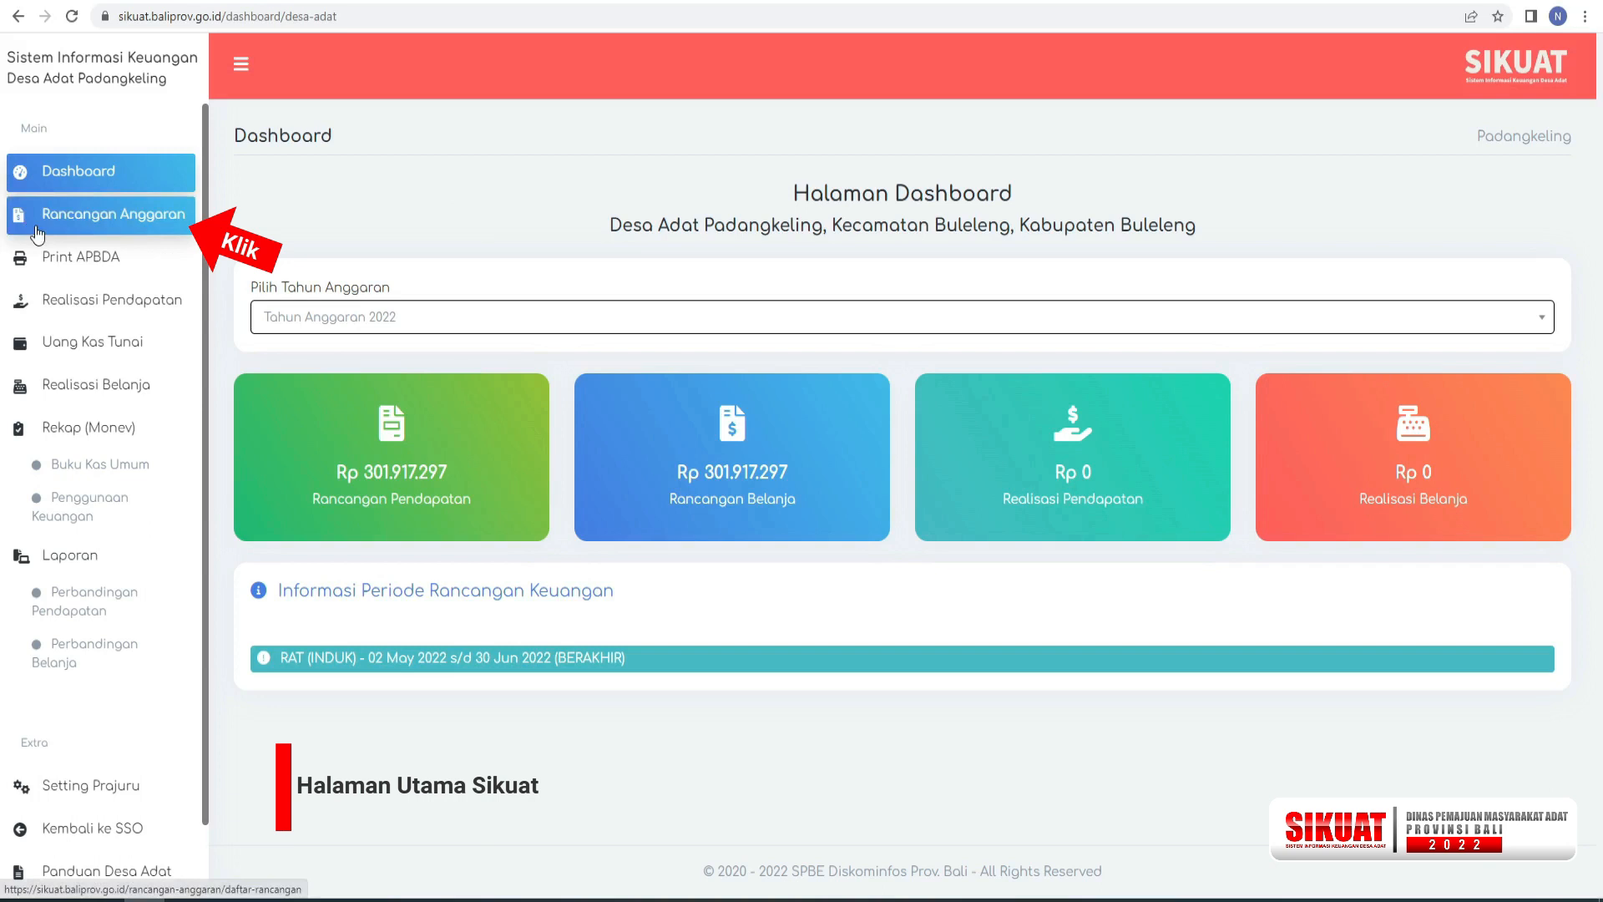
Add a new budget plan for Tahun Anggaran 2022 with the period PERUBAHAN APBDA and save it.
click(65, 225)
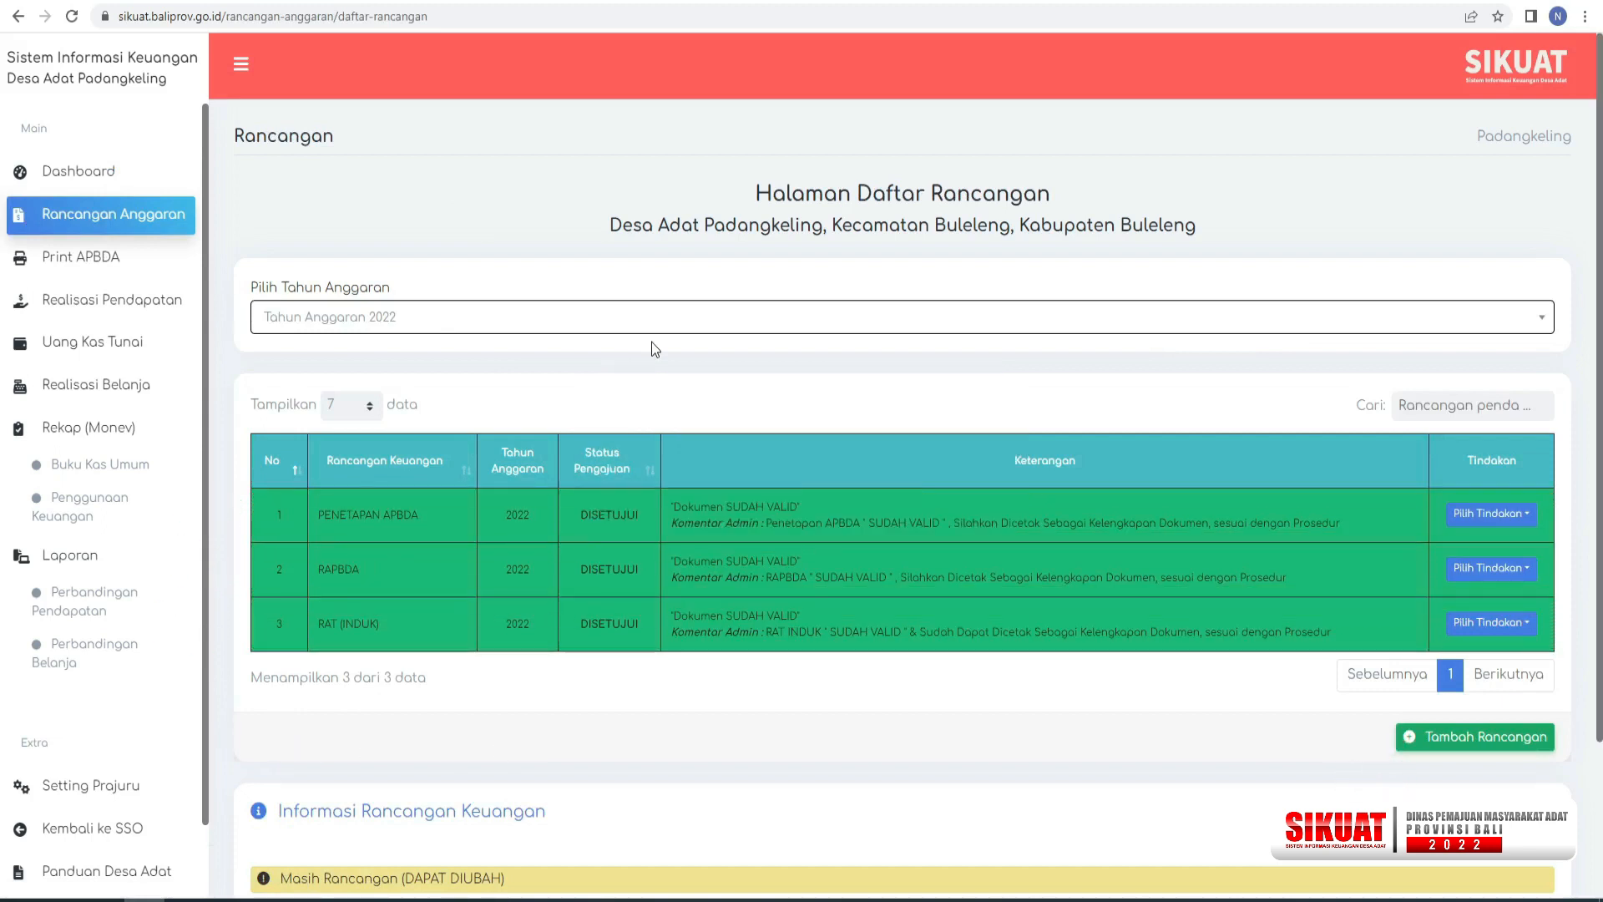
click(1493, 739)
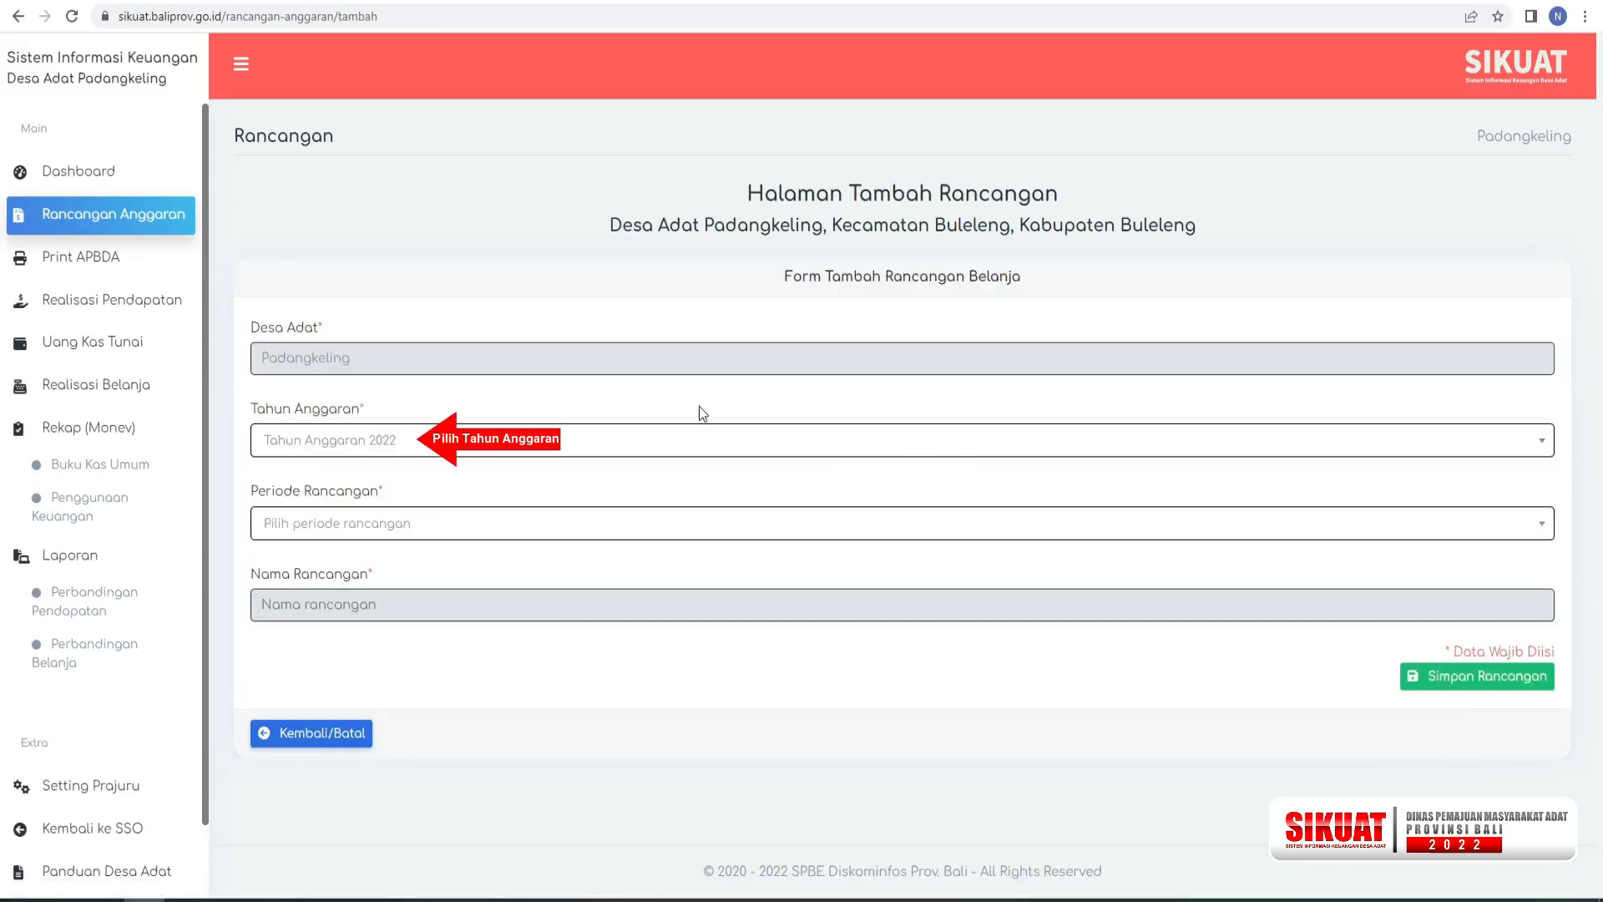
click(459, 451)
click(445, 521)
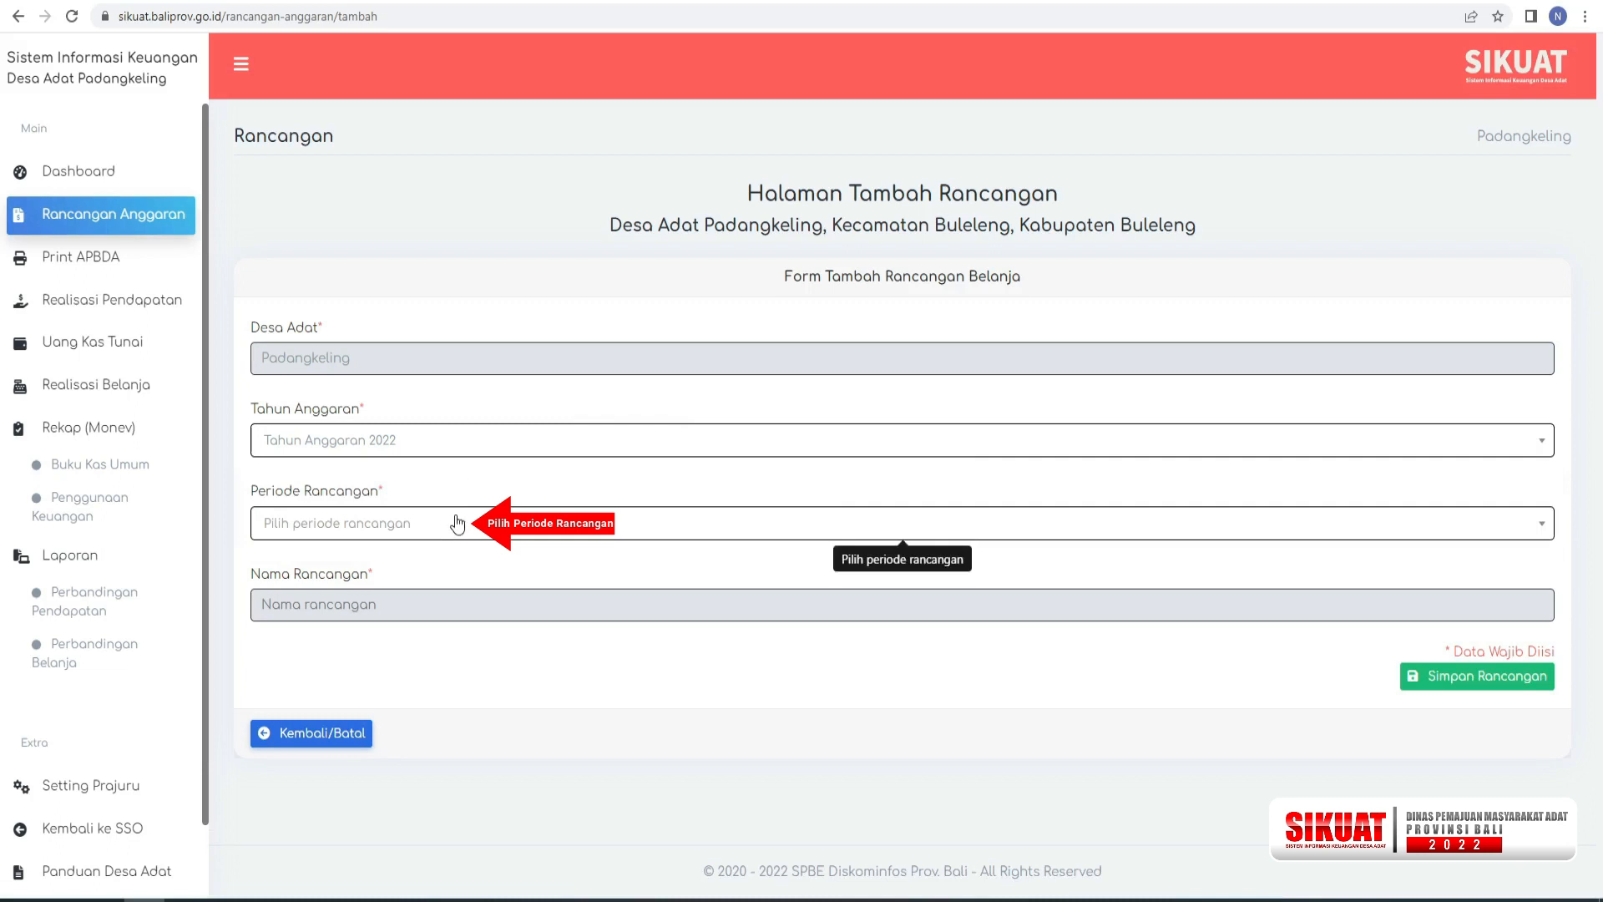
click(449, 519)
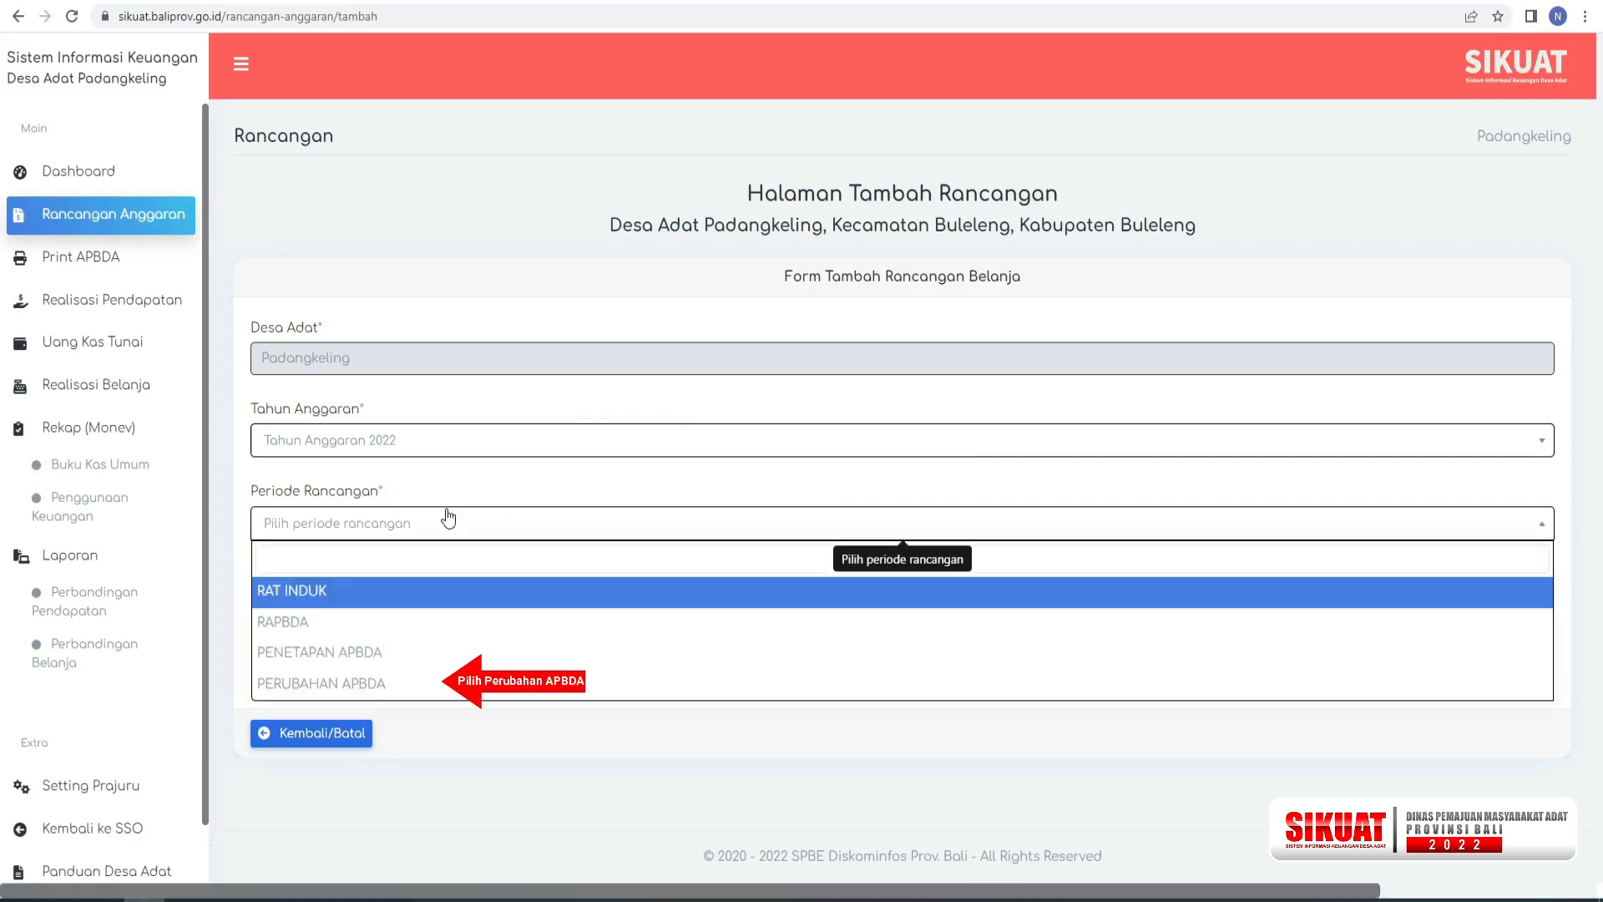
click(400, 694)
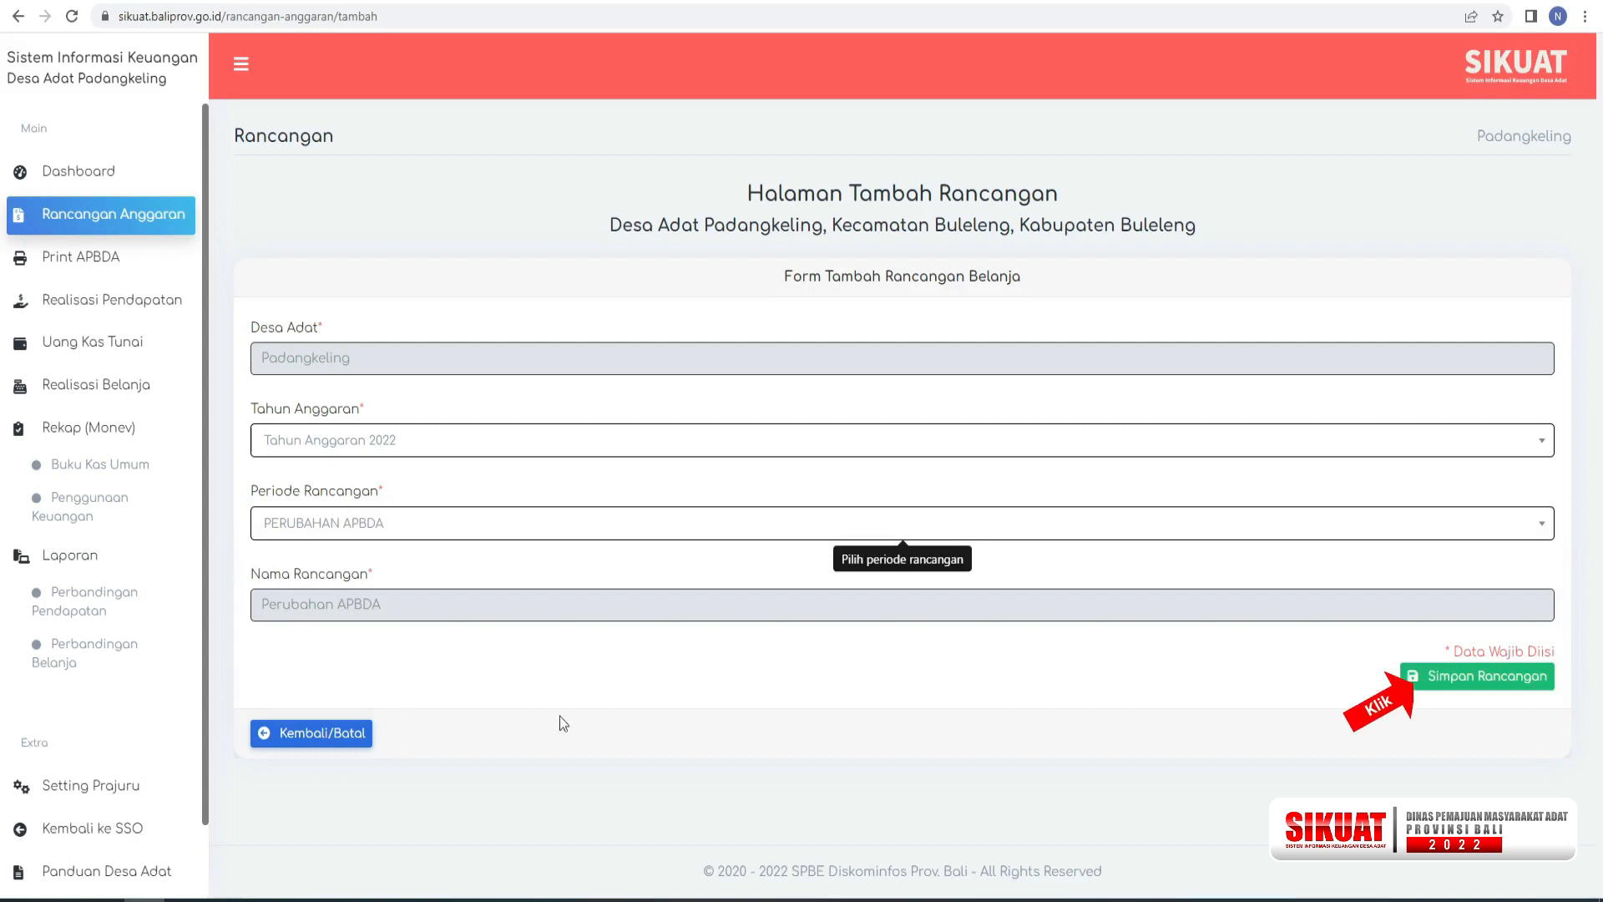
click(1442, 685)
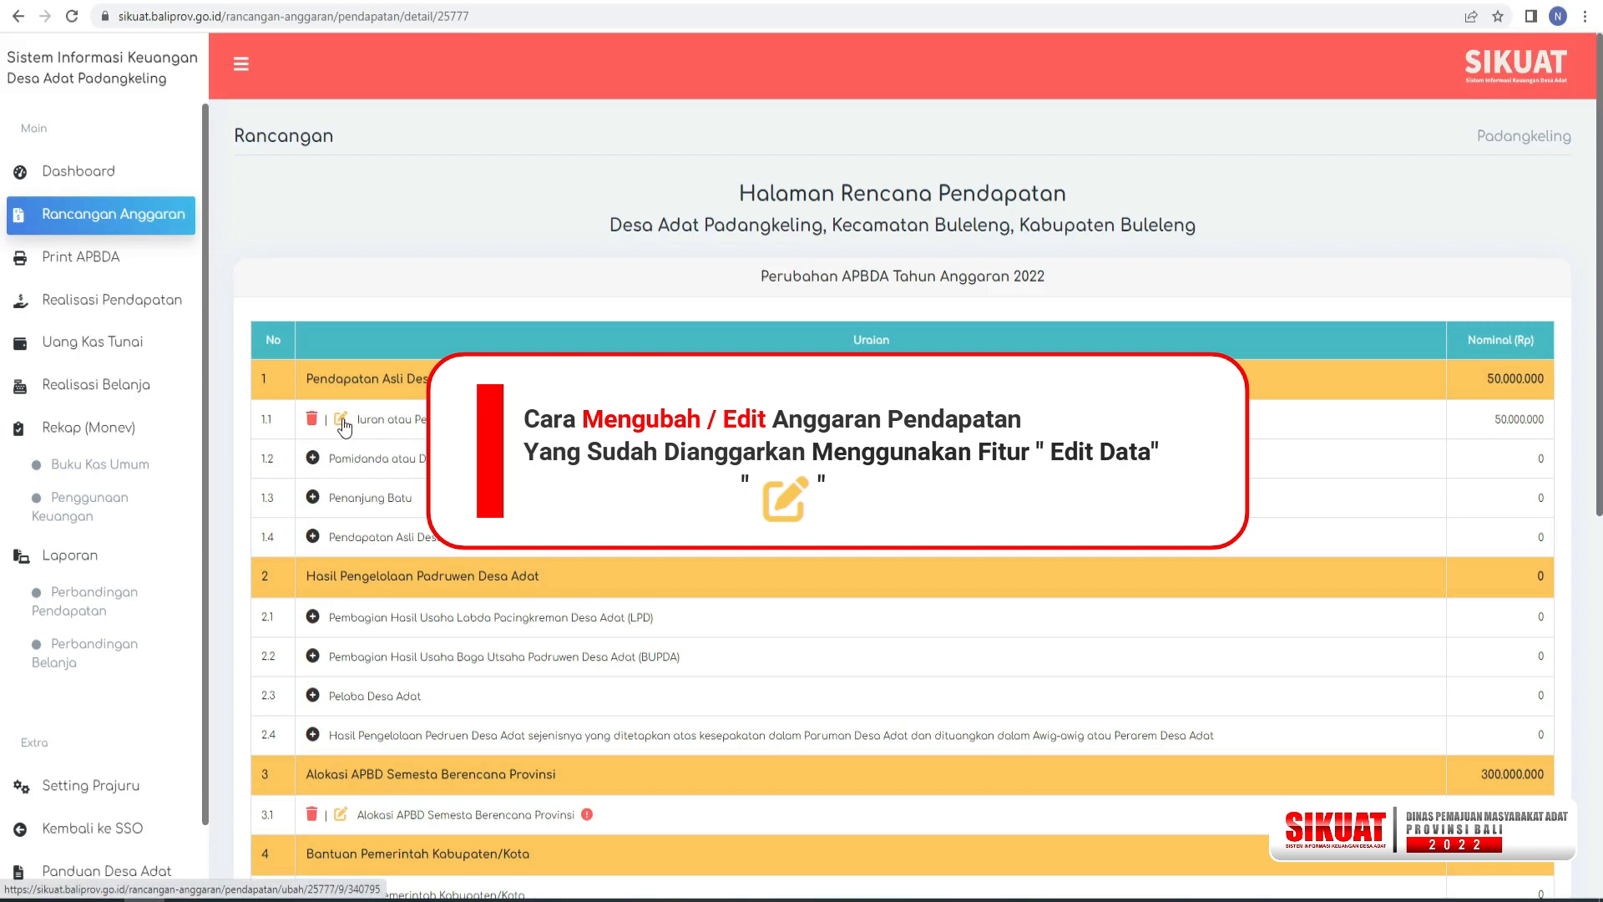
In the Perubahan APBDA income plan, set the nominal of Iuran atau Peturunan Krama Desa Adat to Rp 60.000.000 and save.
click(342, 420)
click(307, 535)
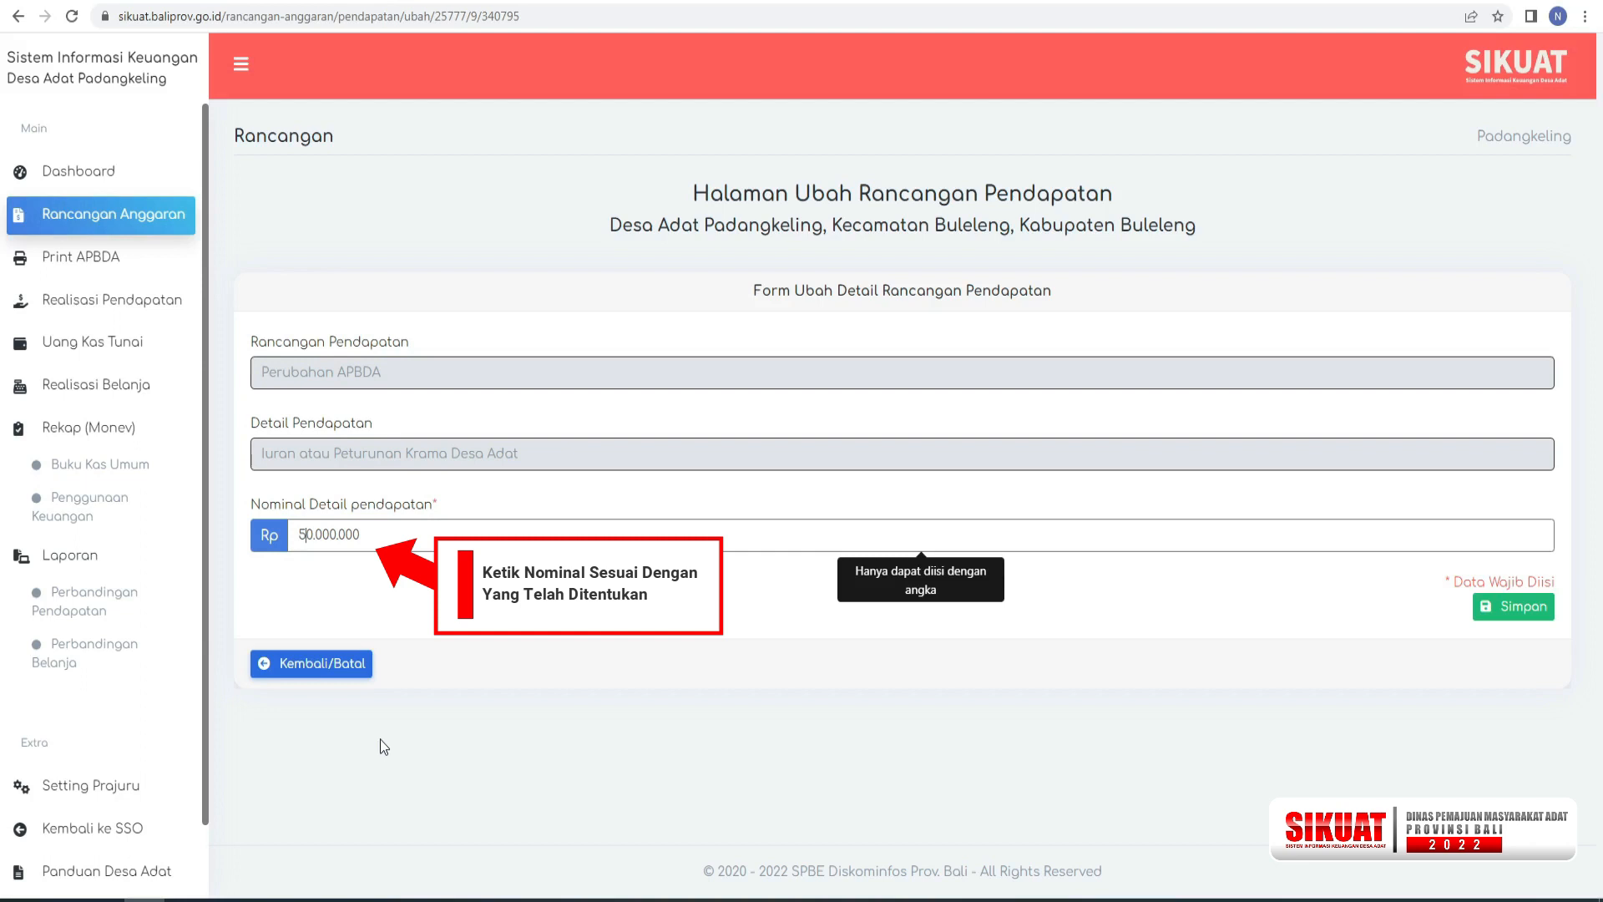
key(BackSpace)
text(6)
click(504, 594)
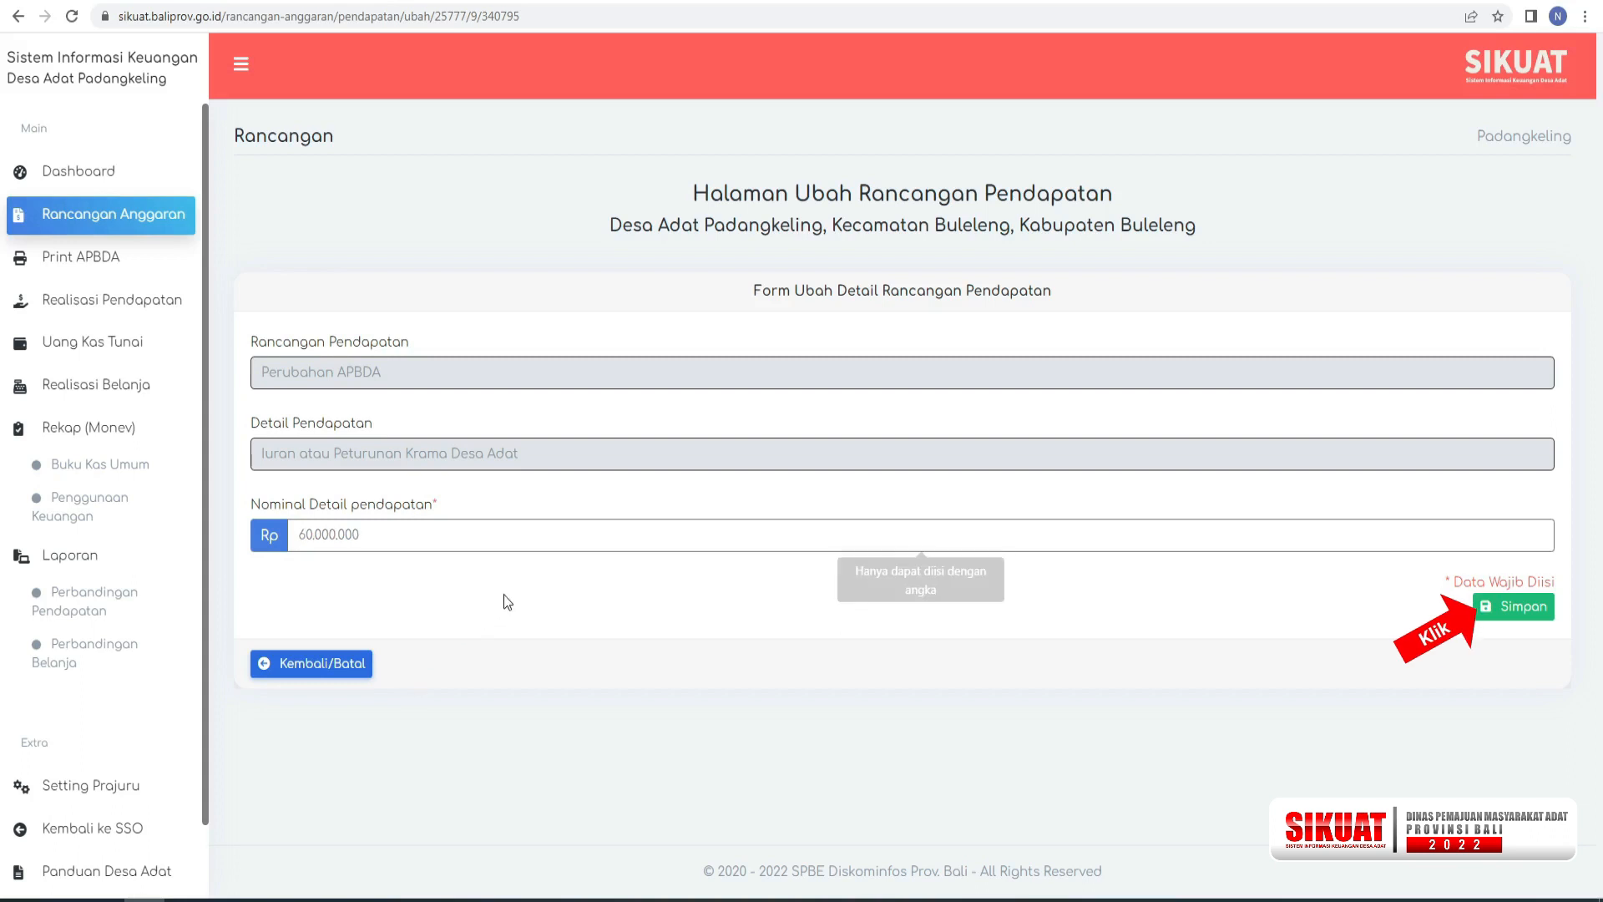
click(1514, 608)
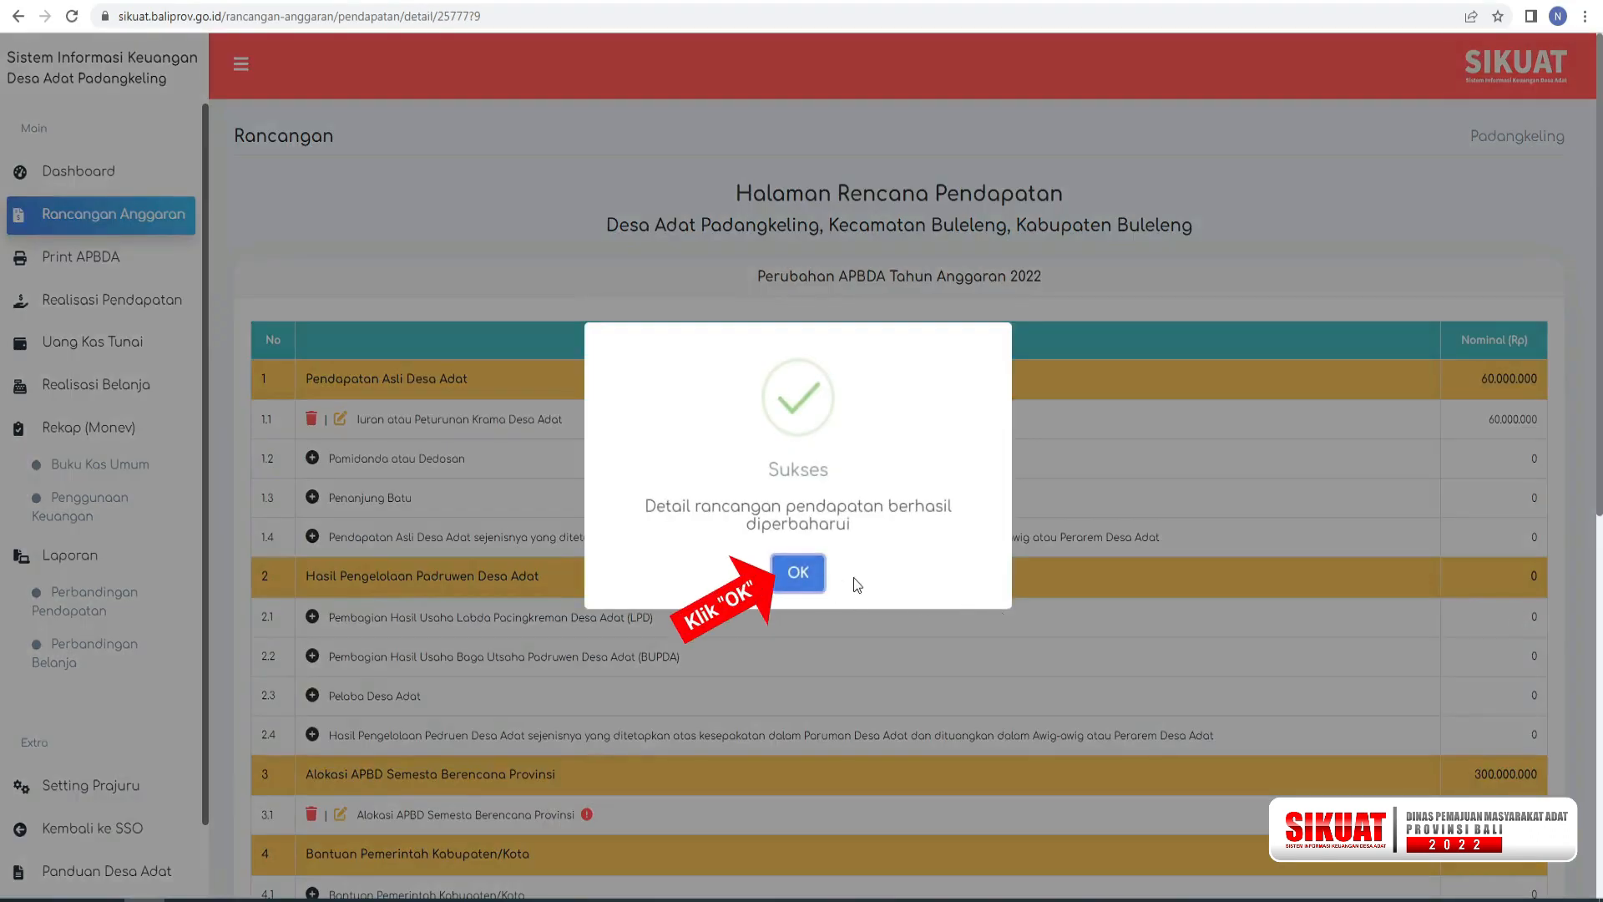
click(799, 573)
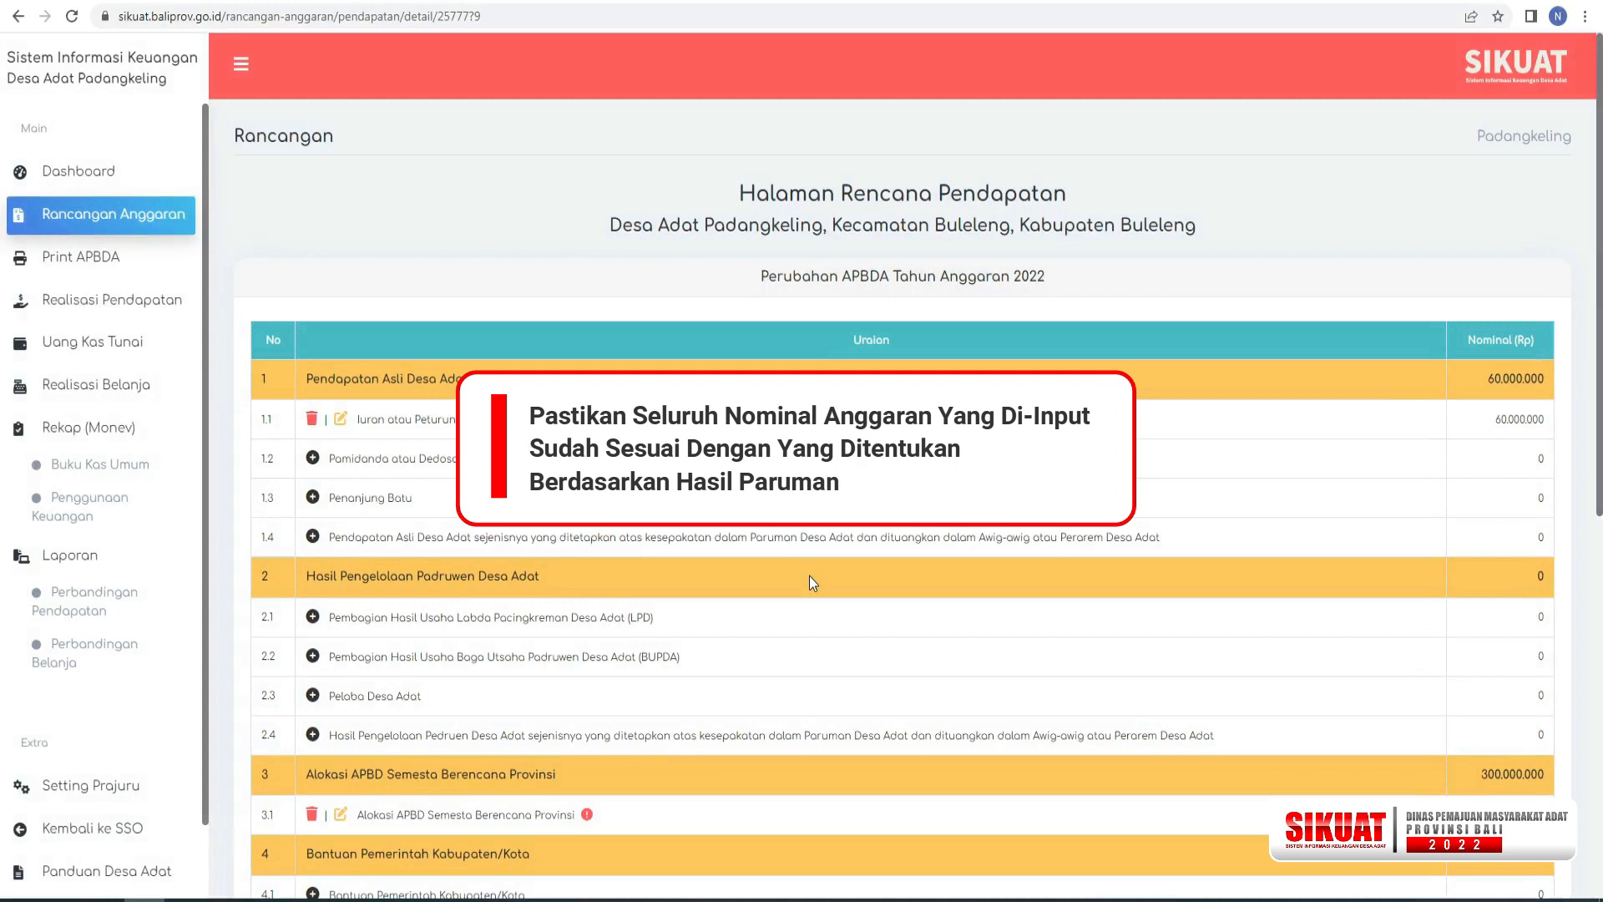
Proceed to the spending plan and add Rp 60.000.000 from Iuran atau Peturunan Krama Desa Adat to Belanja Upakara, then save.
scroll(809, 574, down, 8)
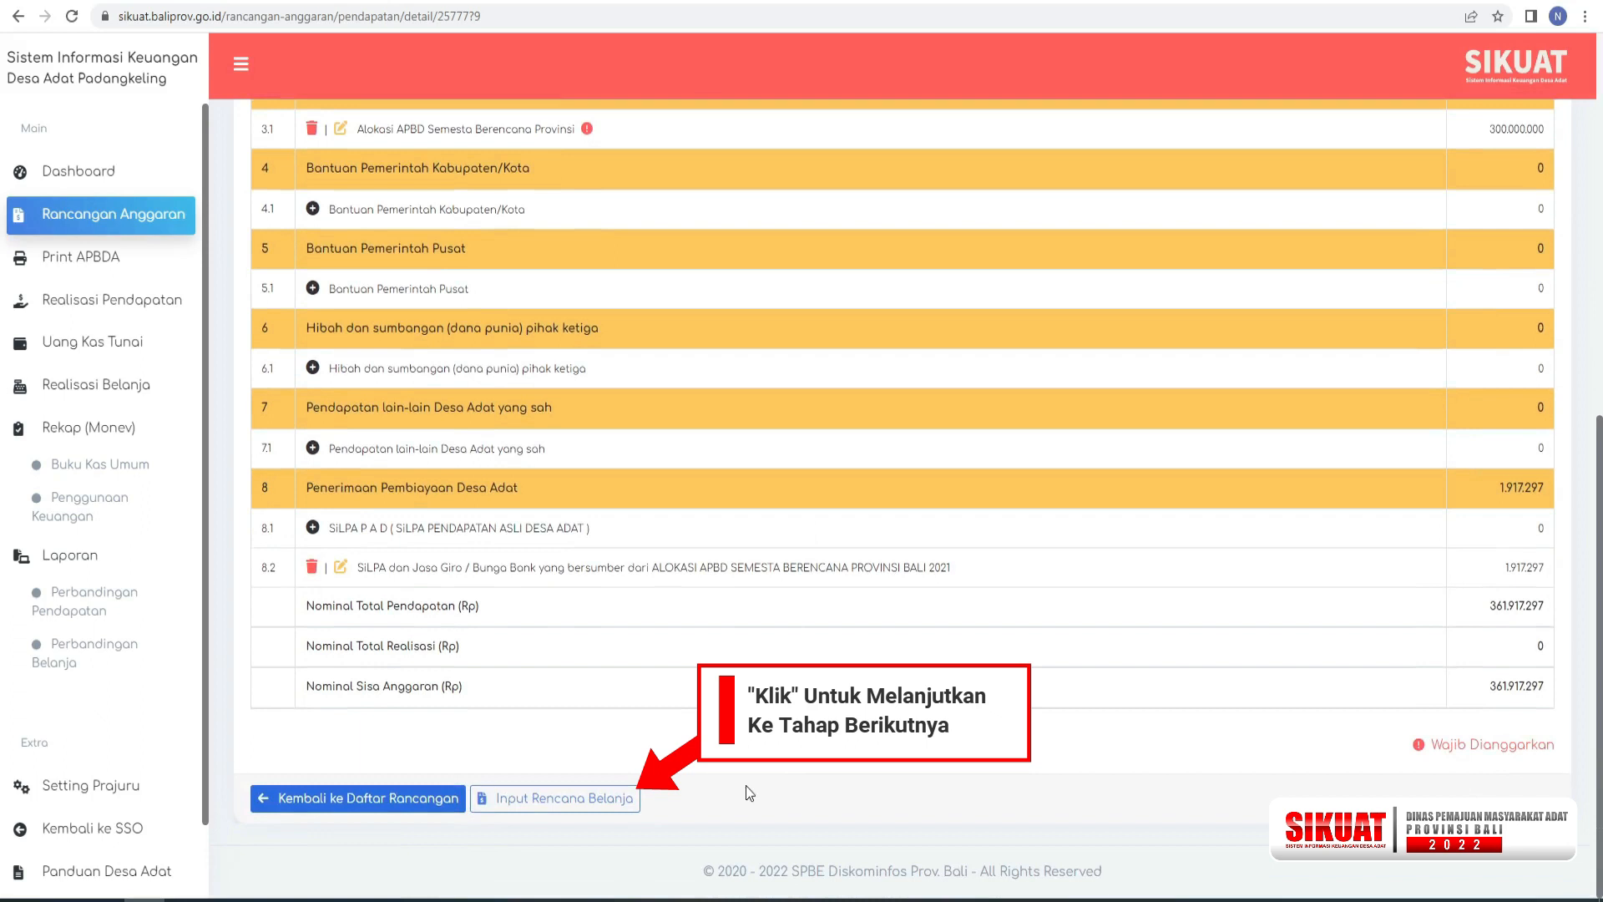
click(560, 803)
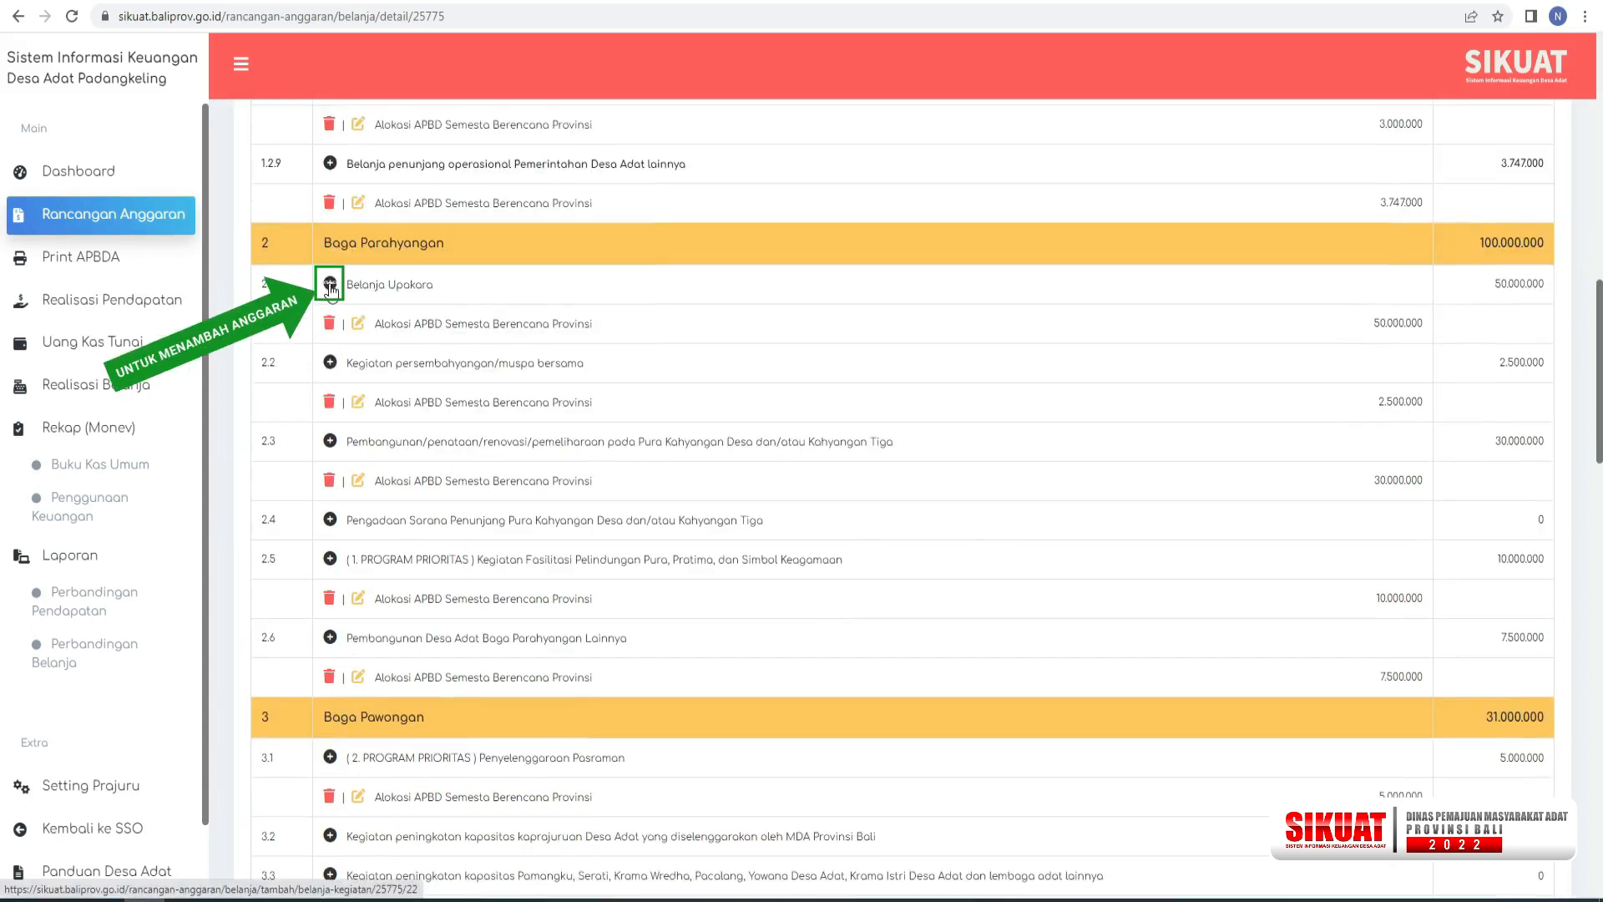
click(330, 286)
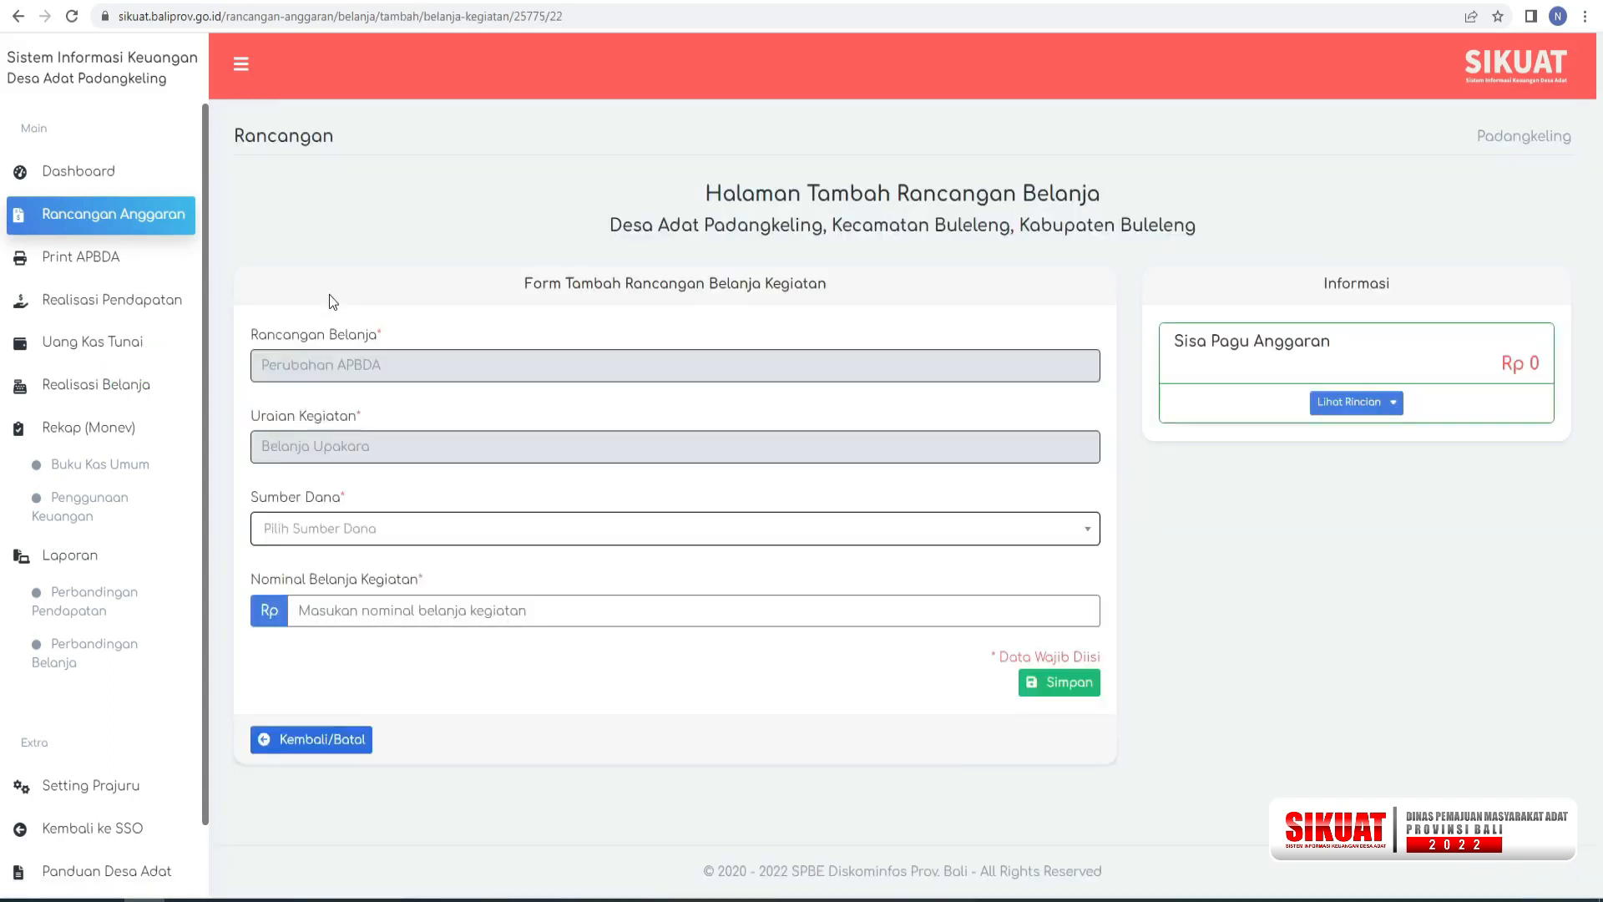
click(1062, 530)
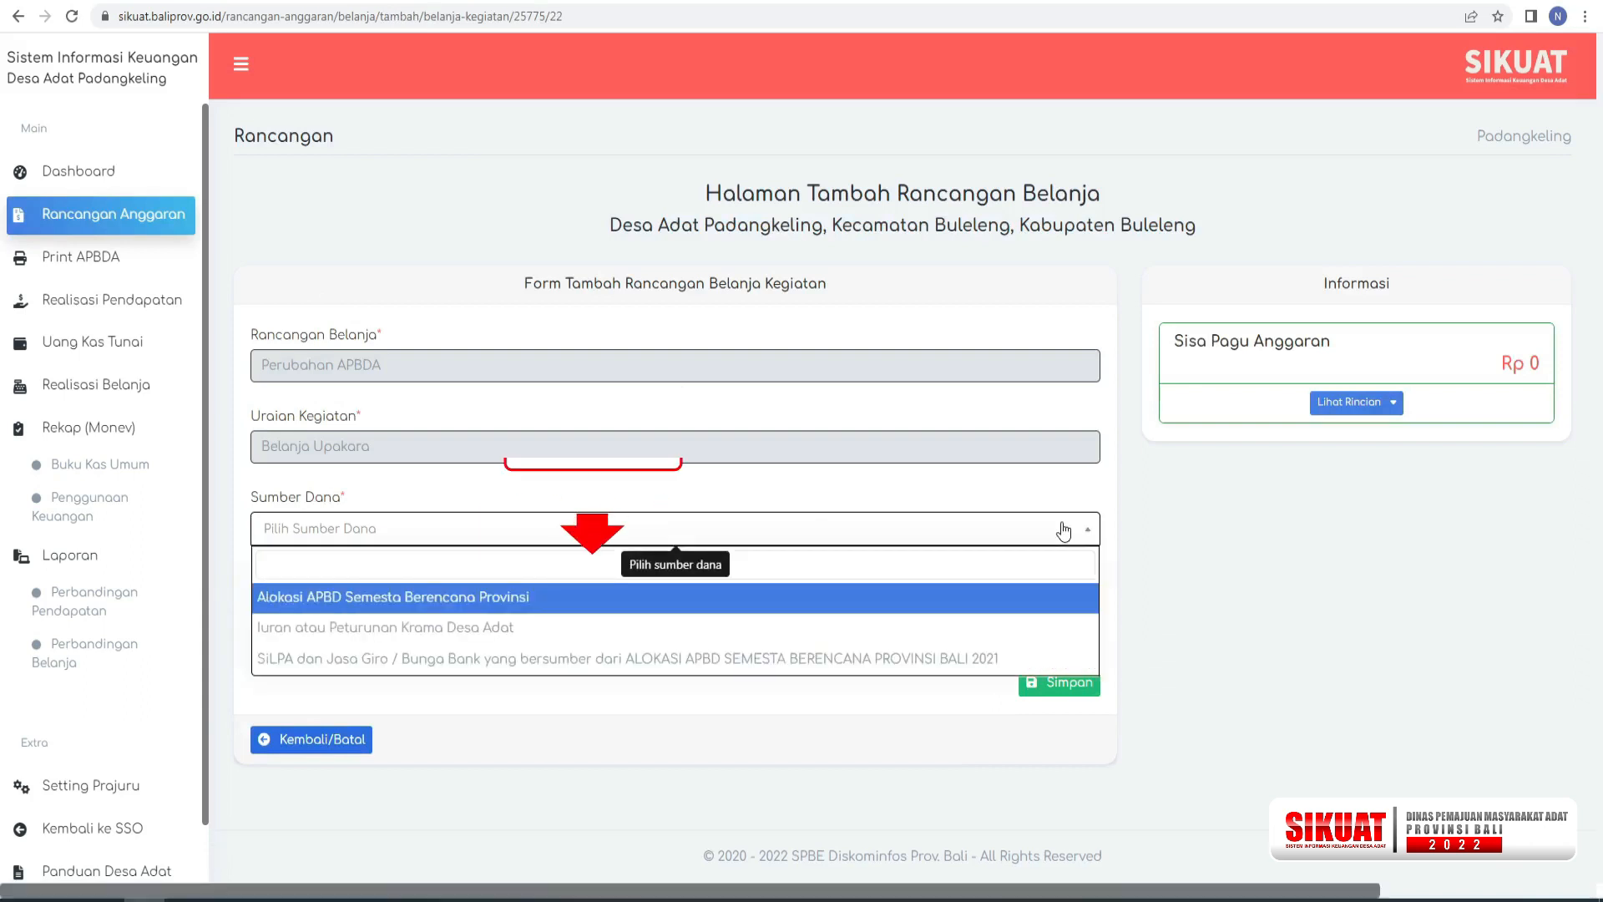
click(391, 627)
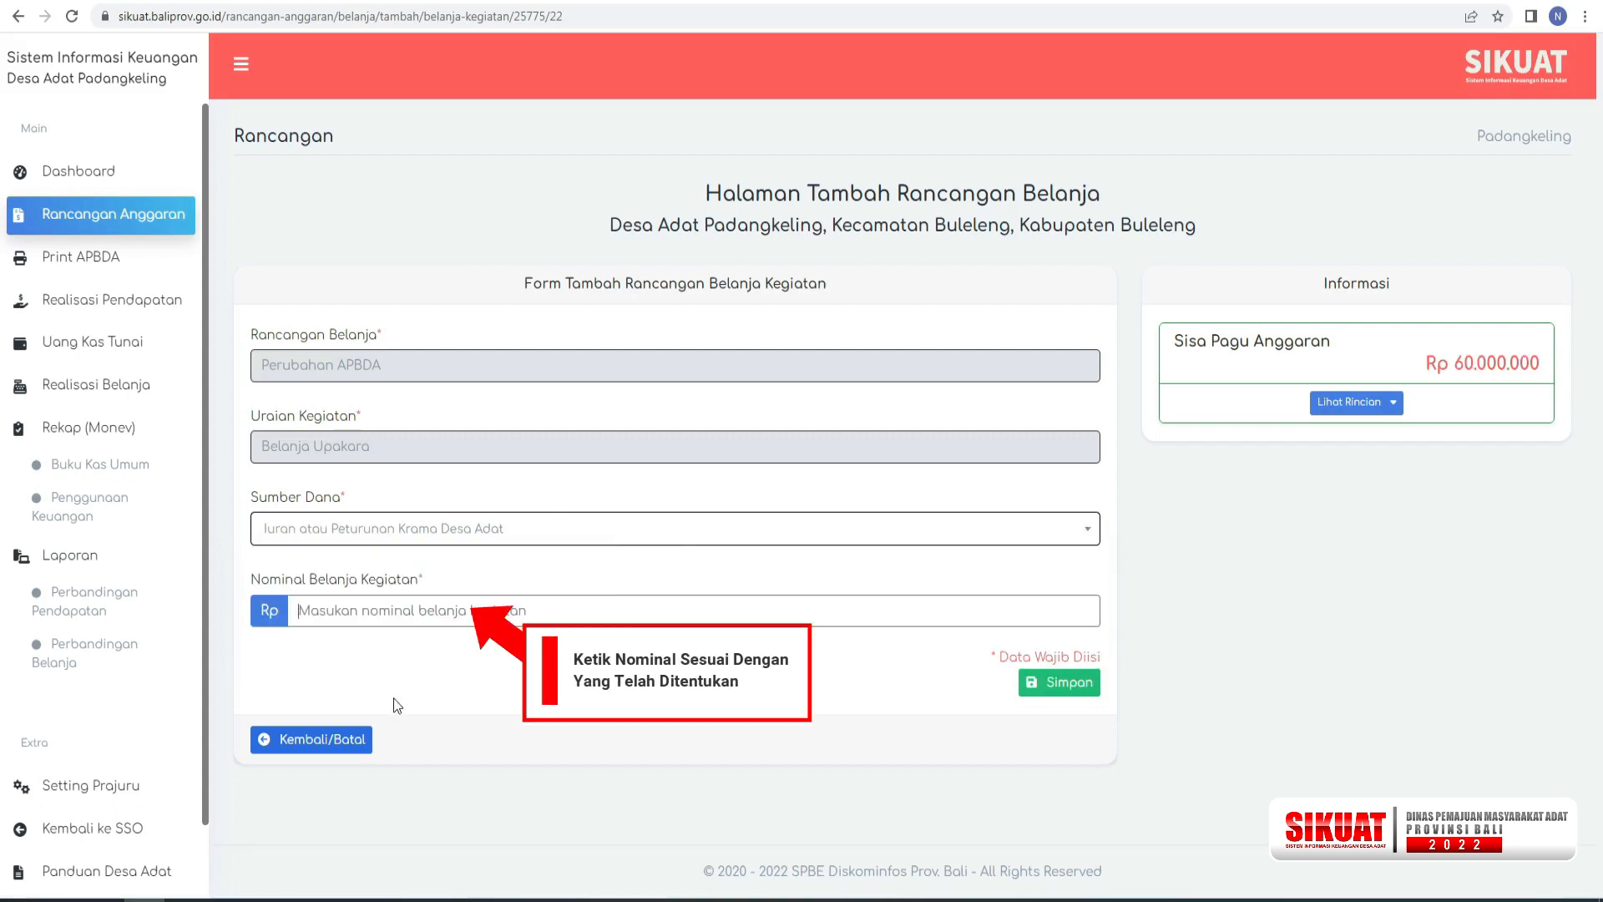
text(60.0000000)
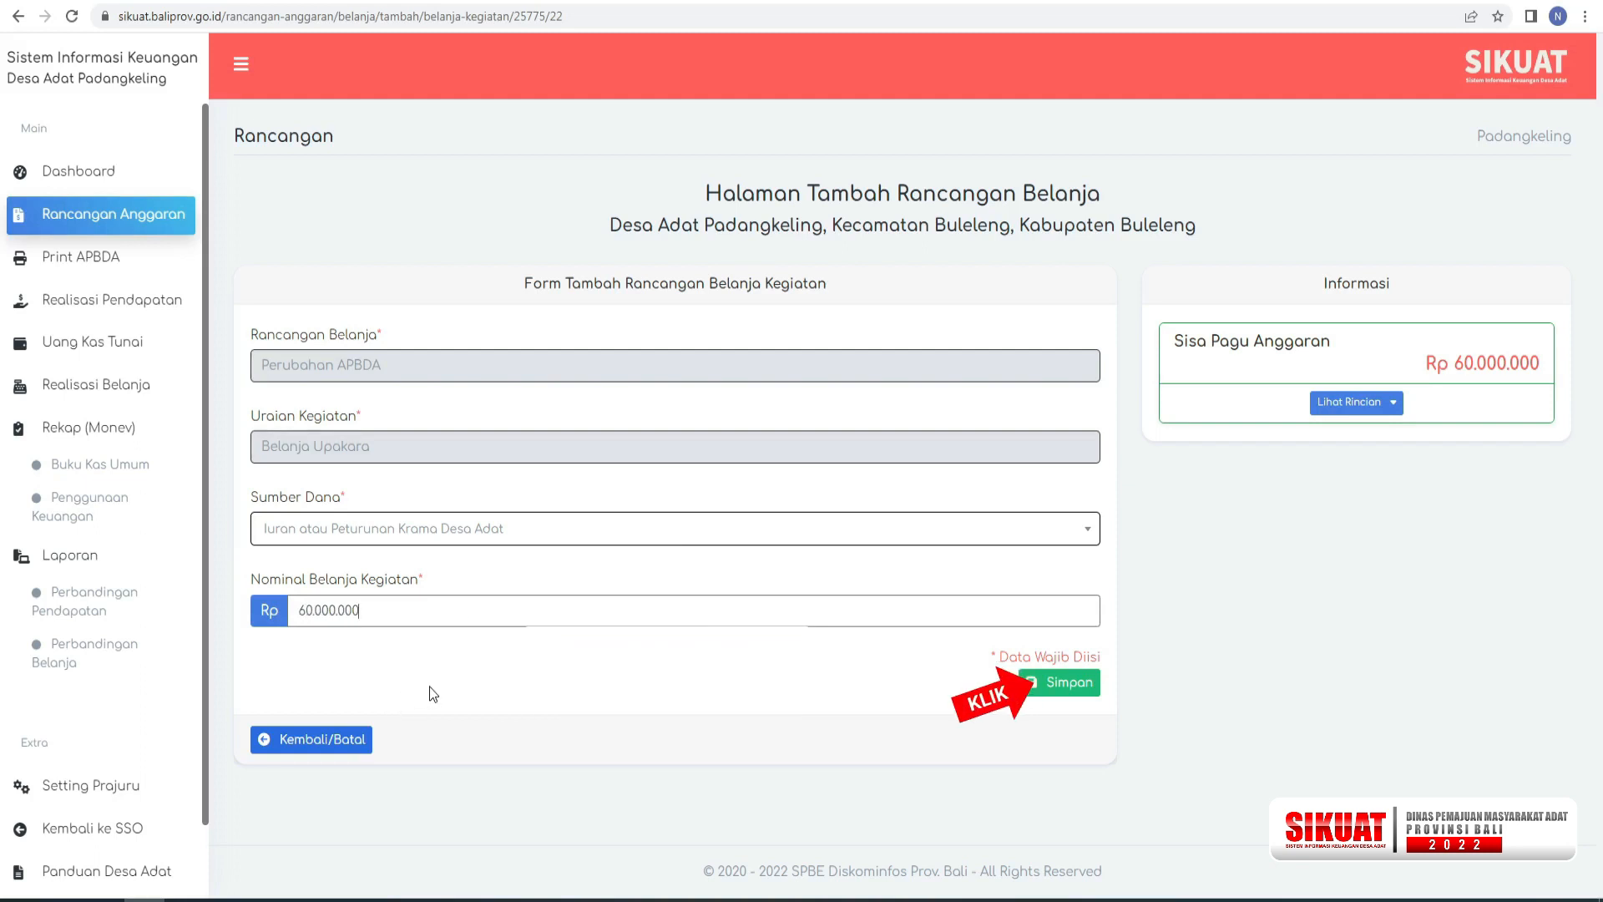
click(1052, 681)
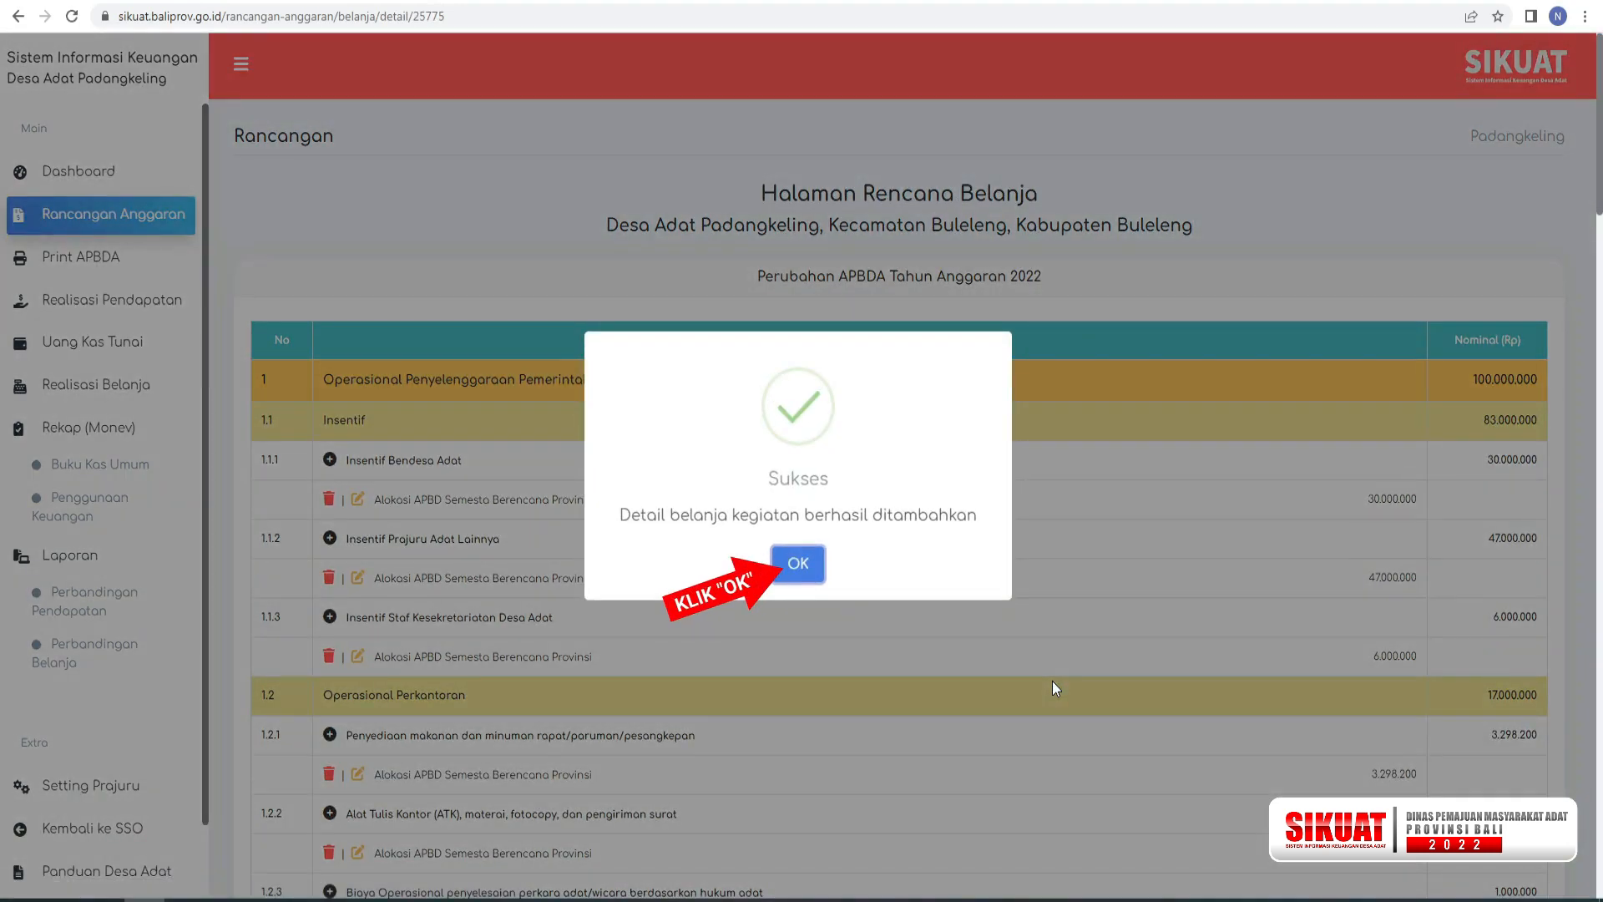
click(798, 564)
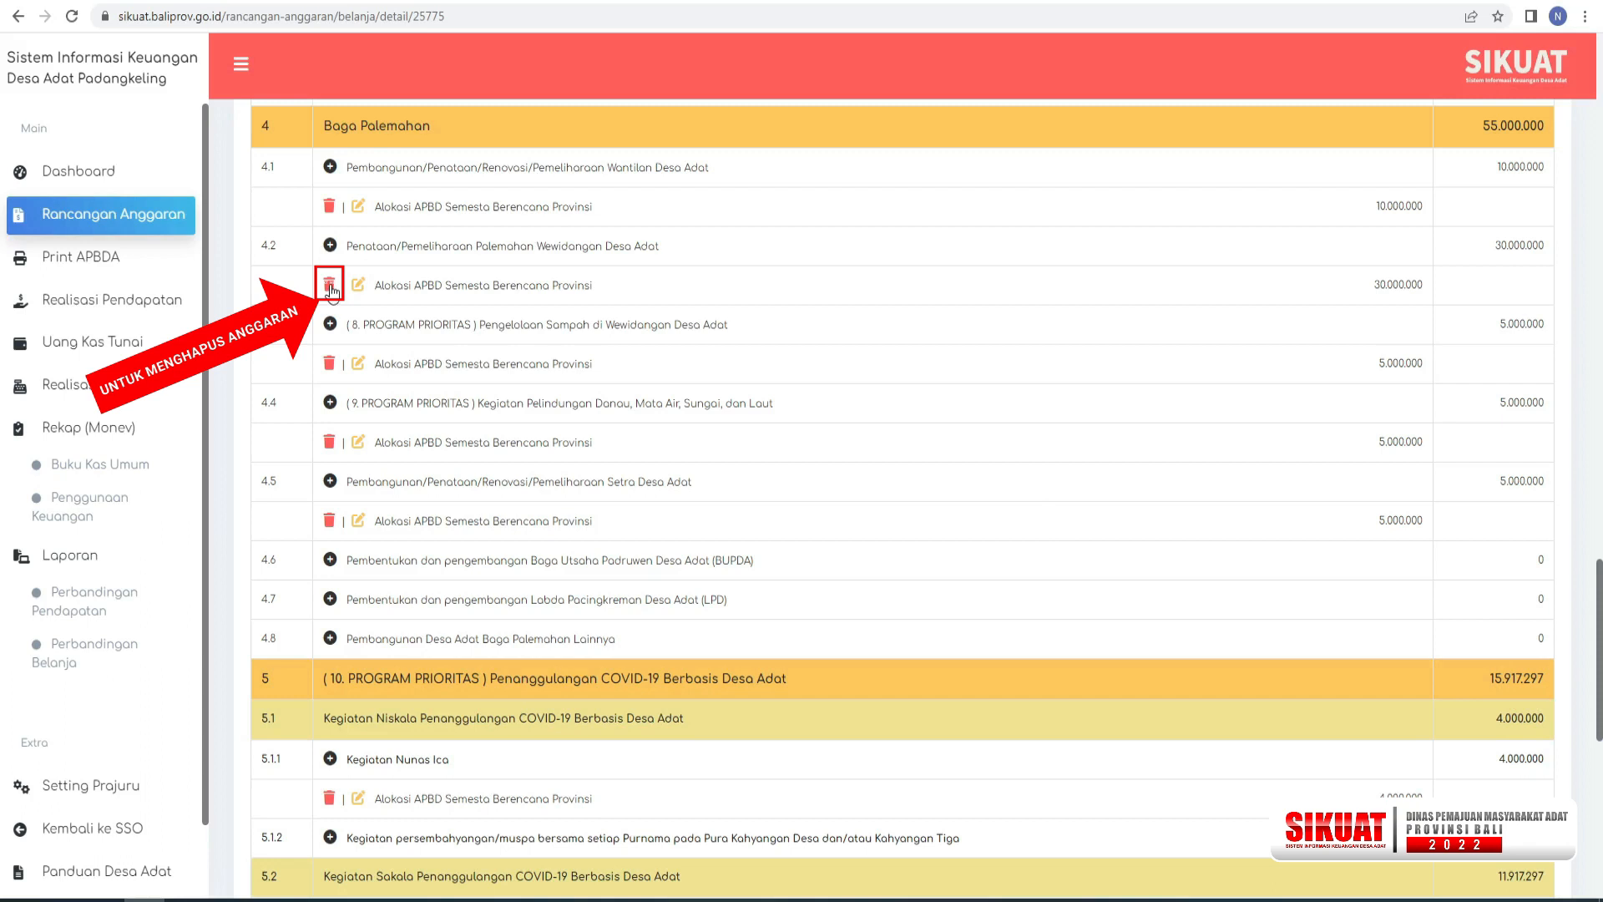
Delete the Alokasi APBD Semesta Berencana Provinsi budget under Penataan/Pemeliharaan Palemahan Wewidangan Desa Adat in Baga Palemahan.
click(330, 287)
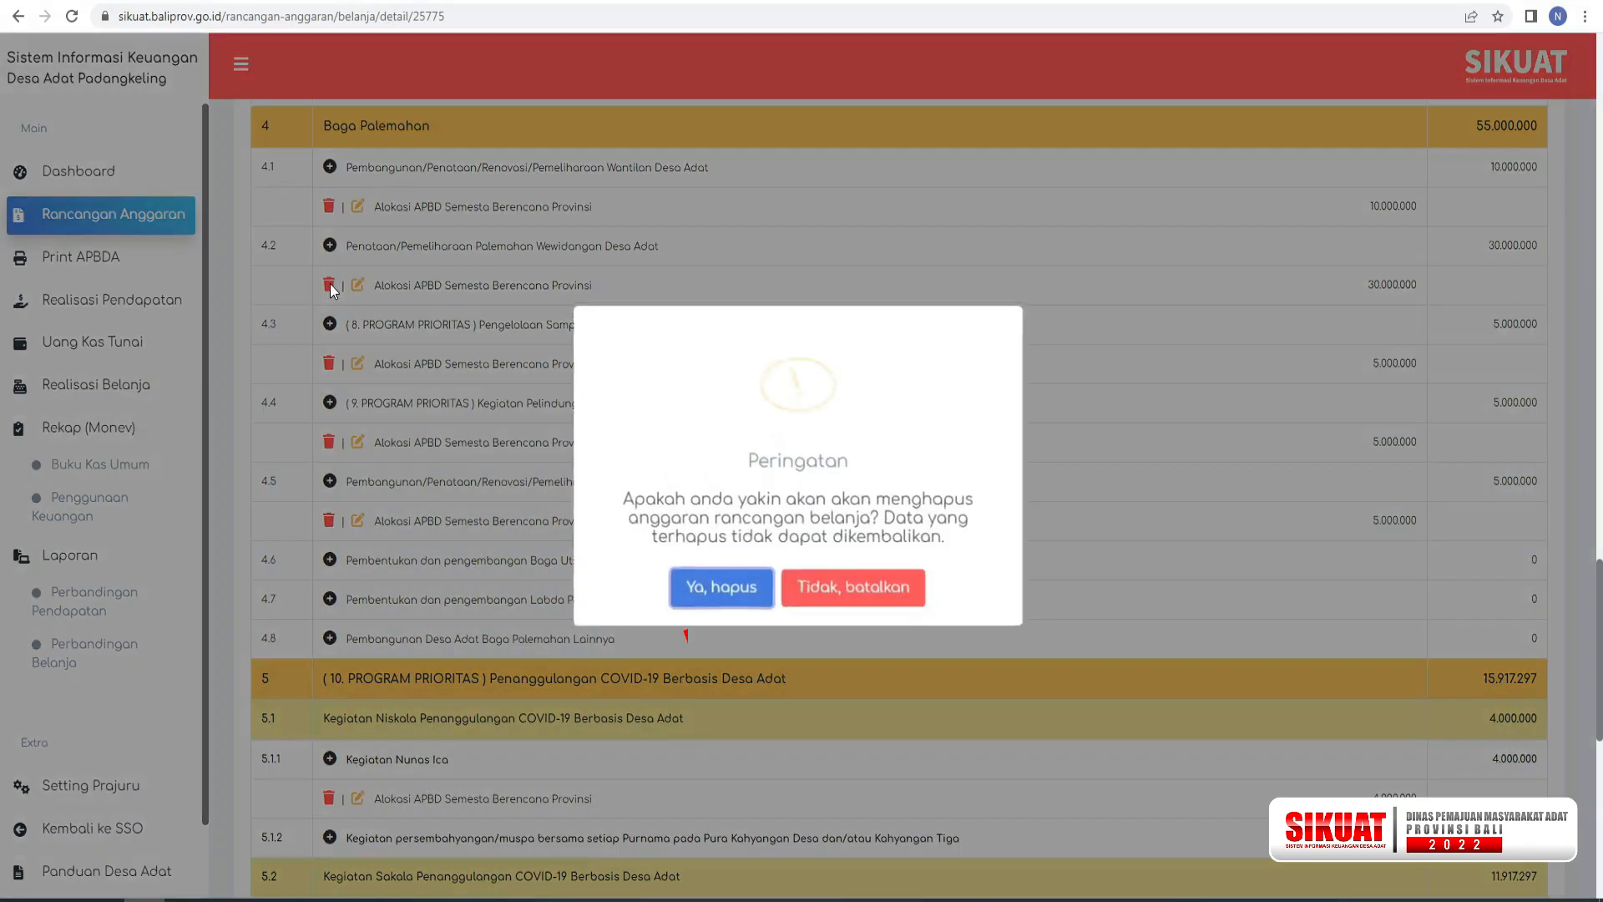
click(718, 584)
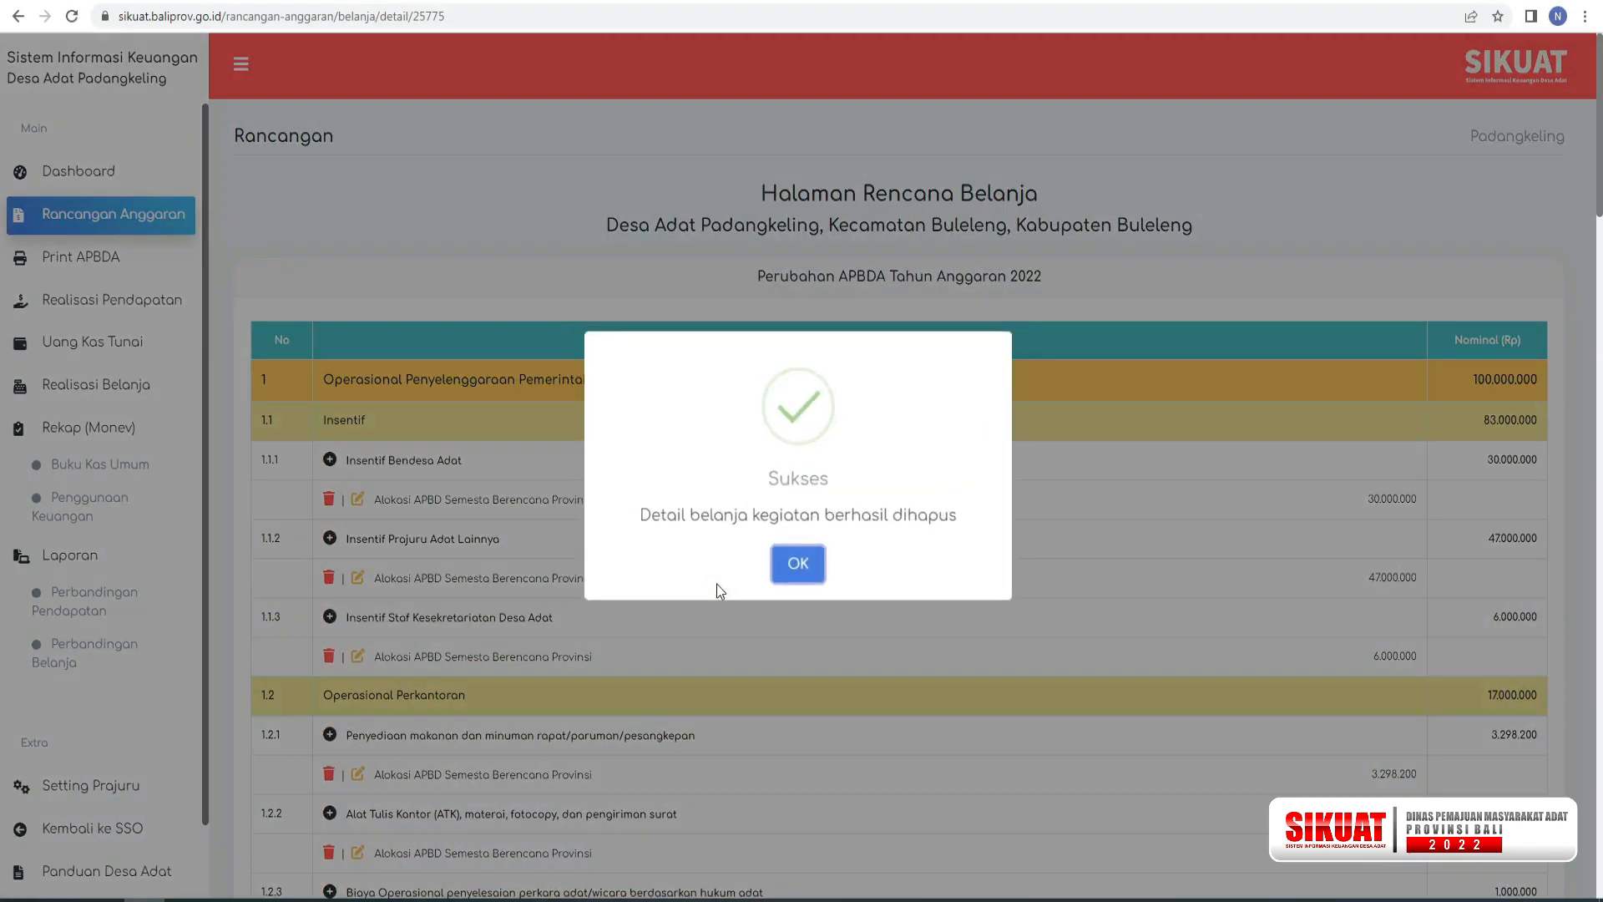
click(808, 566)
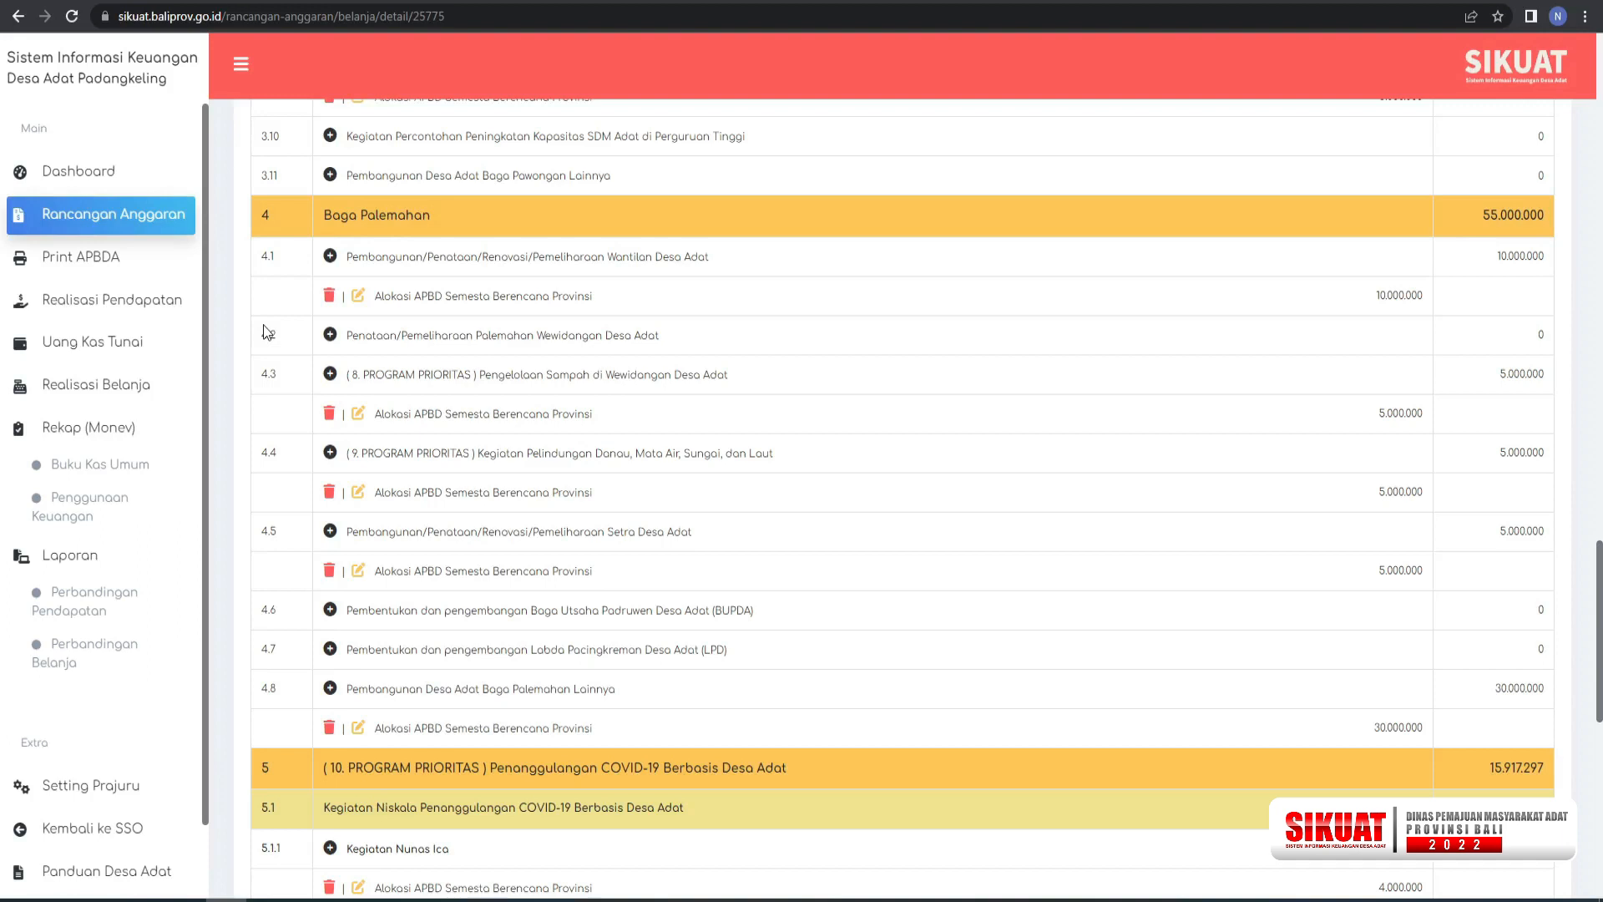
Set the Alokasi APBD Semesta Berencana Provinsi nominal for Pembangunan/Penataan/Renovasi/Pemeliharaan Wantilan Desa Adat to Rp 5.000.000 and save.
click(359, 296)
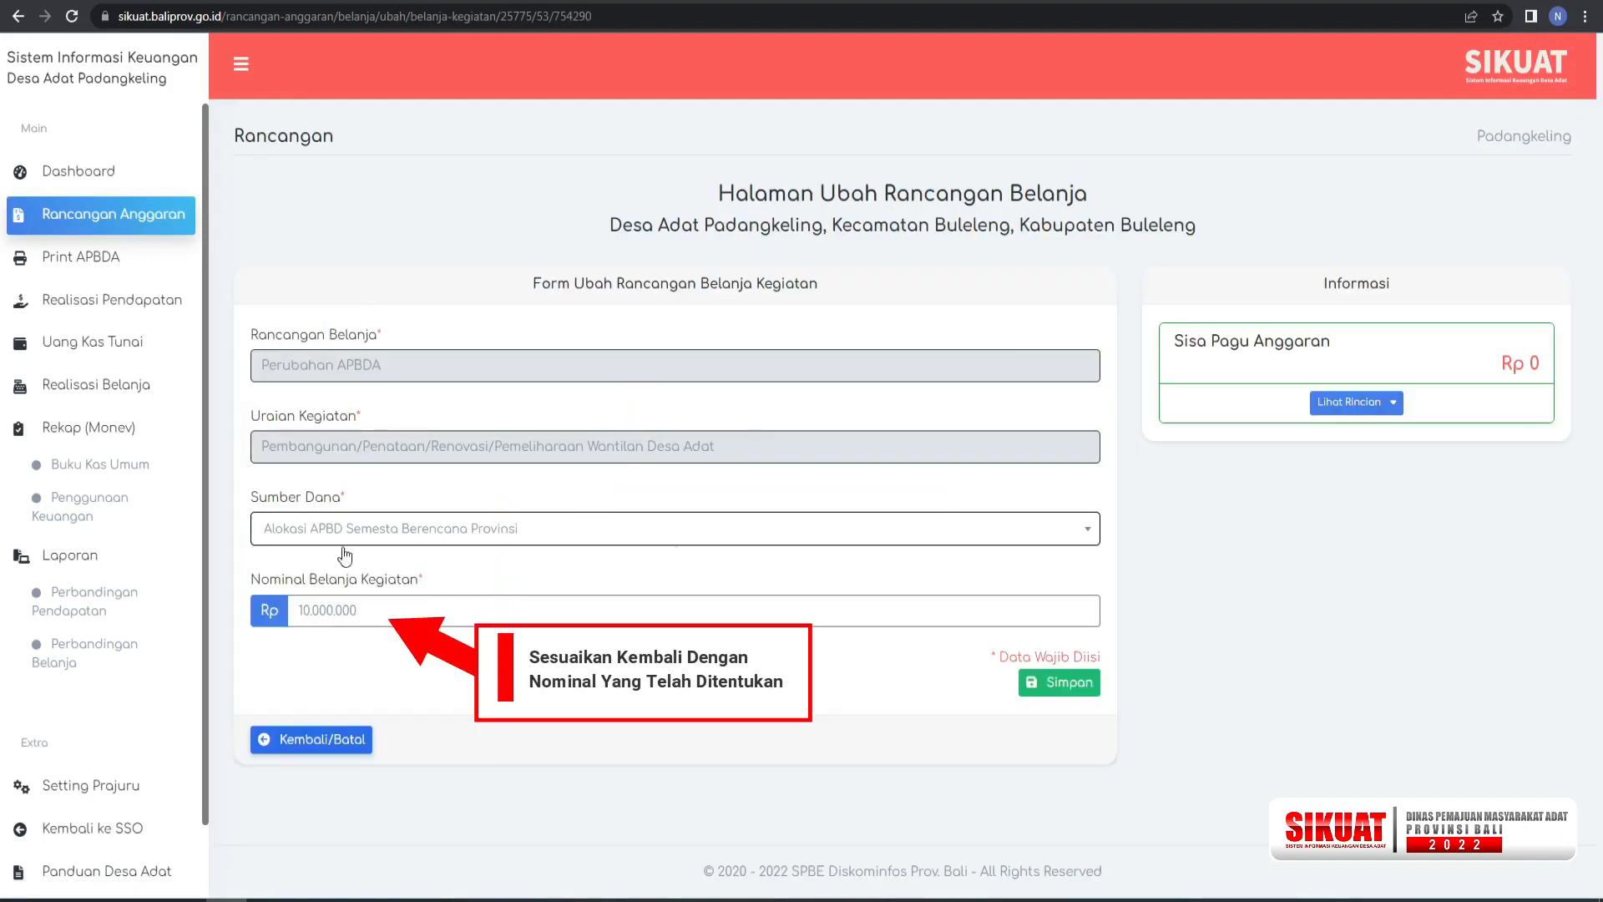
click(309, 613)
drag(309, 613, 290, 615)
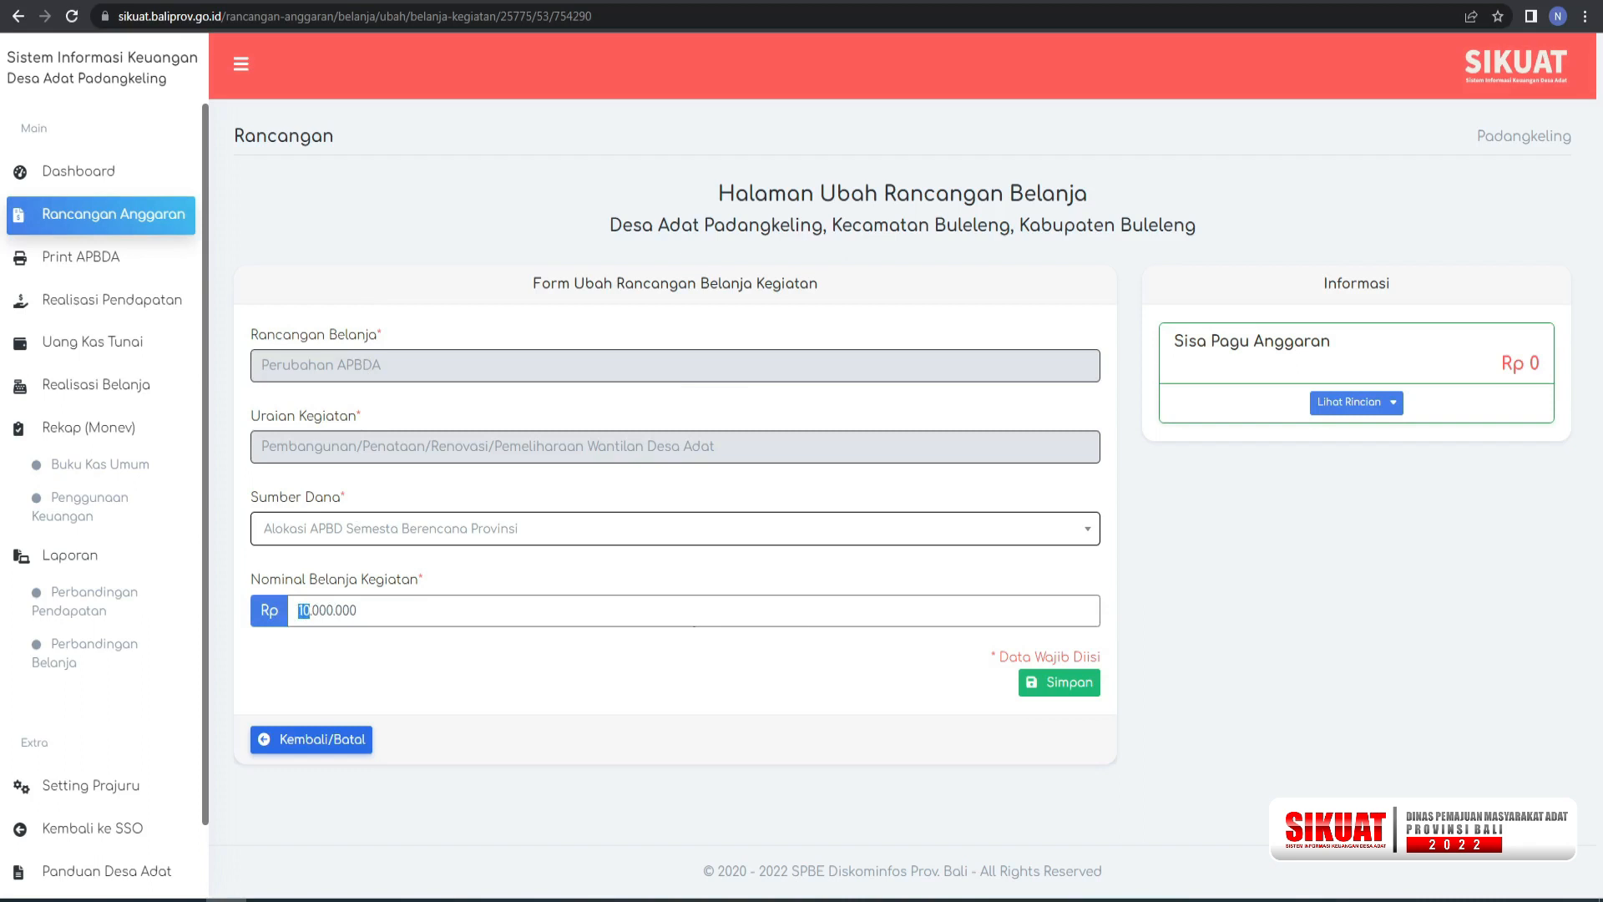
text(5)
click(1063, 688)
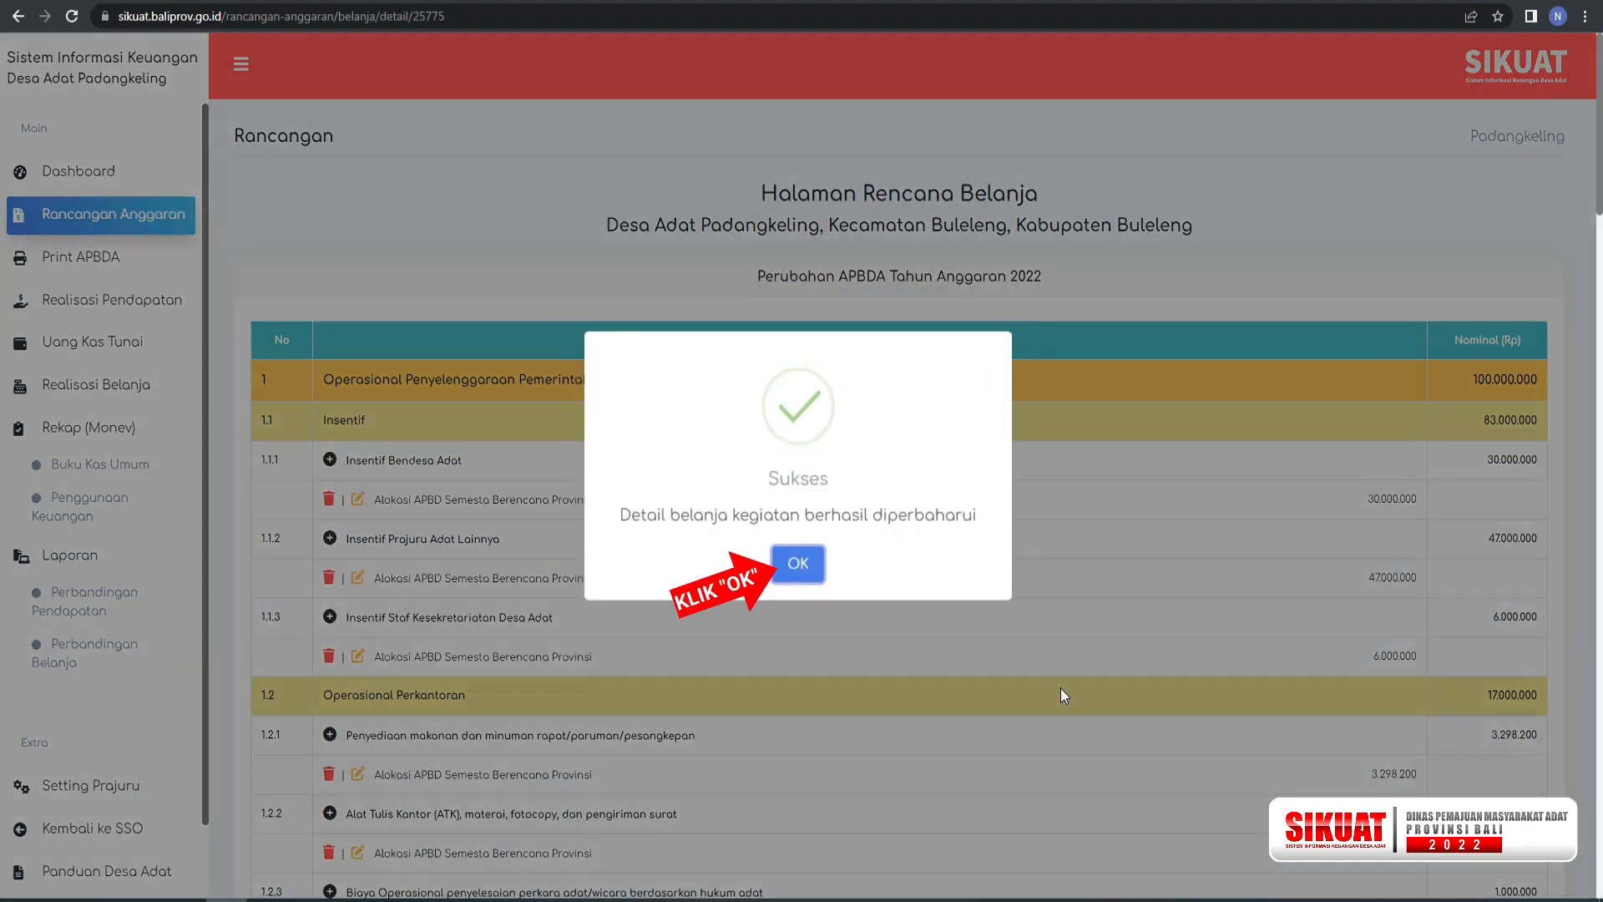
click(800, 565)
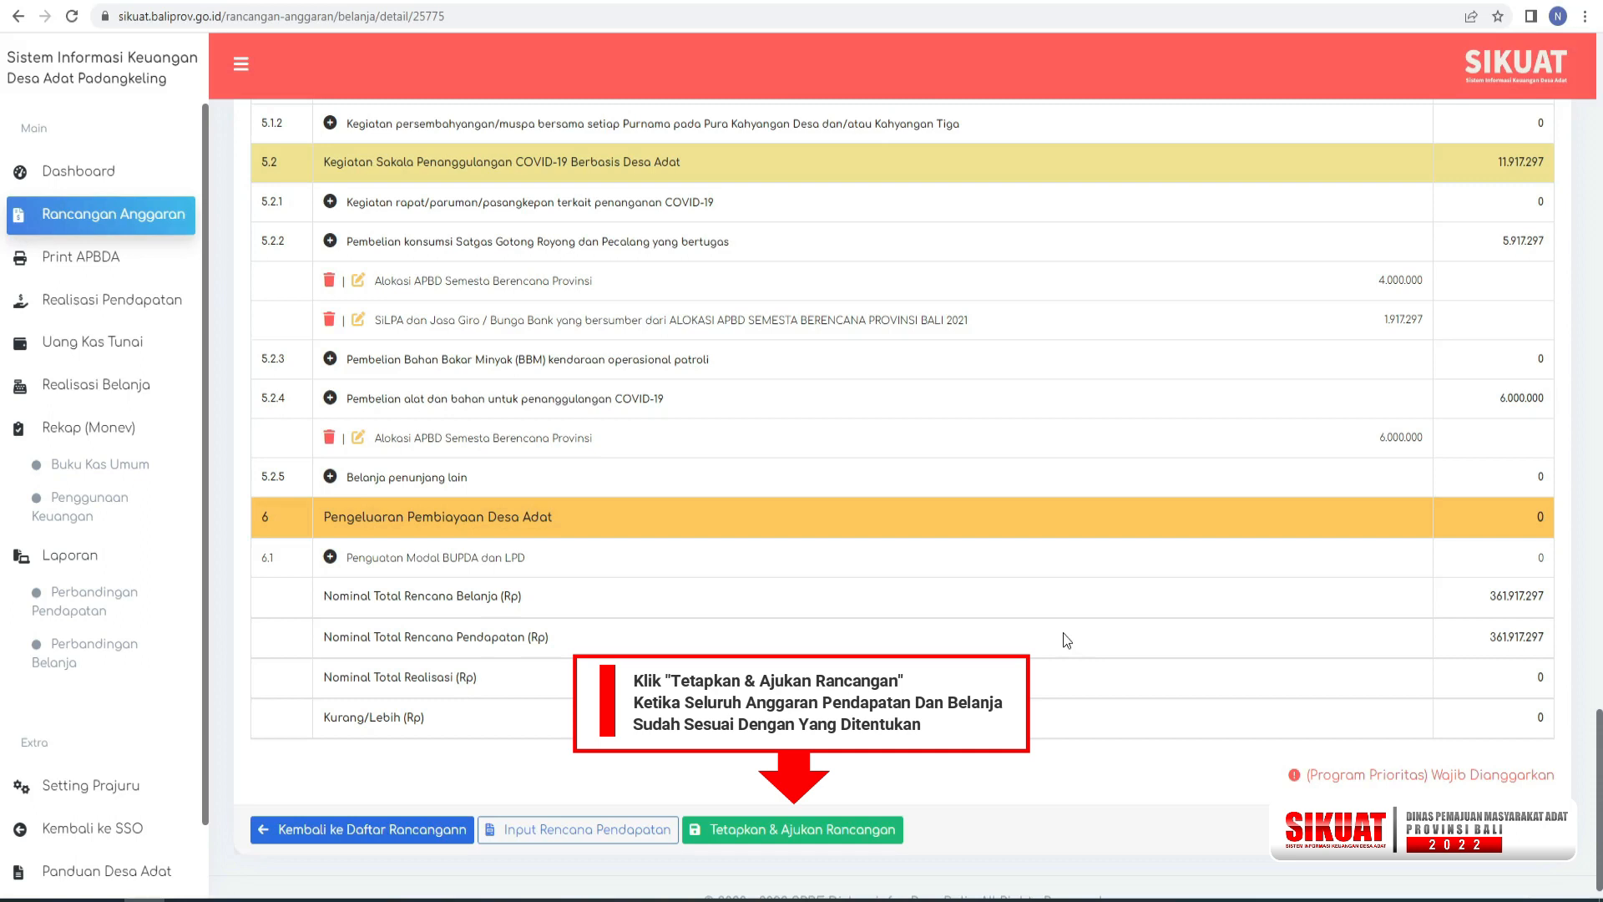
Finalize the Perubahan APBDA income and spending plans, then ratify and submit them for DPMA validation.
click(799, 829)
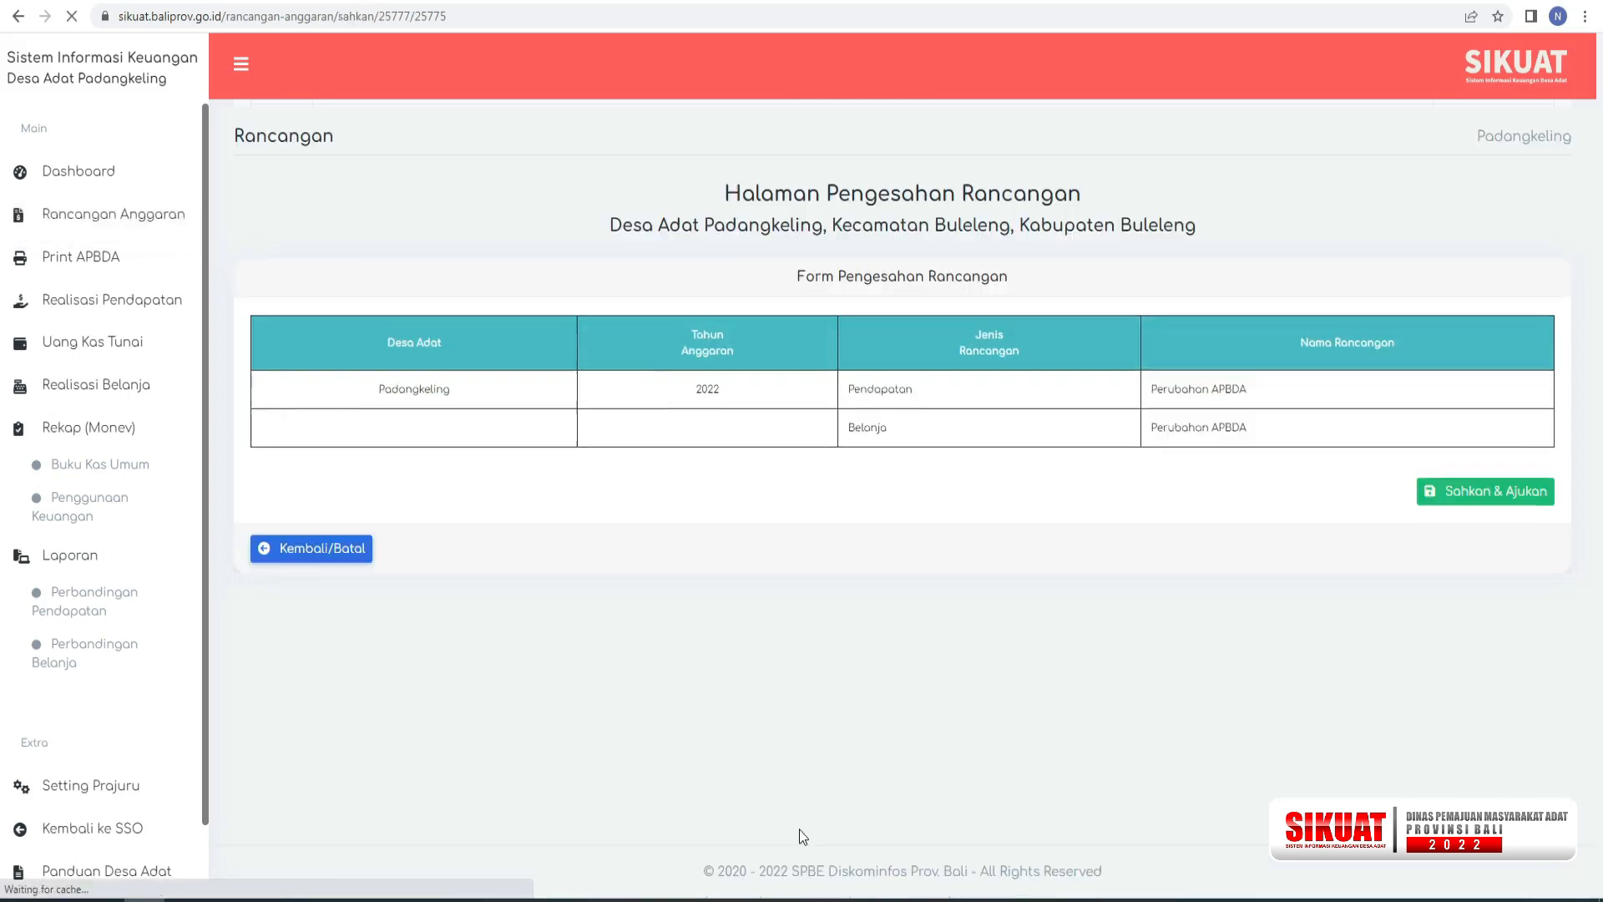
click(1459, 495)
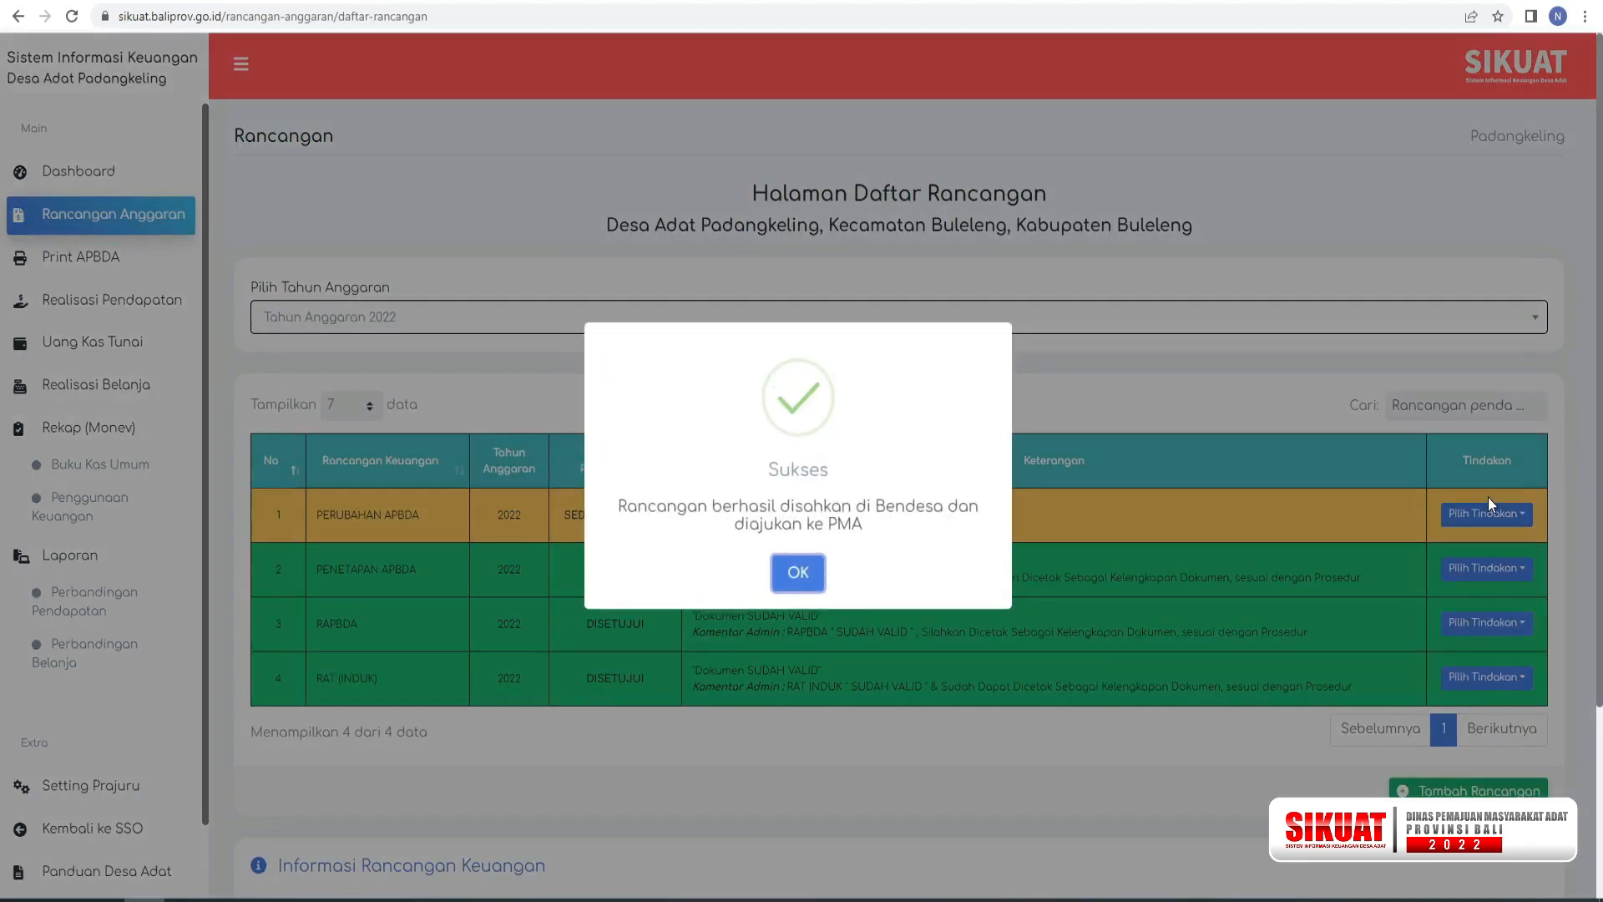
click(798, 575)
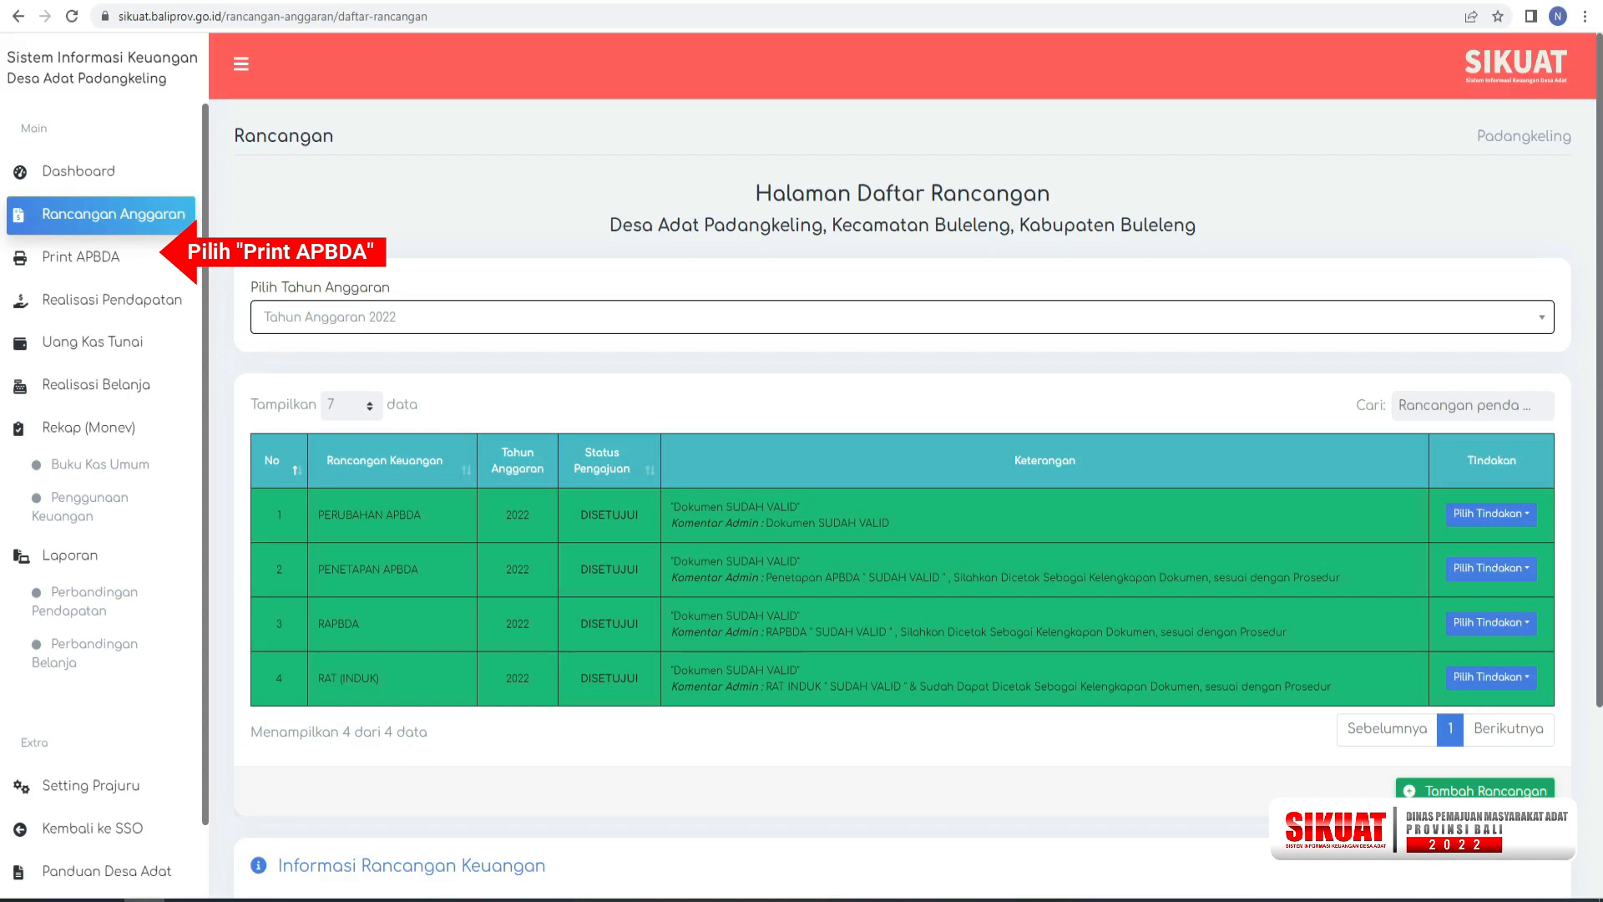
Go to the APBDA printing page and review both pages of the Perubahan RAT (Induk) PDF for Desa Adat Padangkeling.
click(84, 263)
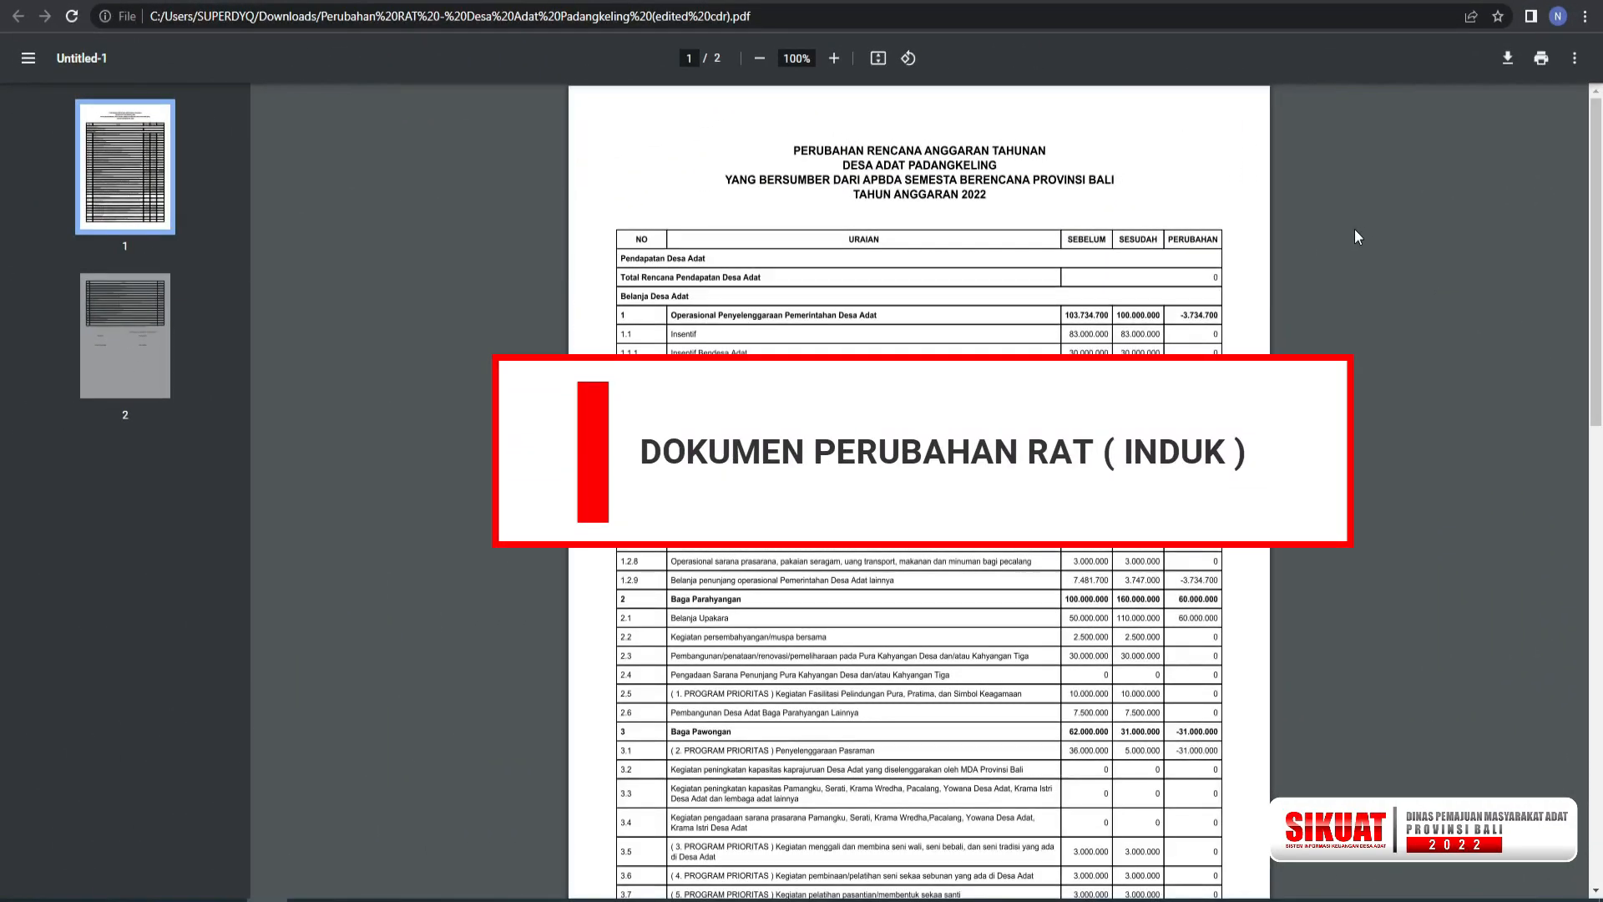
scroll(1354, 229, down, 4)
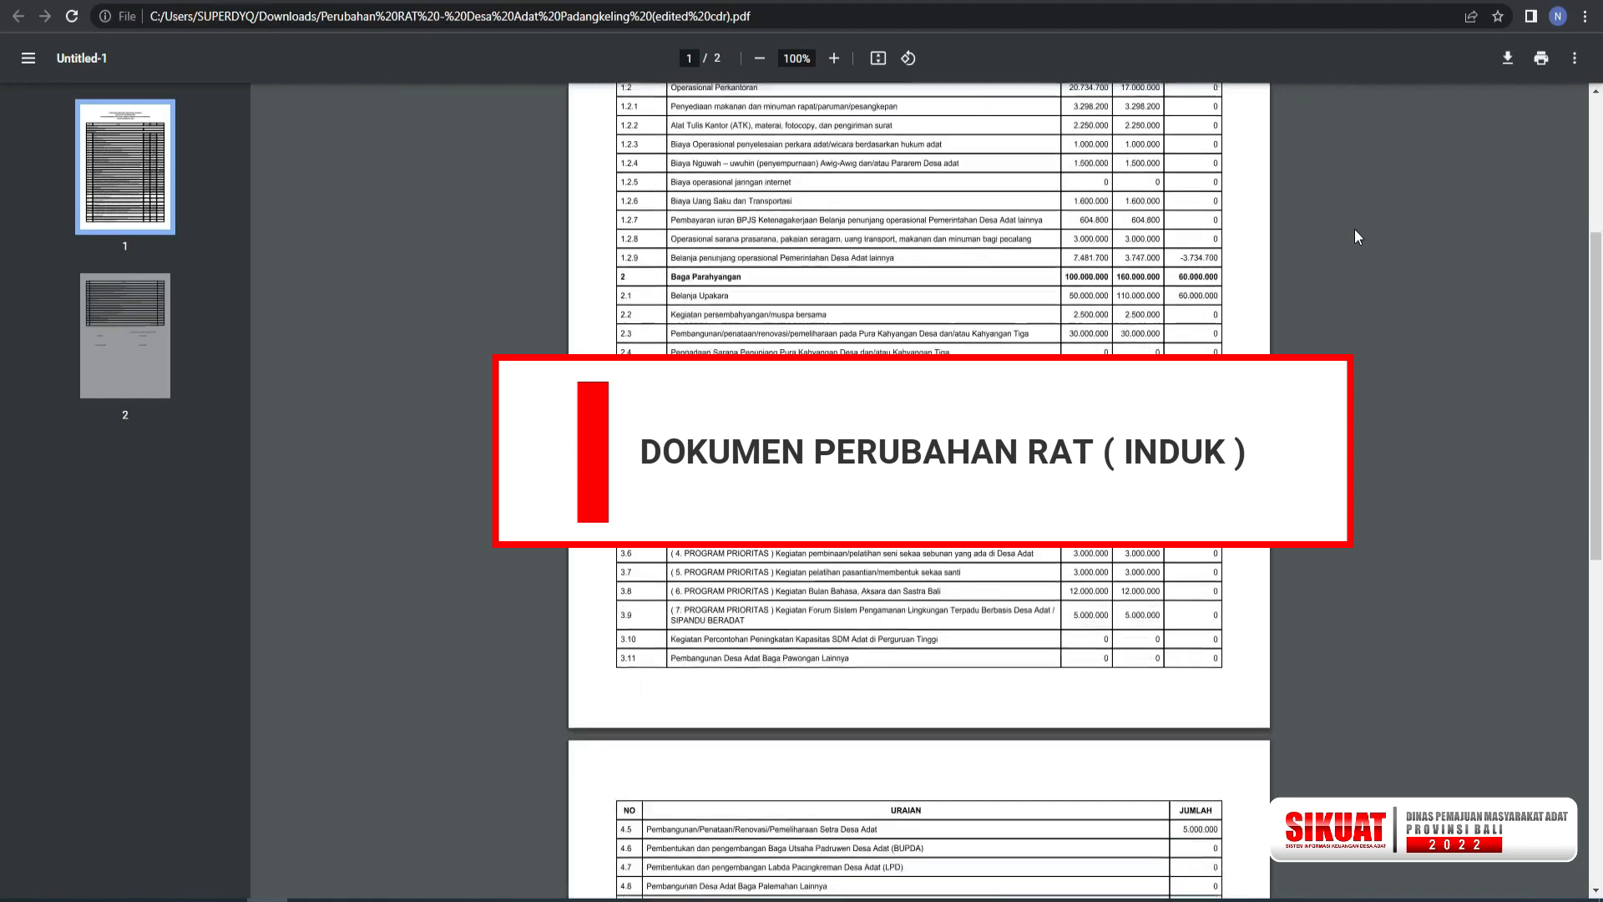
scroll(1355, 229, down, 7)
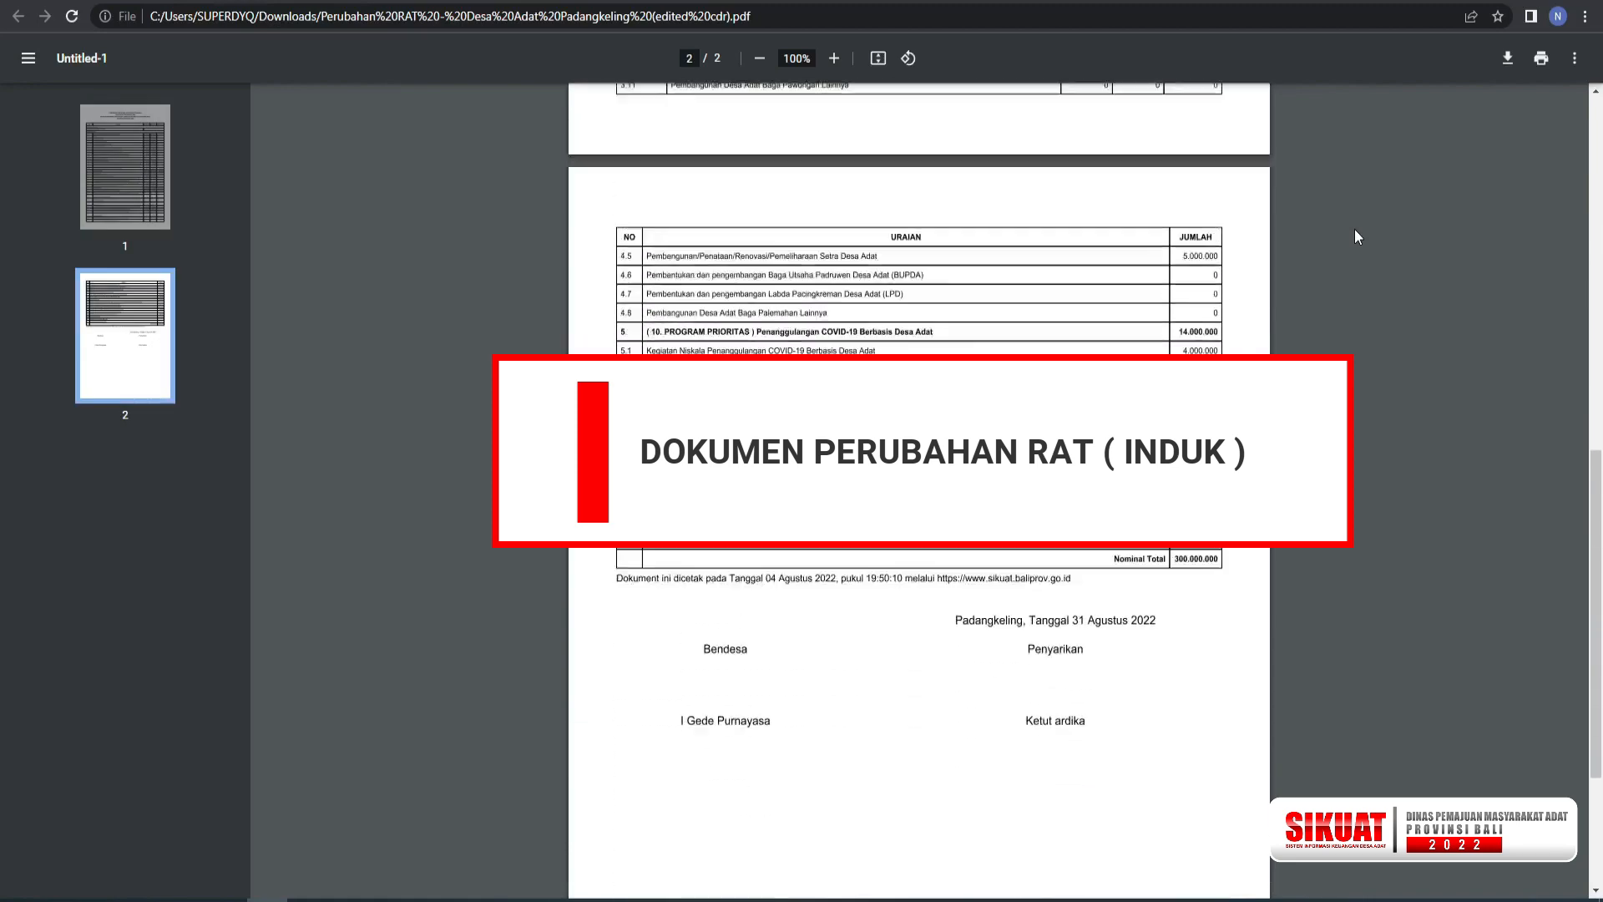
scroll(1354, 229, up, 11)
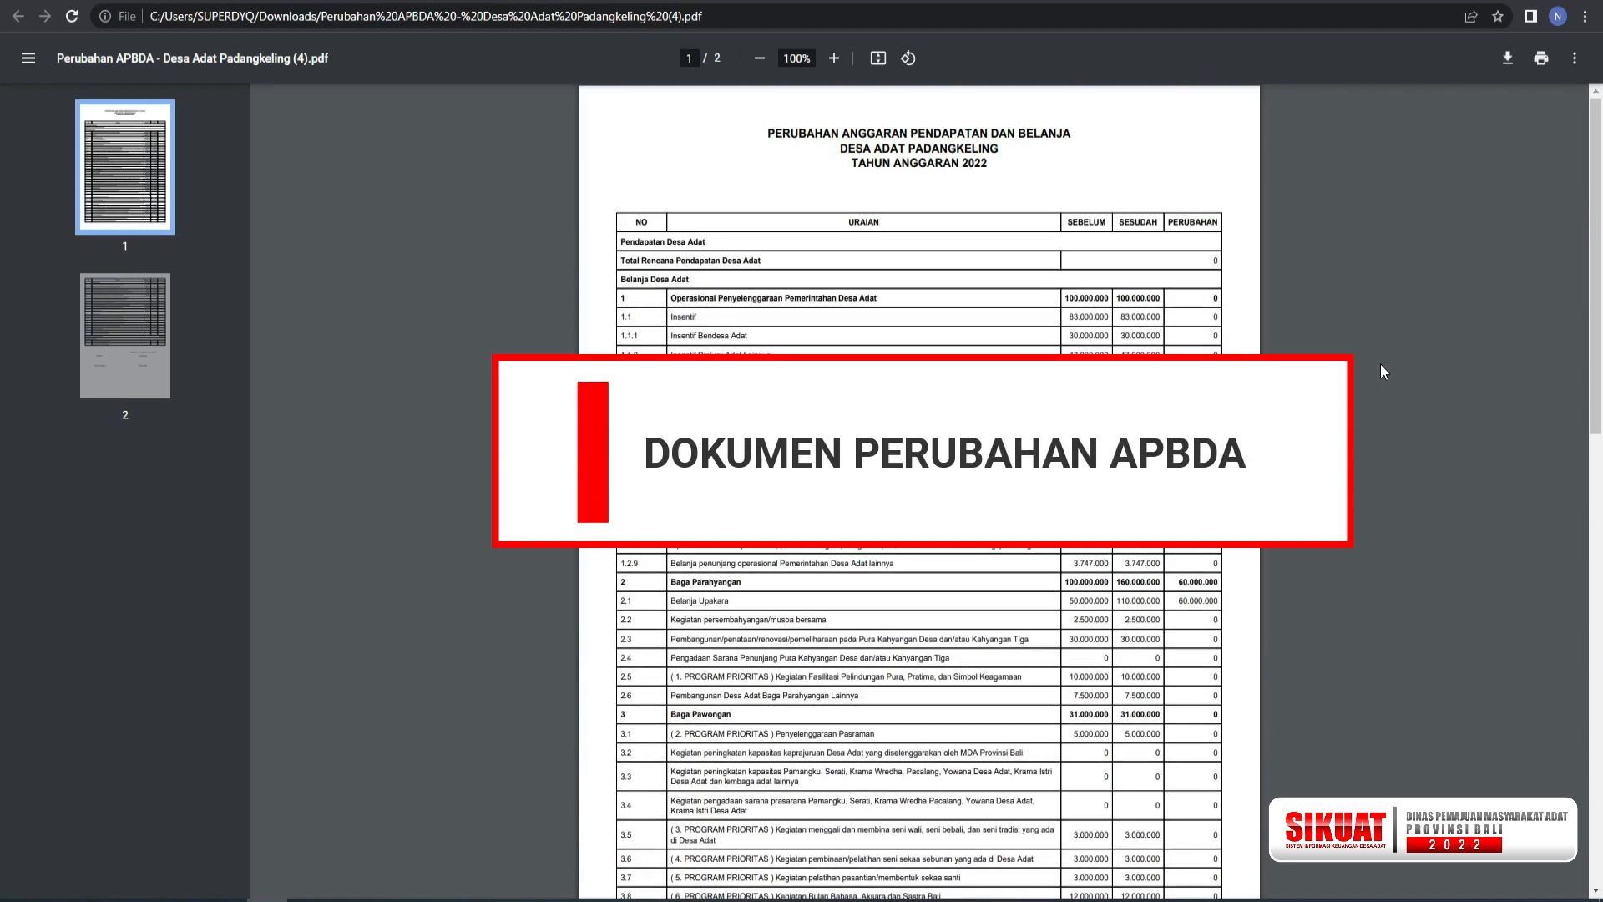
Review the before, after and change amounts across both pages of the Perubahan APBDA PDF.
scroll(1381, 365, down, 5)
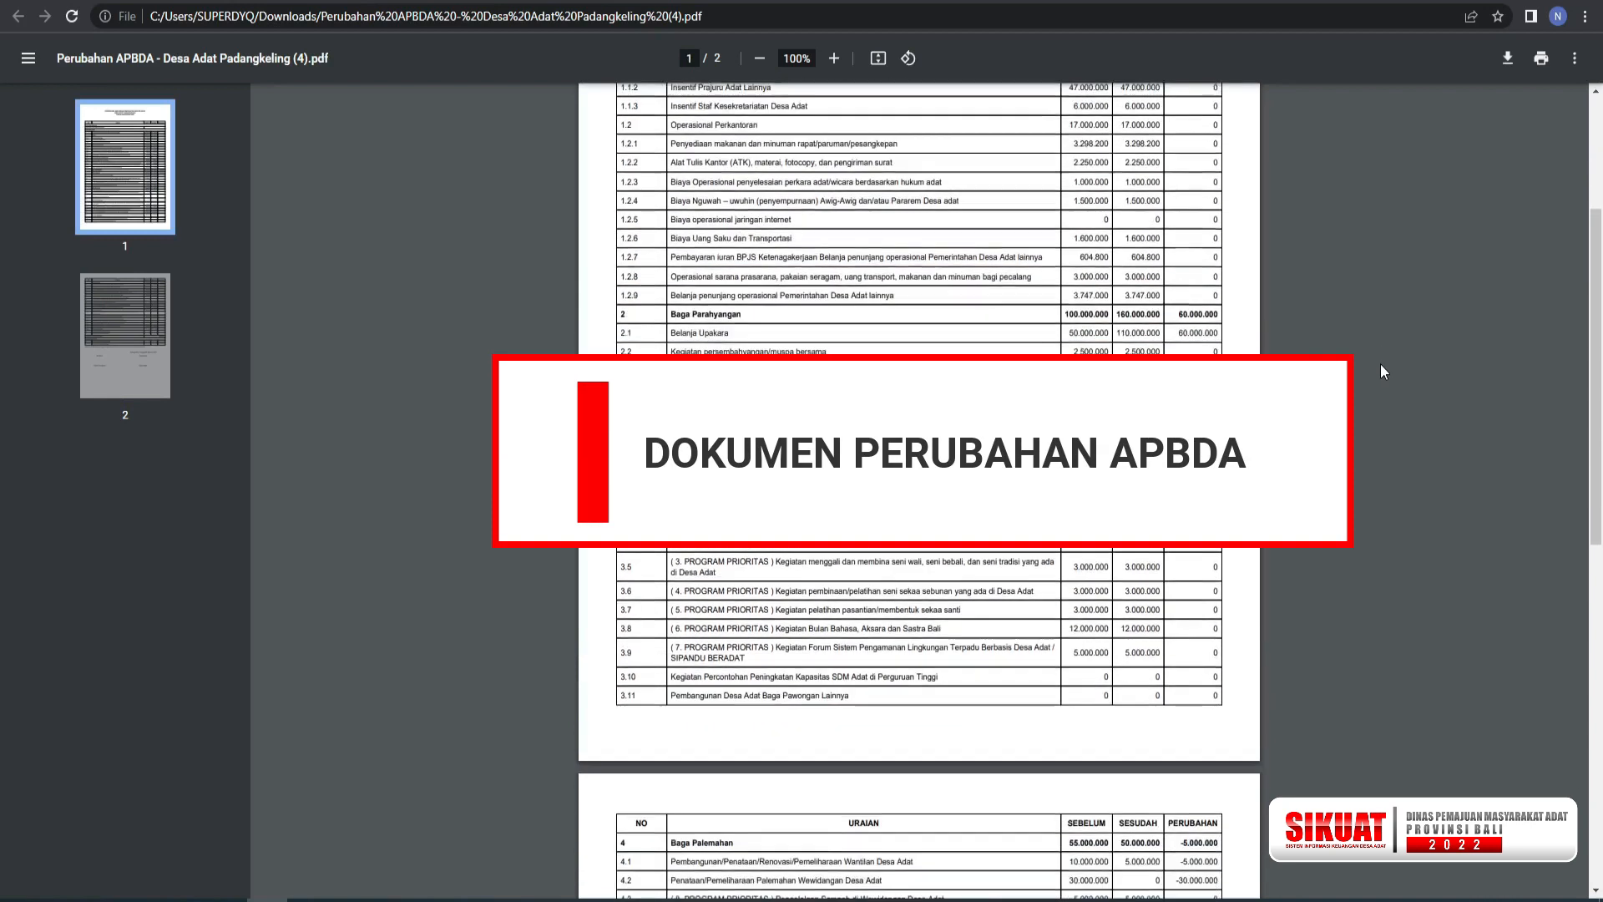
scroll(1382, 365, down, 4)
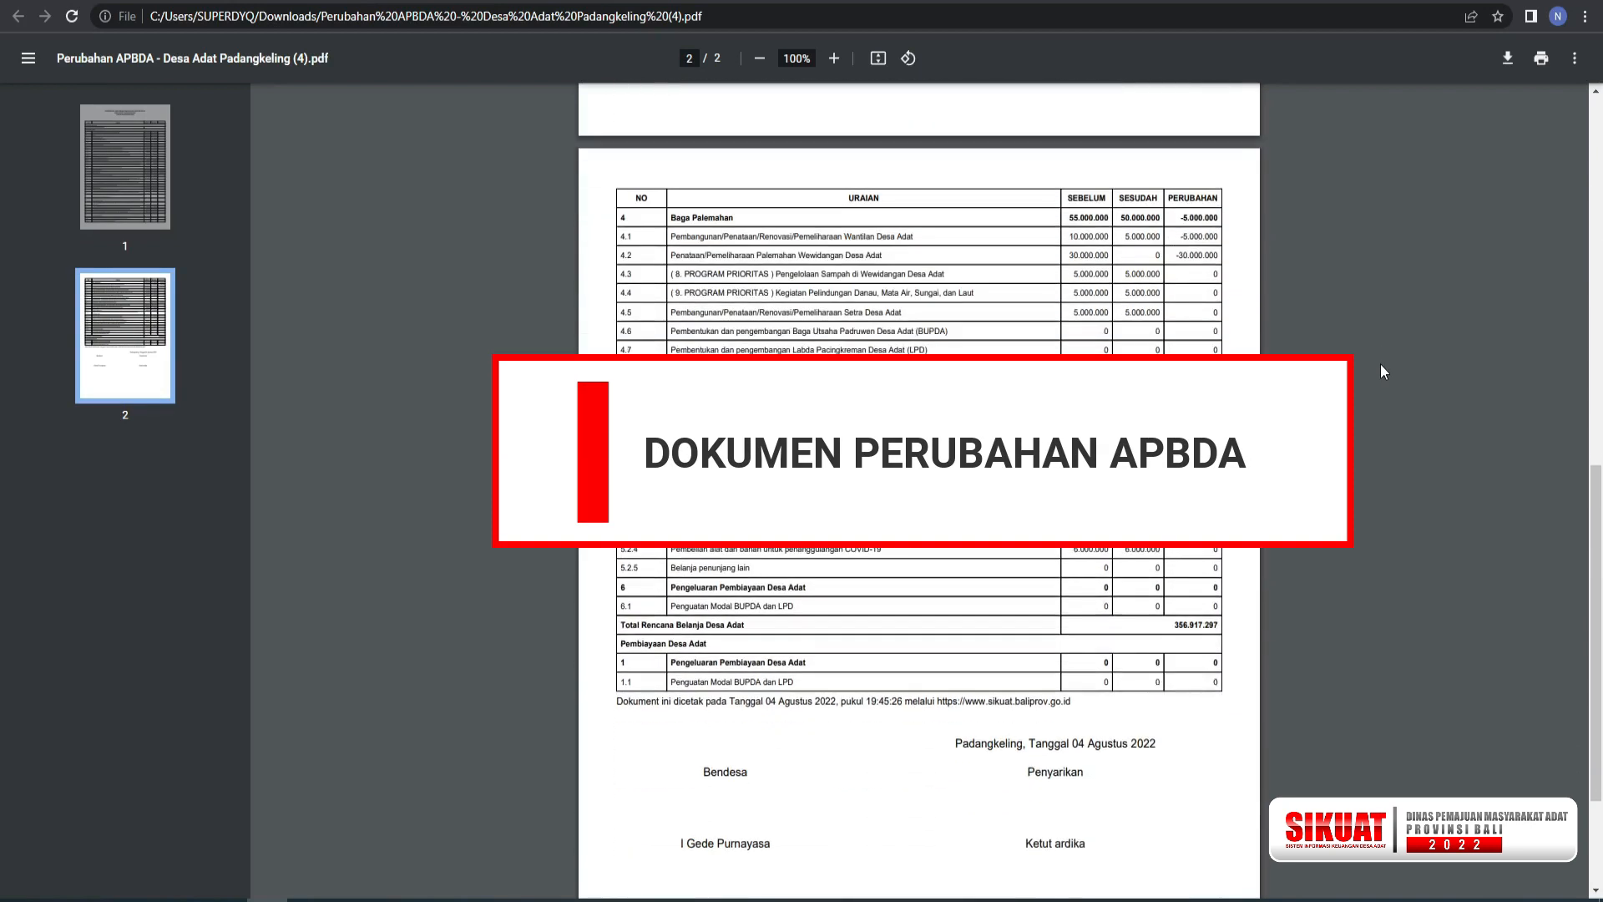
scroll(1381, 365, up, 9)
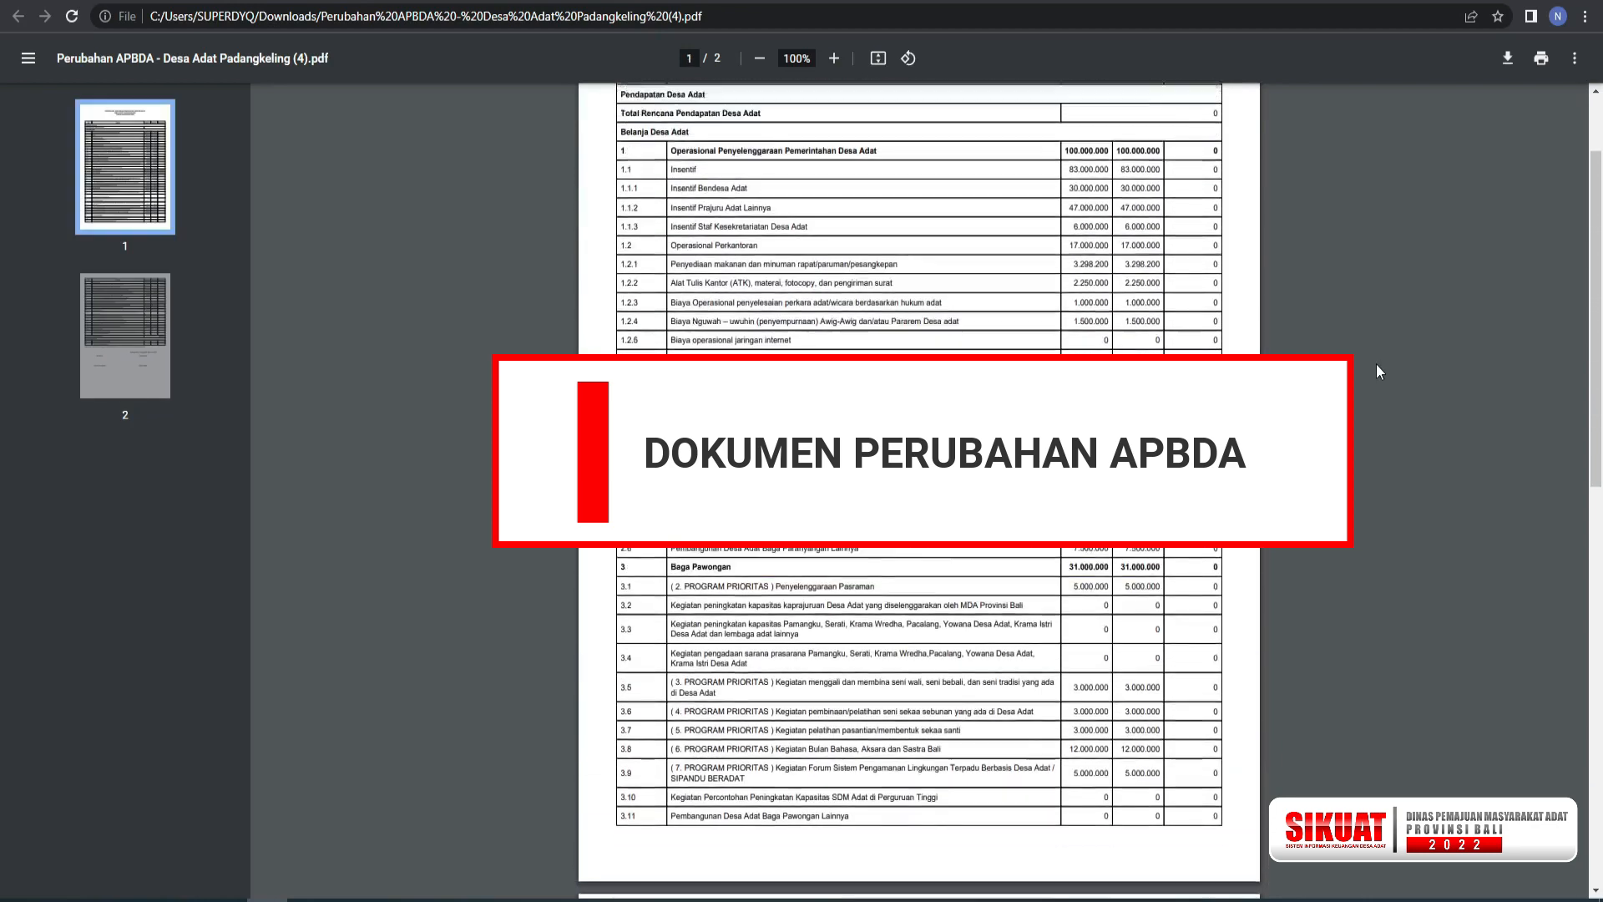